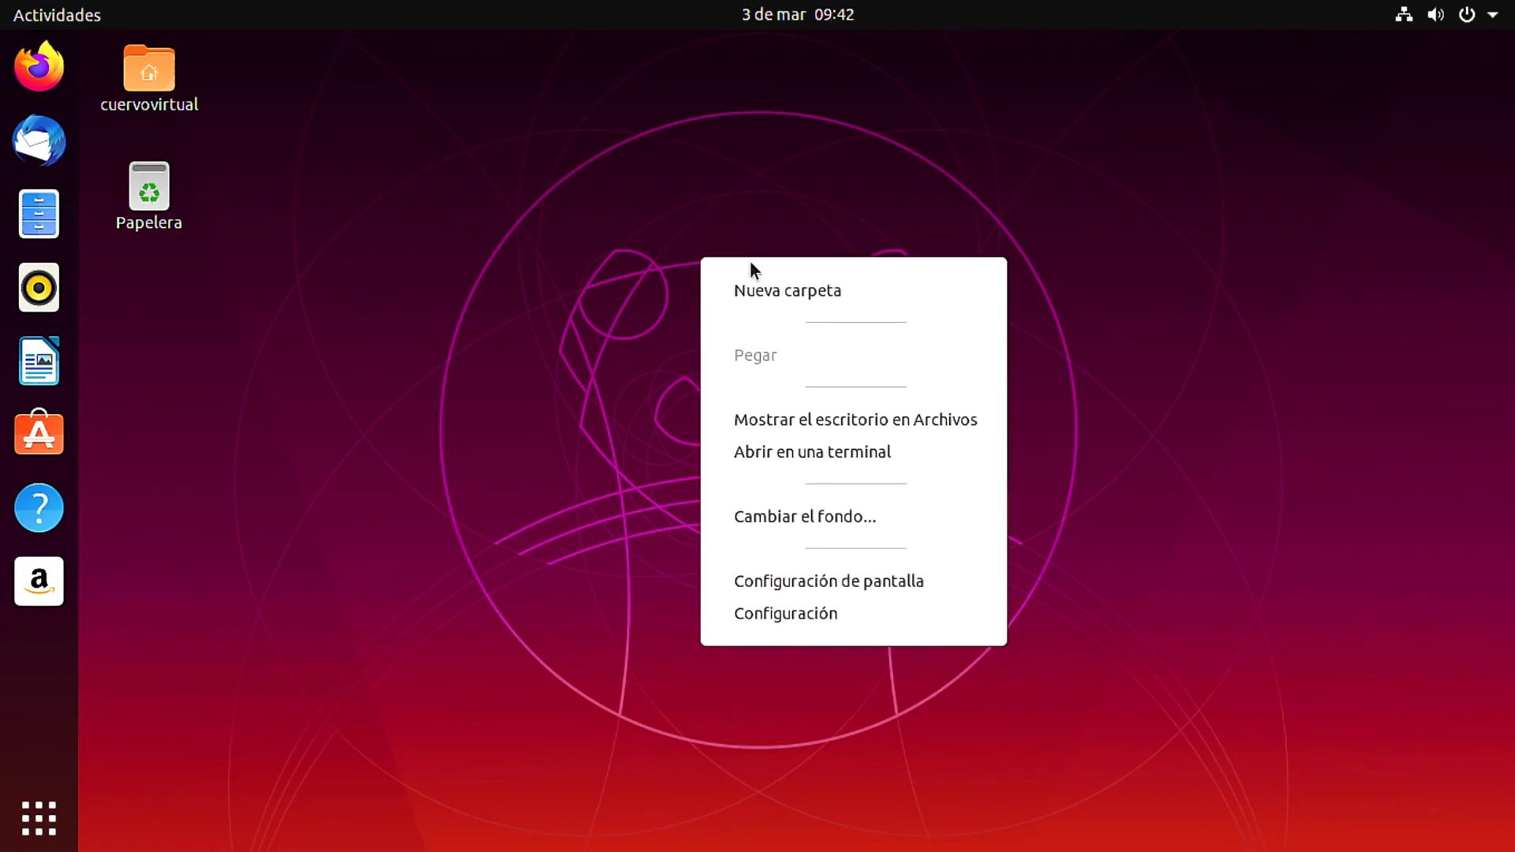
Browse the home folder's Escritorio, Descargas, Documentos, Imágenes, Música and Vídeos folders, and close the file manager.
click(631, 379)
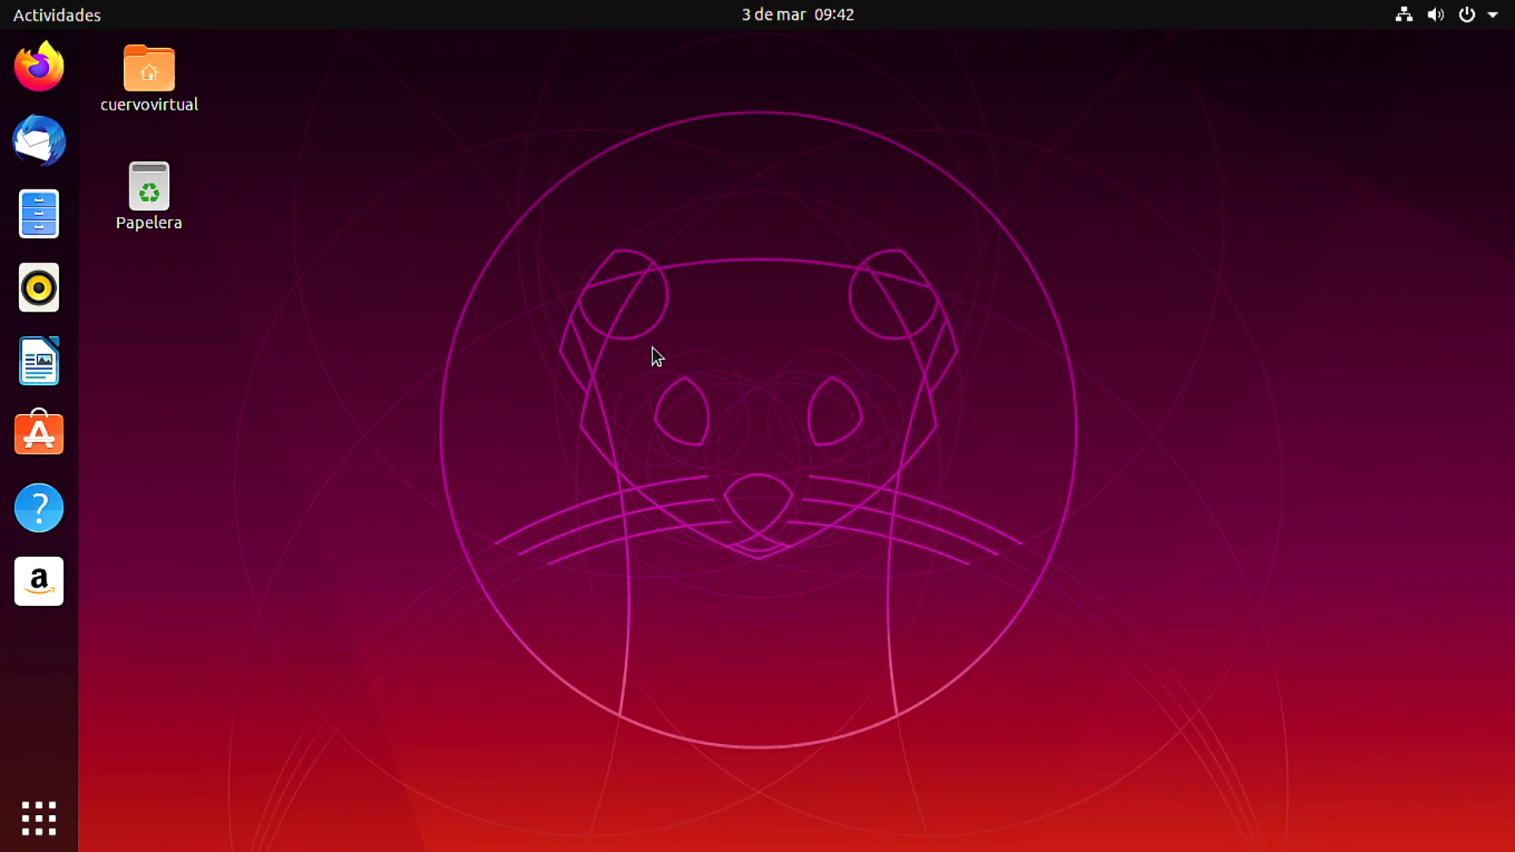
double_click(143, 83)
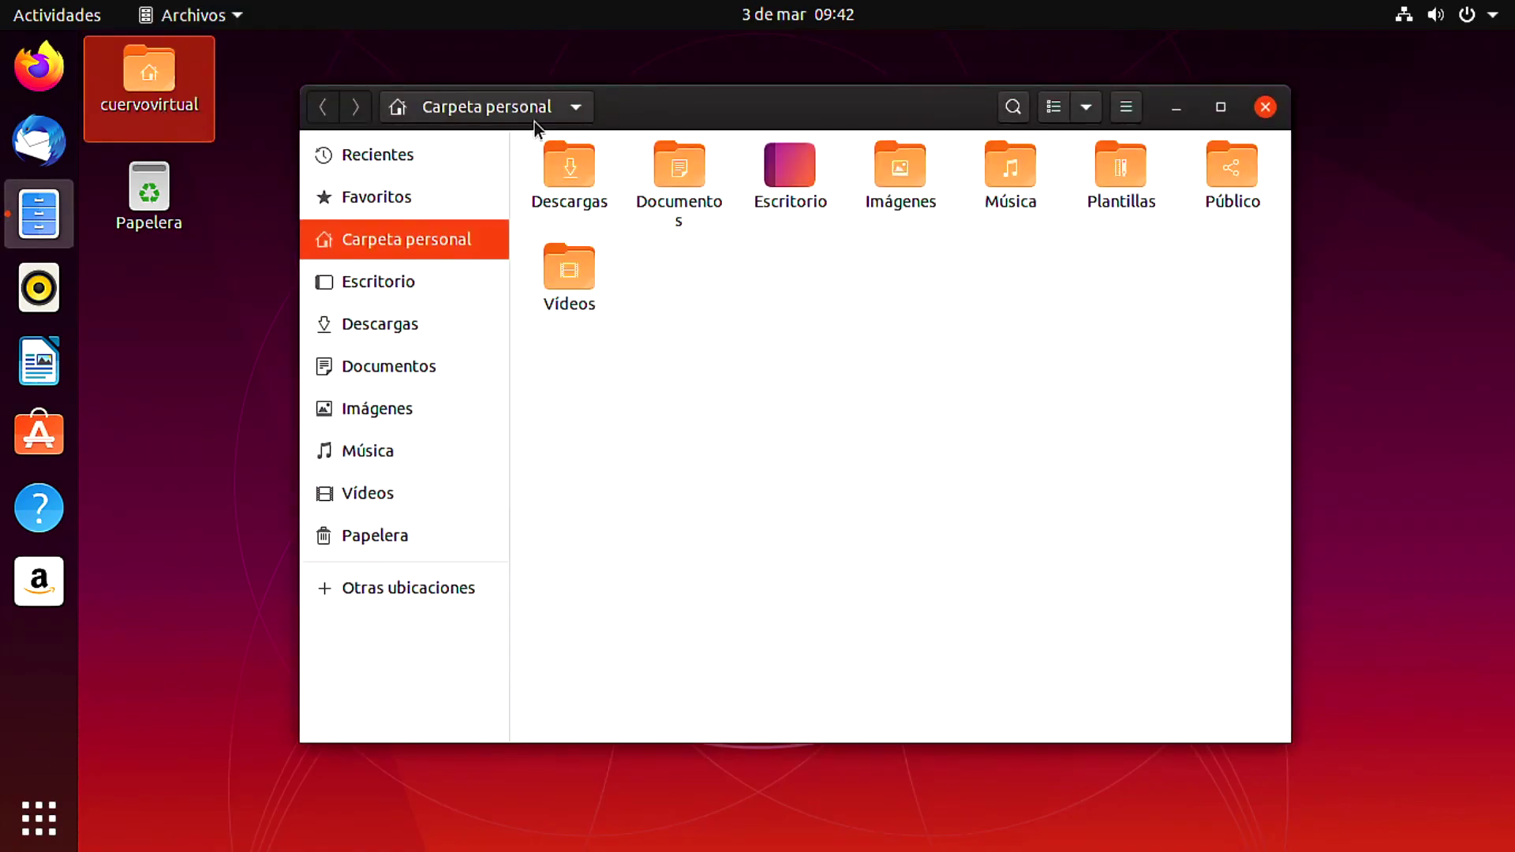
drag(627, 109, 607, 106)
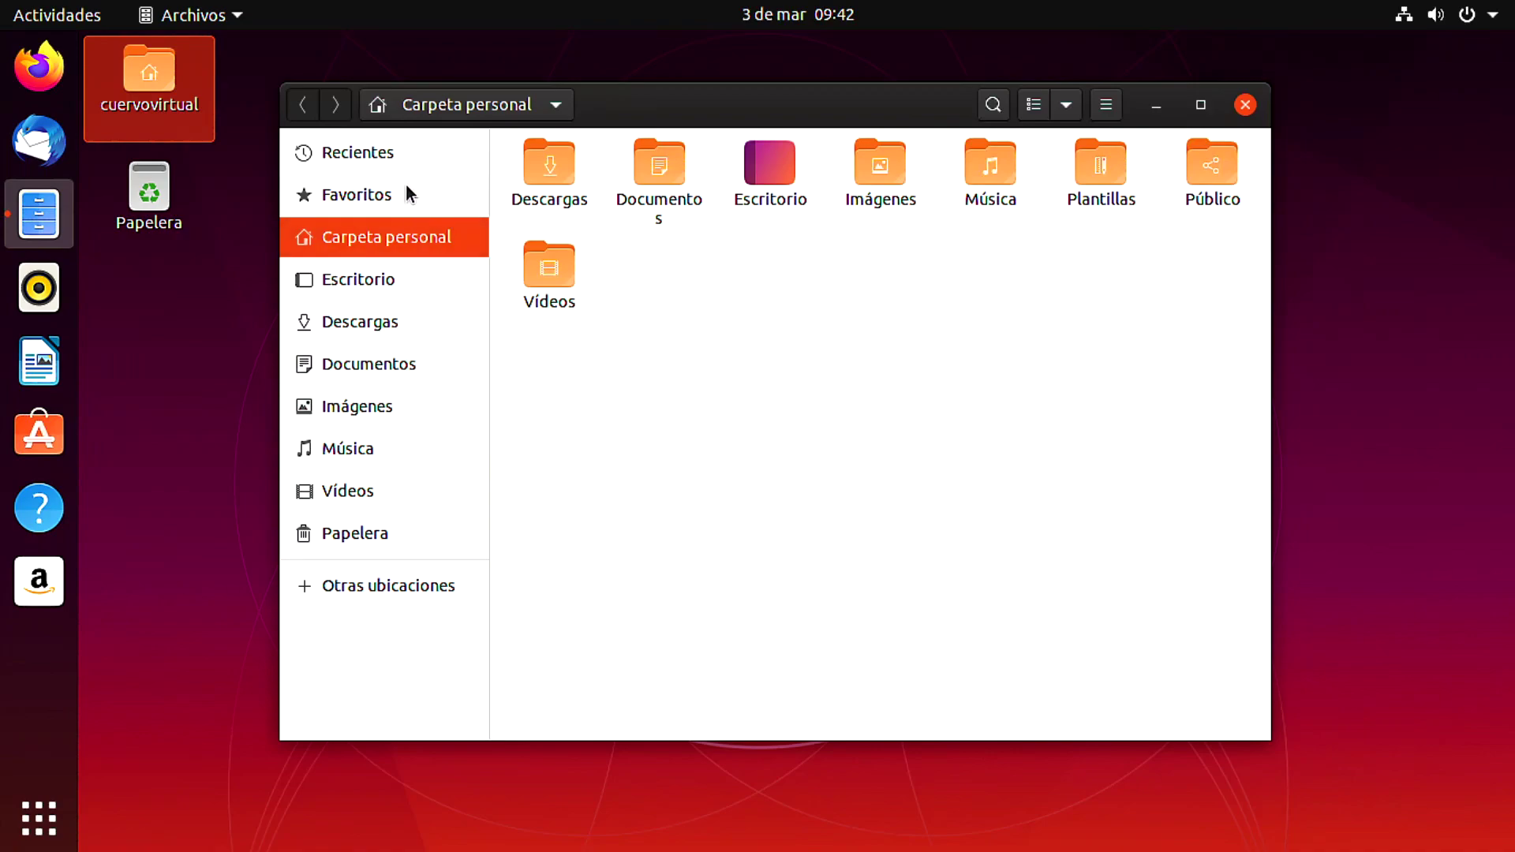
click(365, 275)
click(390, 323)
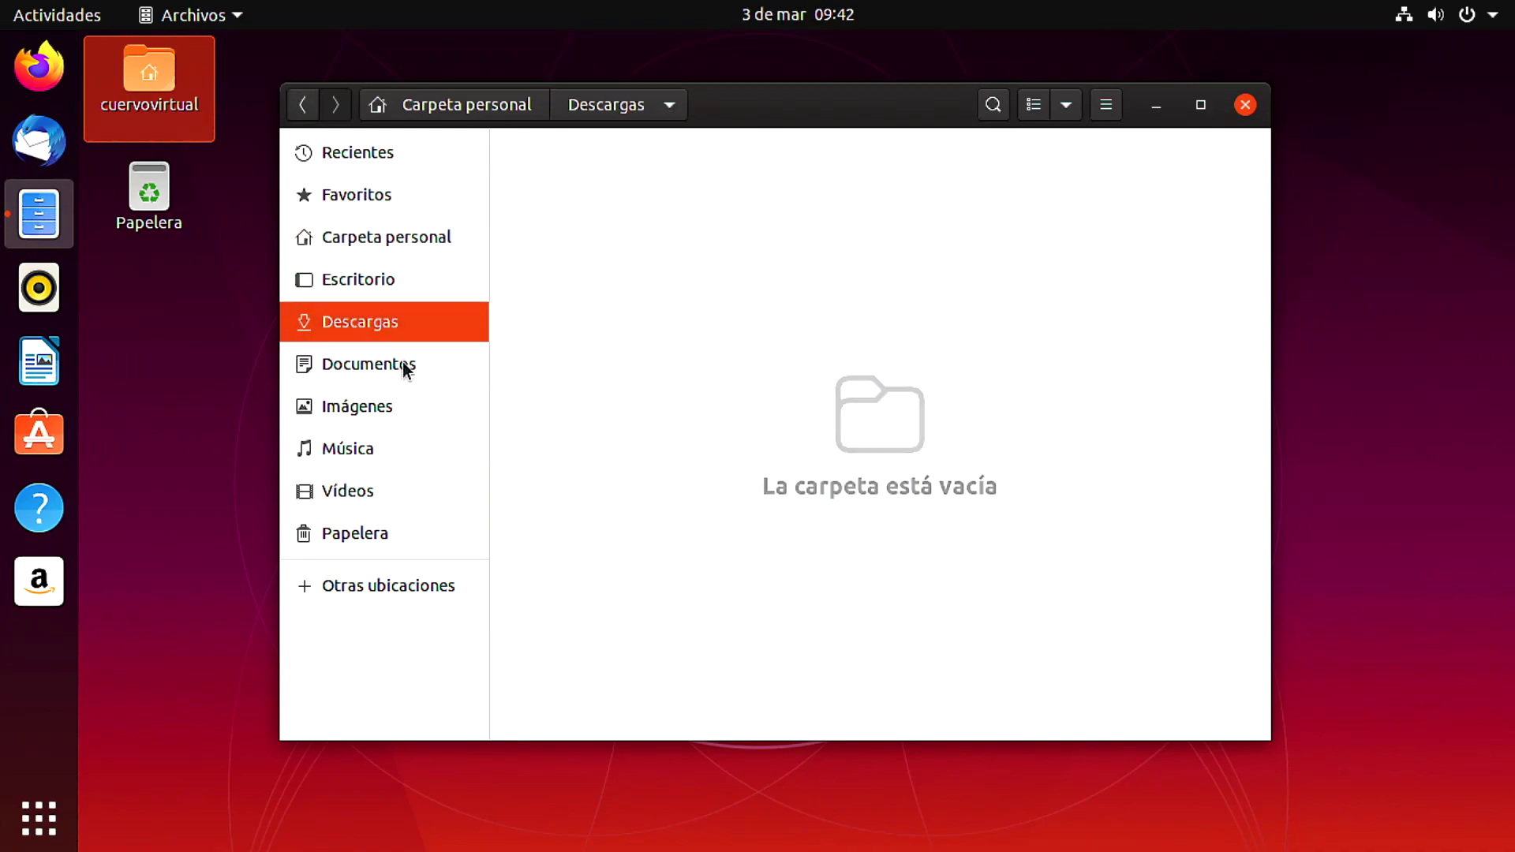
click(403, 366)
click(392, 408)
click(390, 448)
click(390, 493)
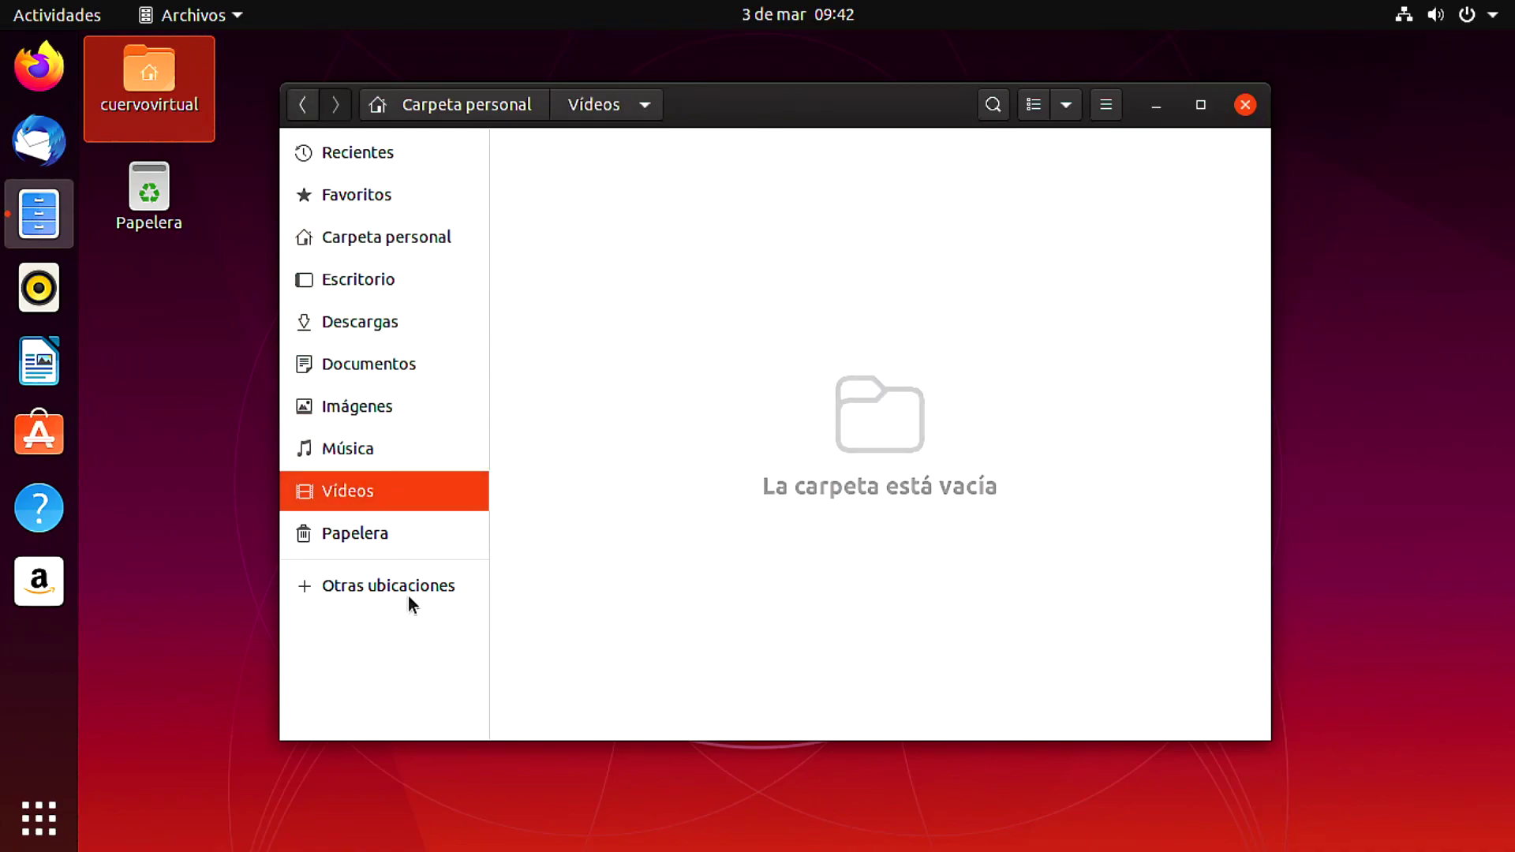
click(1246, 106)
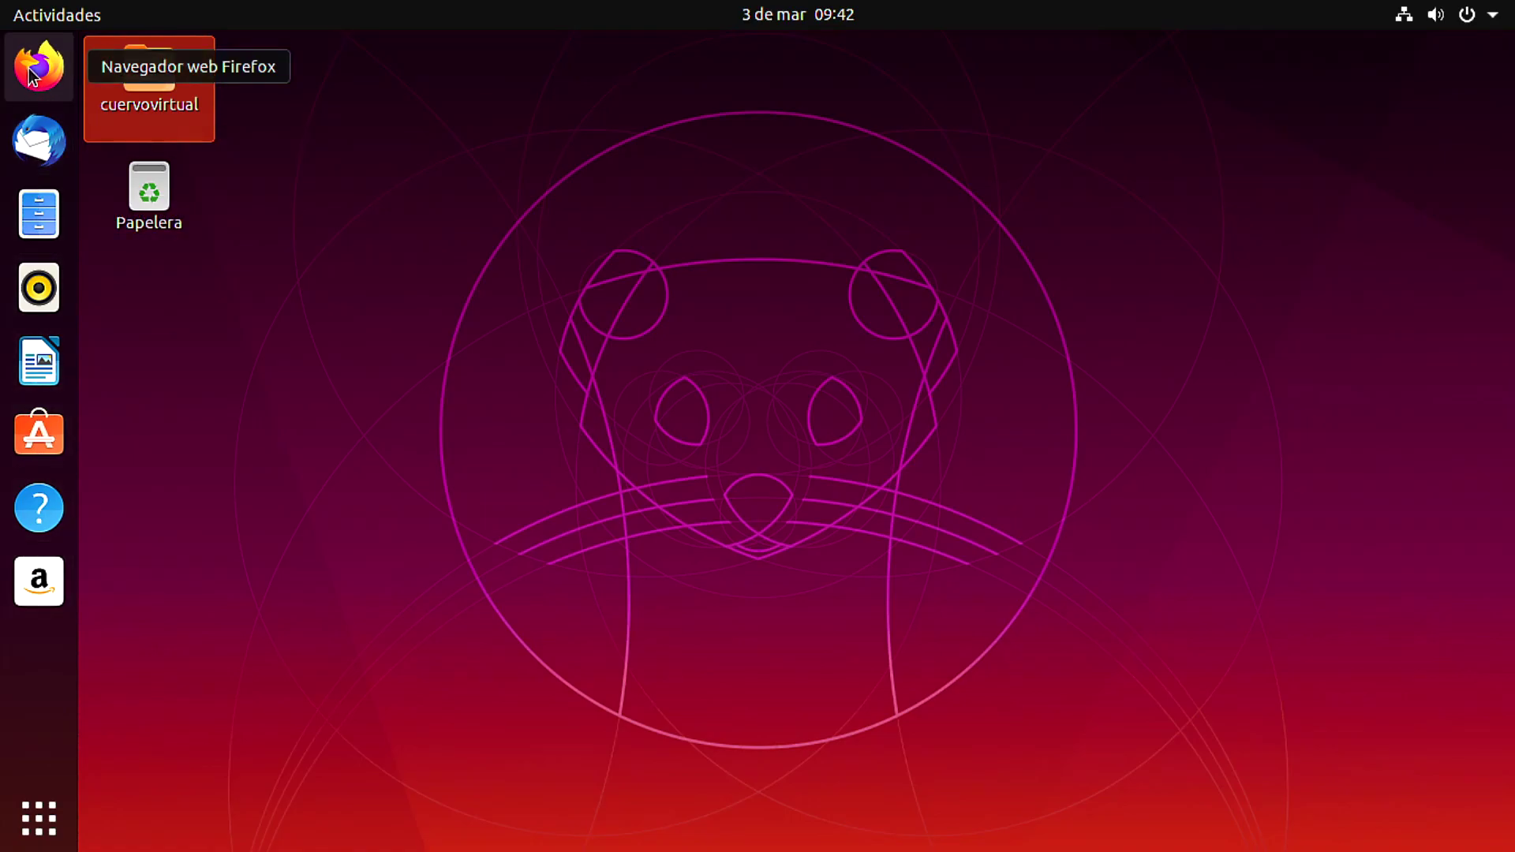
Open and close the file manager and the Rhythmbox music player to view each one.
click(43, 218)
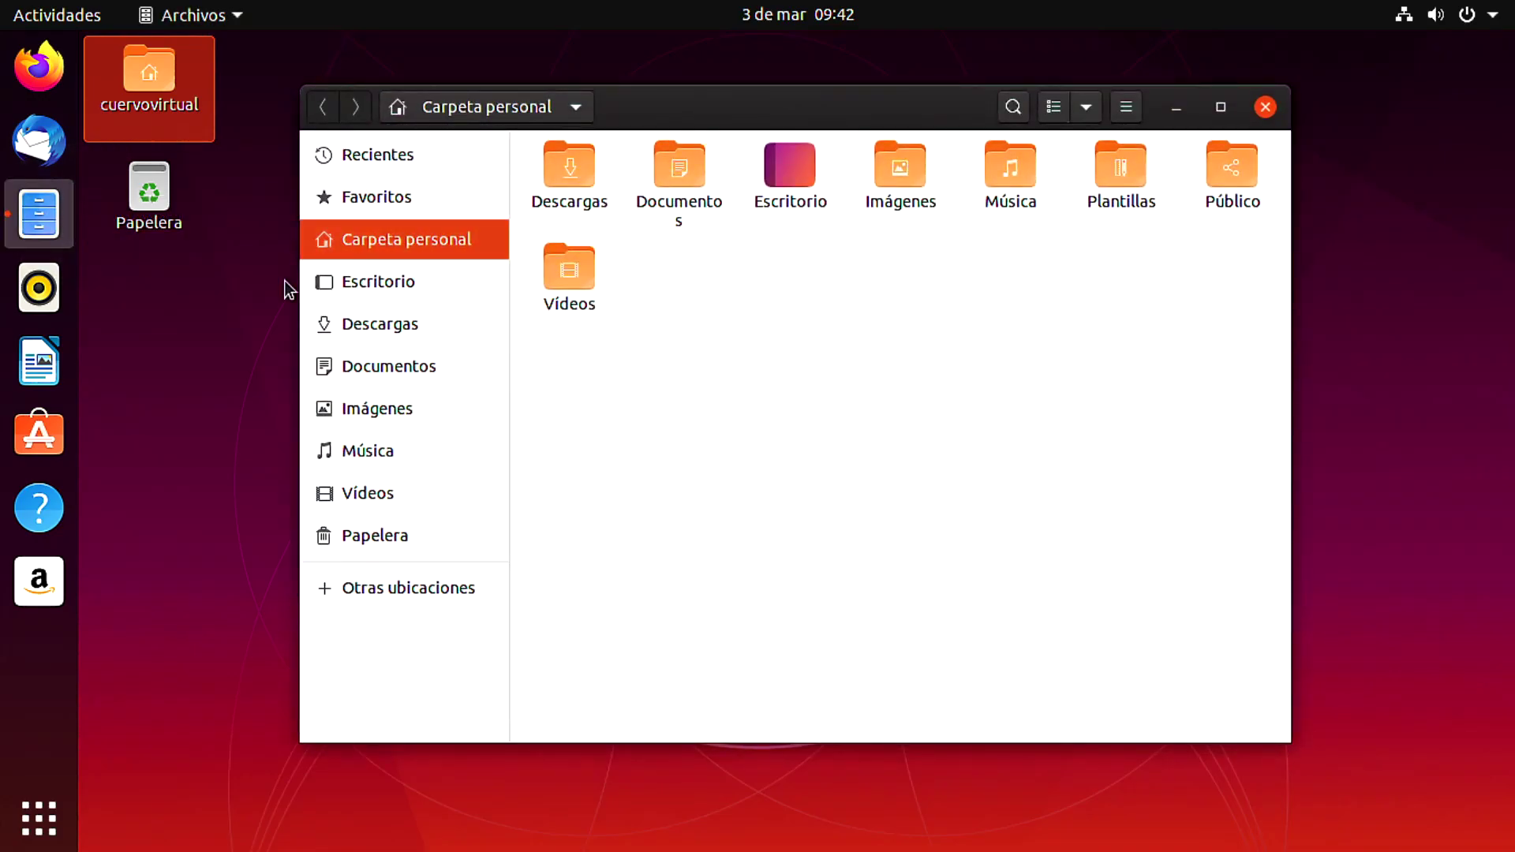
click(1265, 107)
click(32, 290)
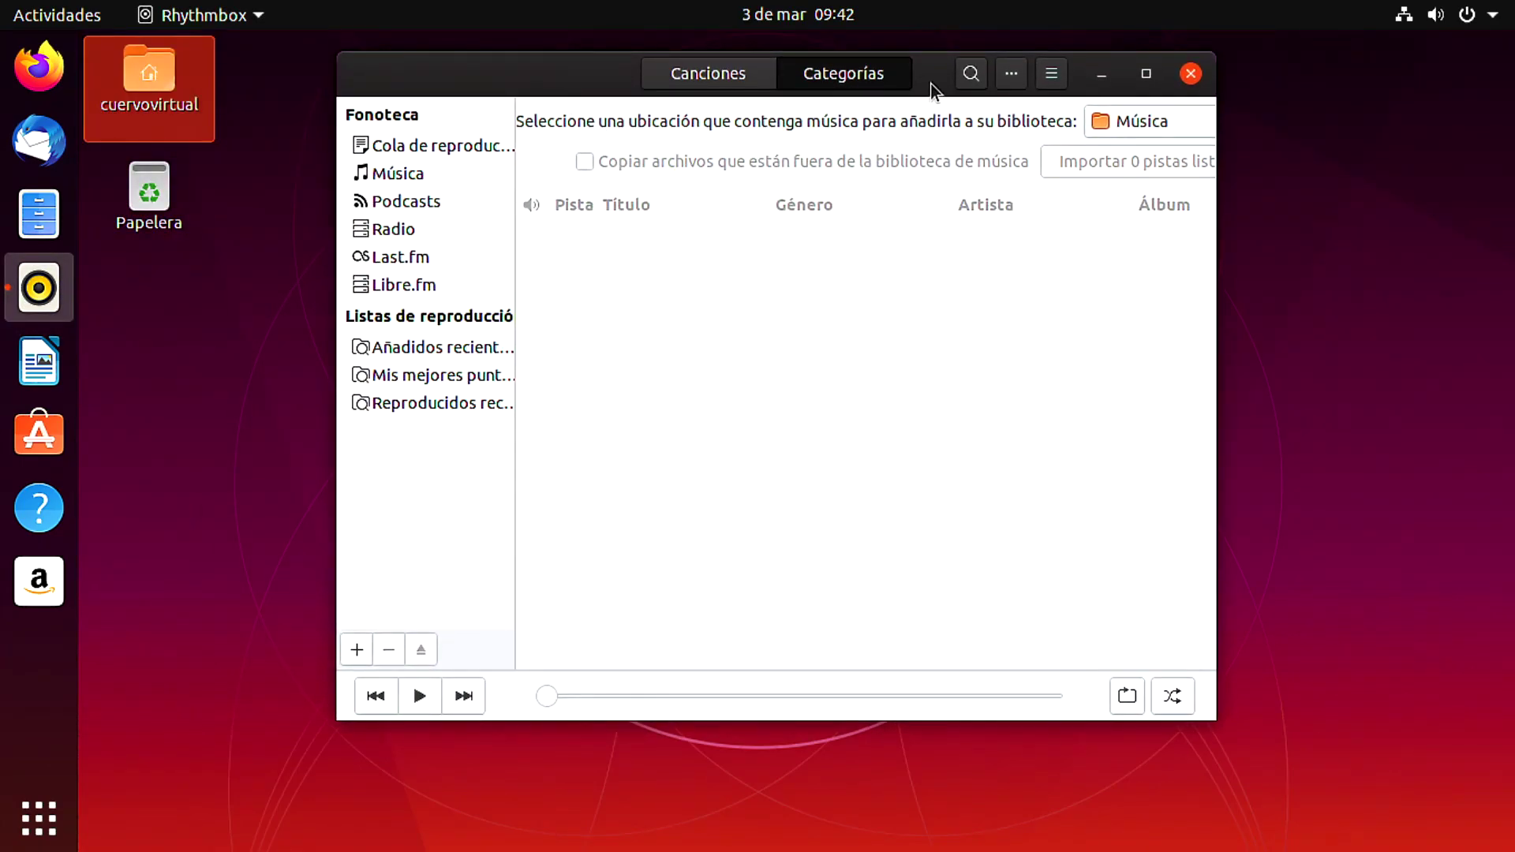
click(1191, 73)
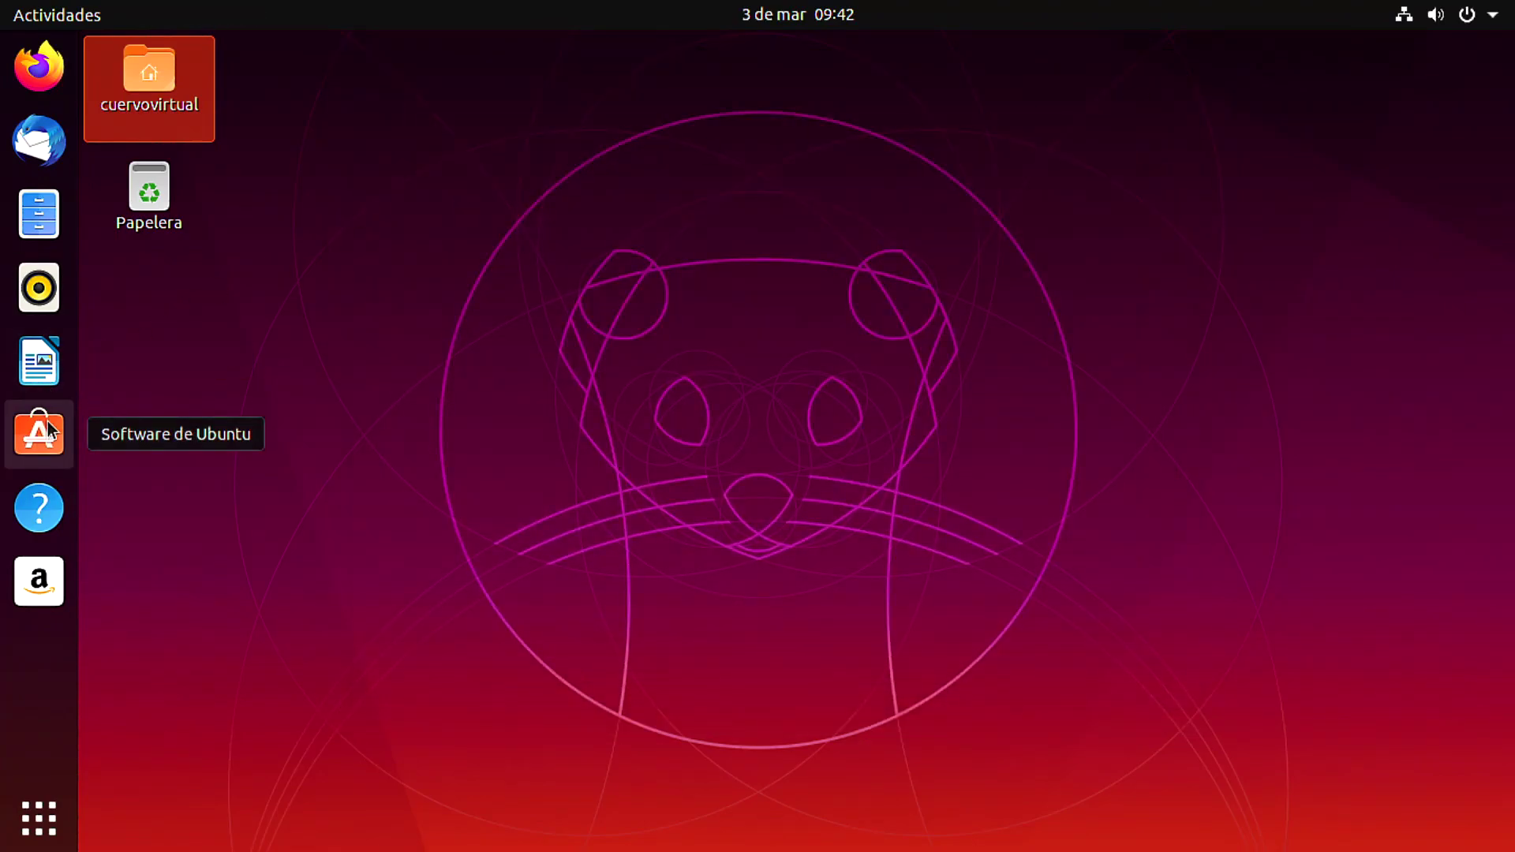
Open LibreOffice Writer with a blank document and look through its available fonts without changing the font.
click(39, 361)
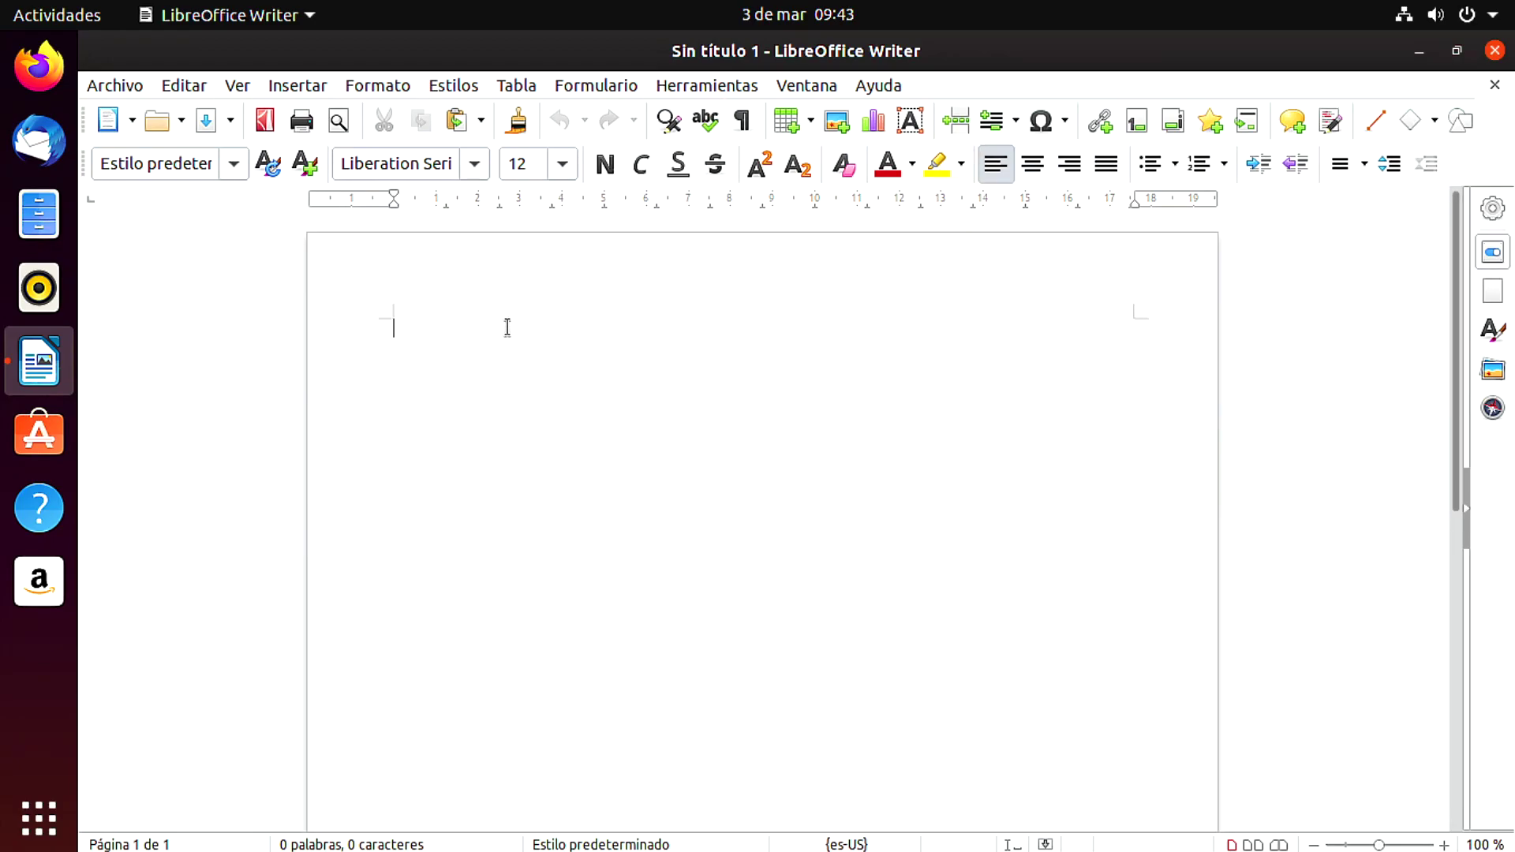
click(475, 164)
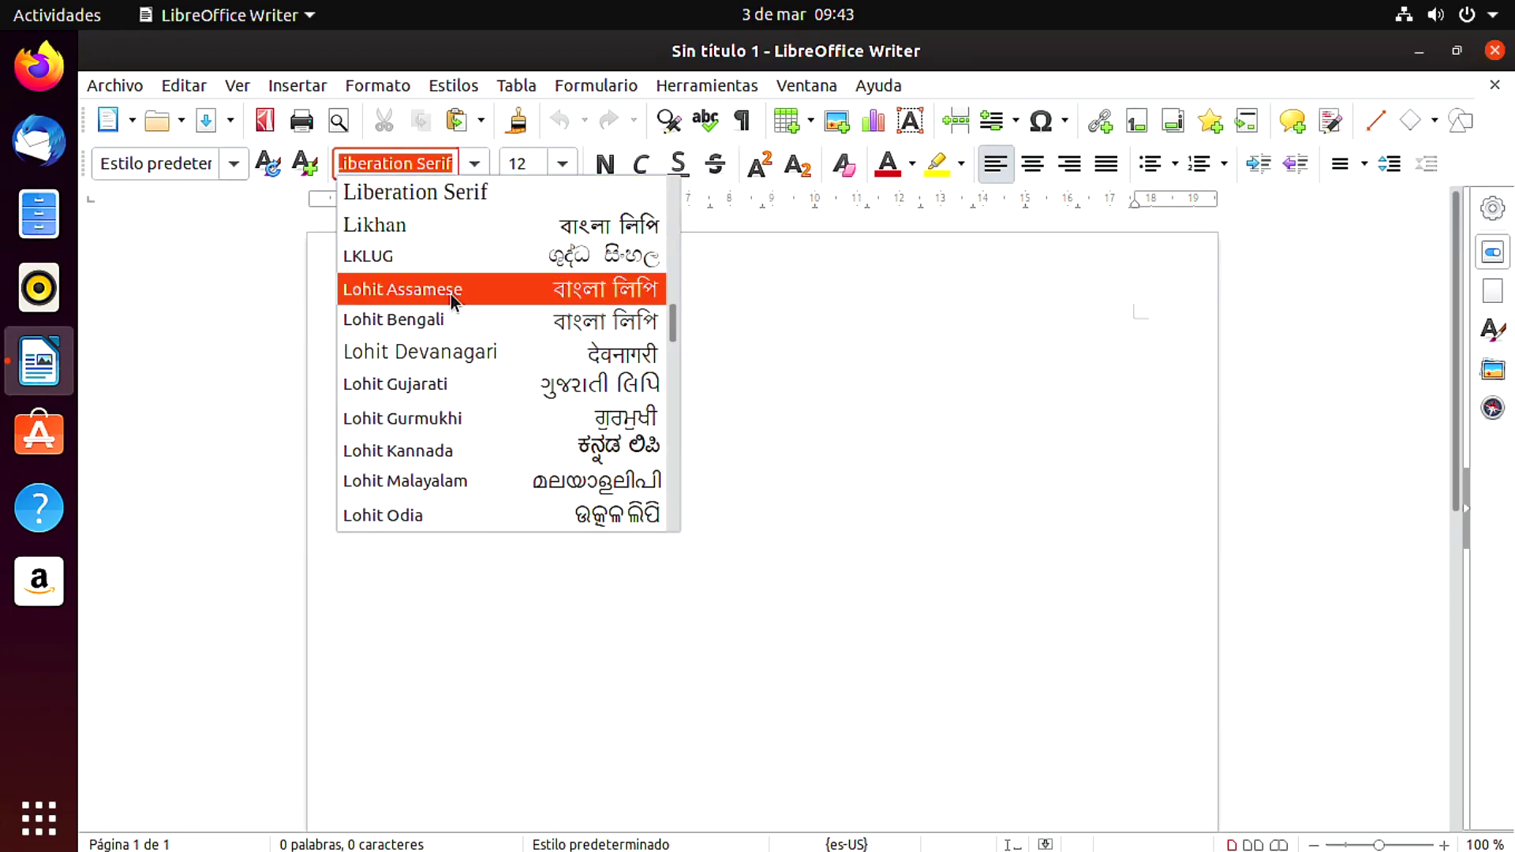
scroll(450, 292, up, 8)
scroll(525, 304, up, 10)
scroll(531, 308, down, 20)
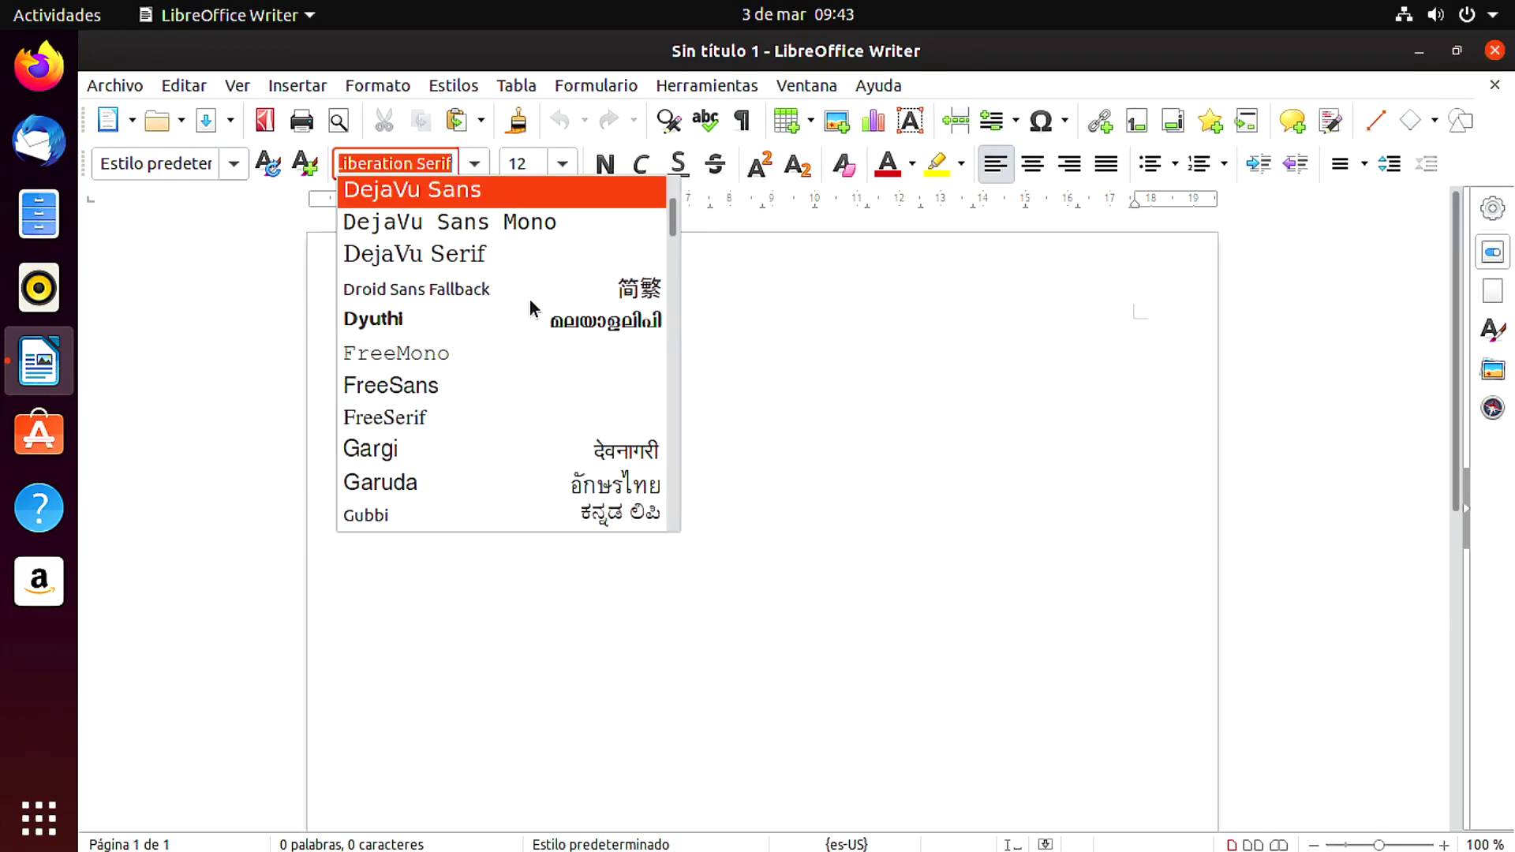
scroll(529, 331, up, 12)
click(830, 374)
Write "Hola xD" on the first line of the blank Writer document.
click(578, 334)
text(hg)
text(la xD)
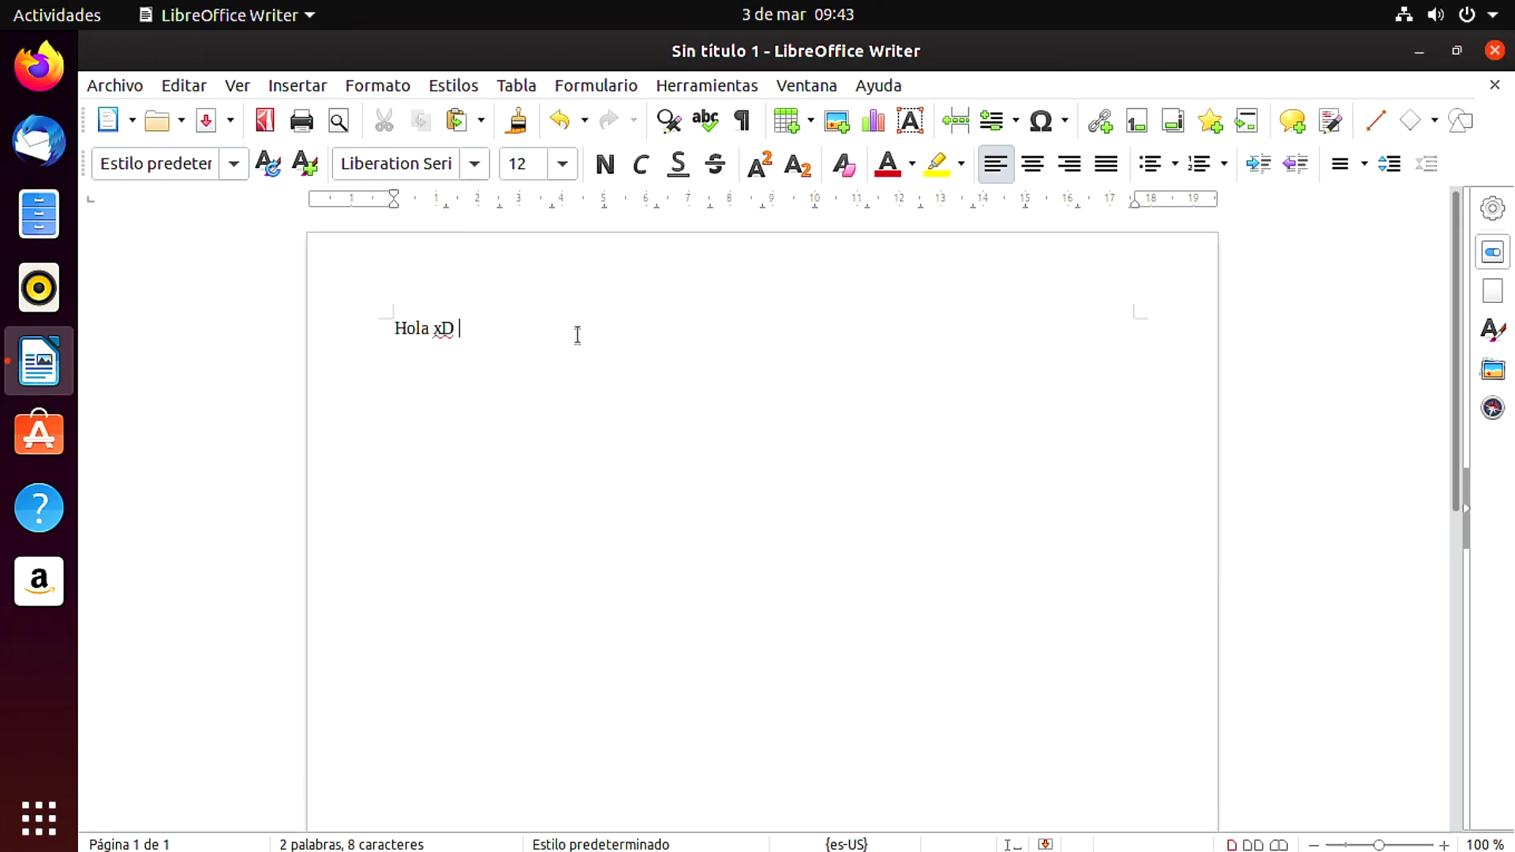
View the spelling suggestions for "xD" and close the document without saving it.
right_click(441, 330)
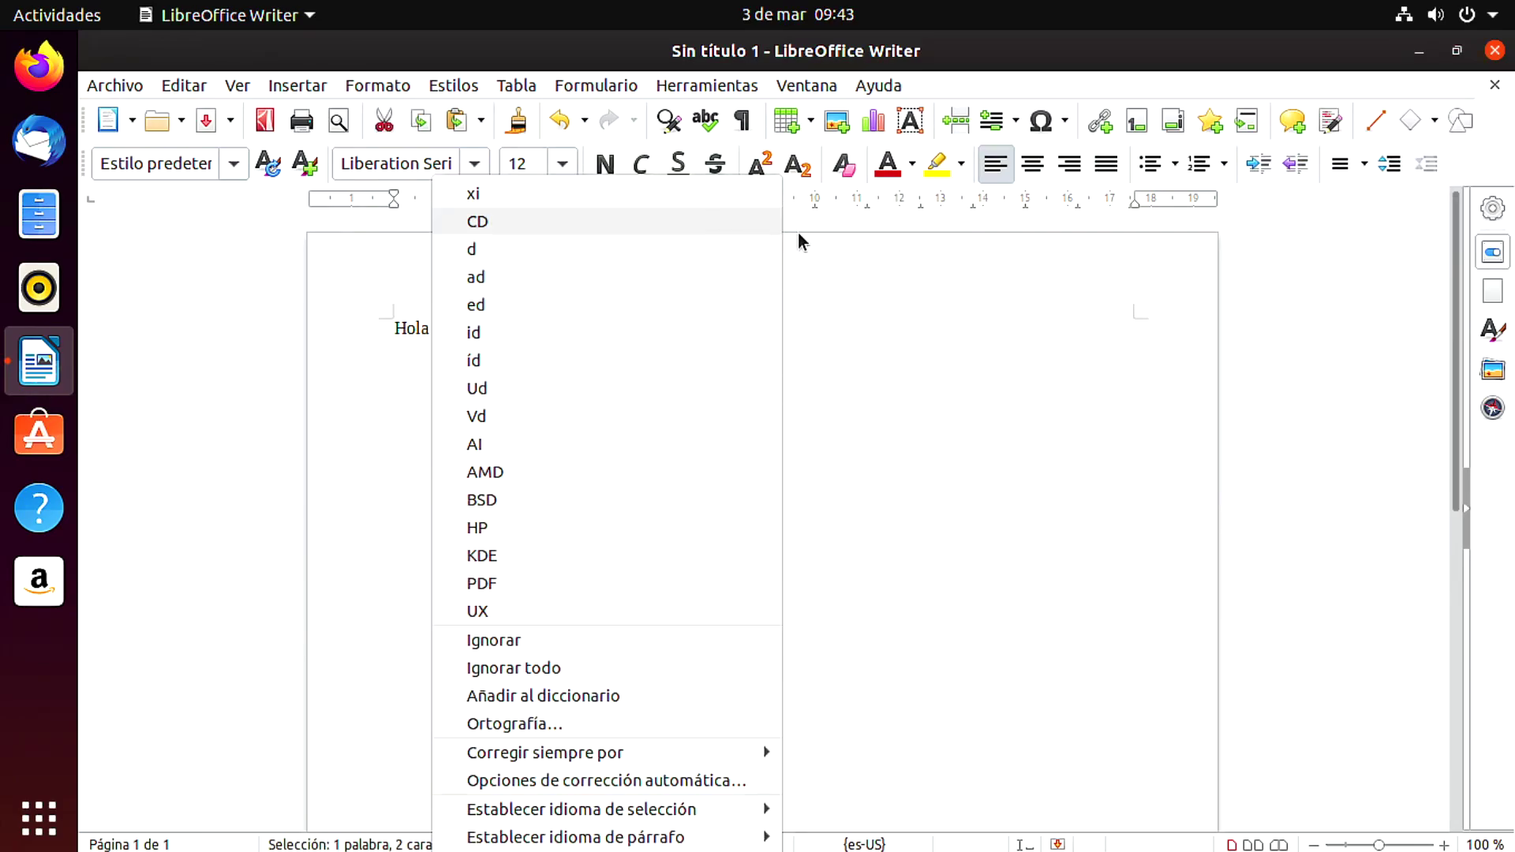
click(922, 402)
click(1495, 50)
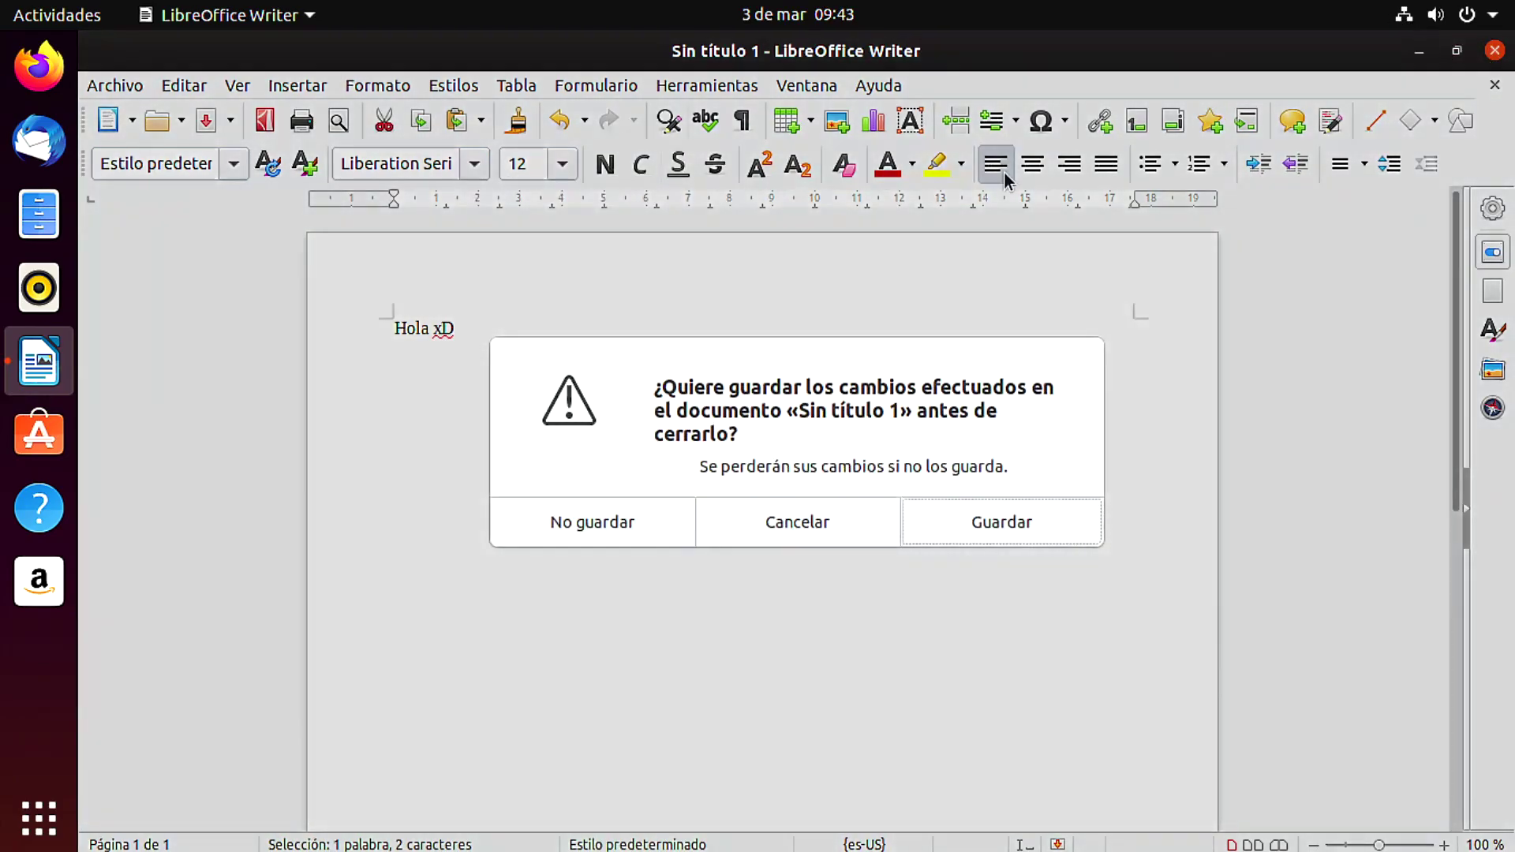
click(666, 523)
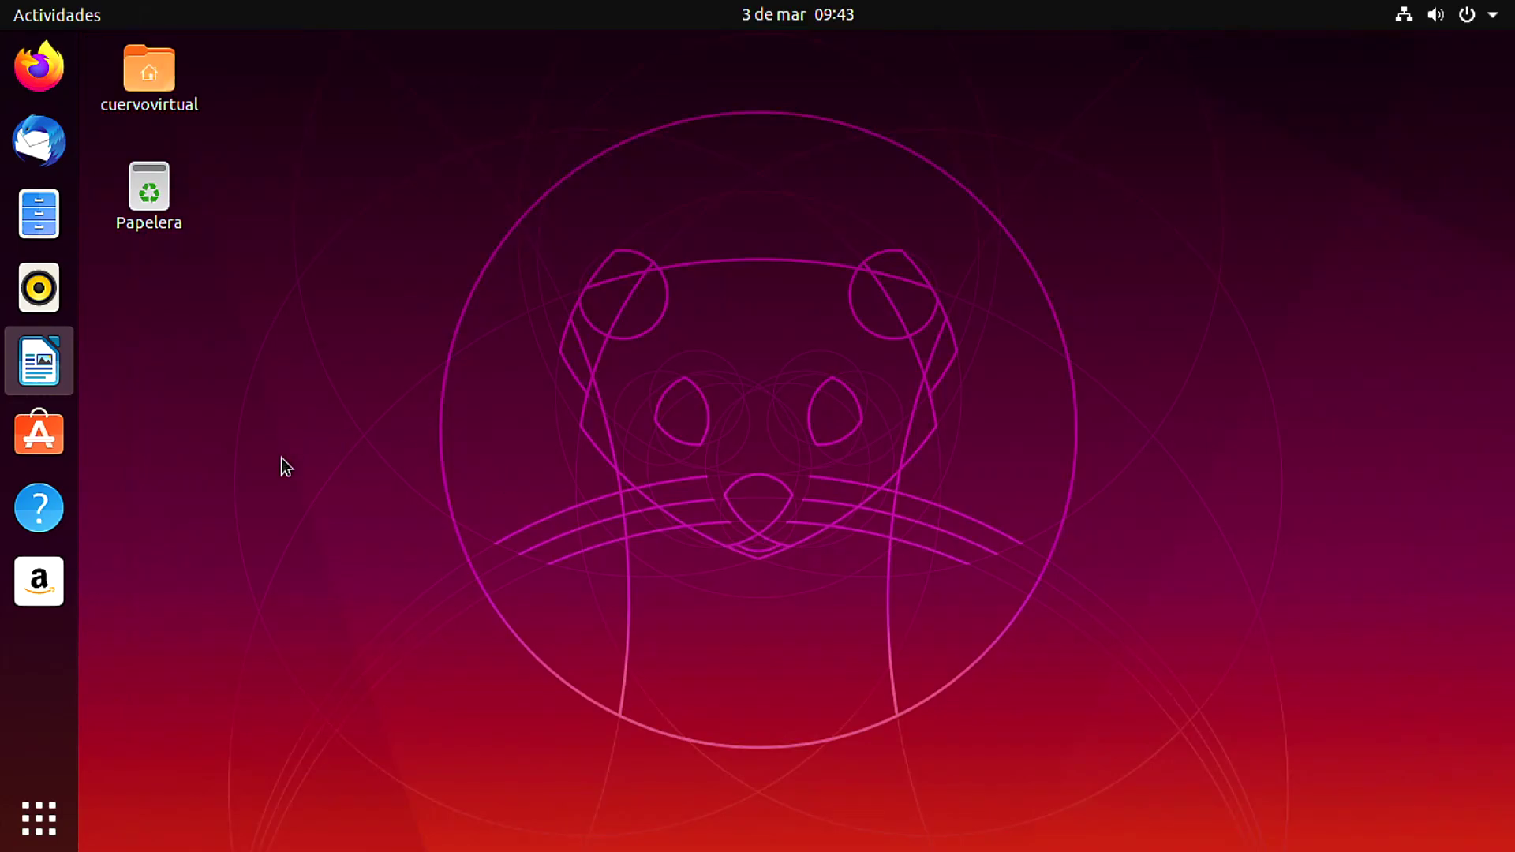
Open VLC from the recommended graphics applications in Ubuntu Software and review its description and details.
click(39, 434)
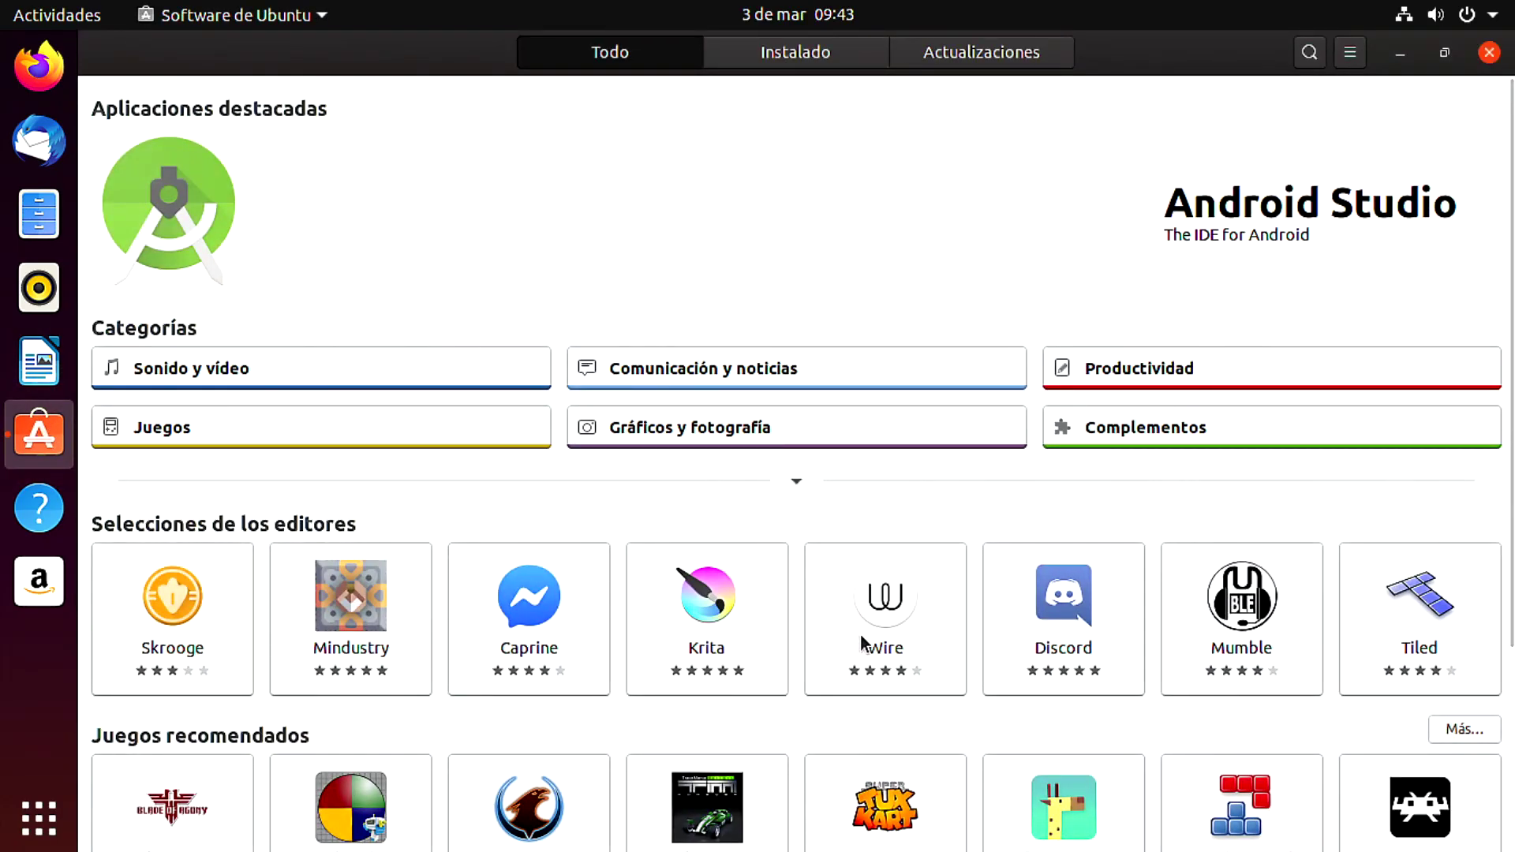
scroll(982, 602, down, 4)
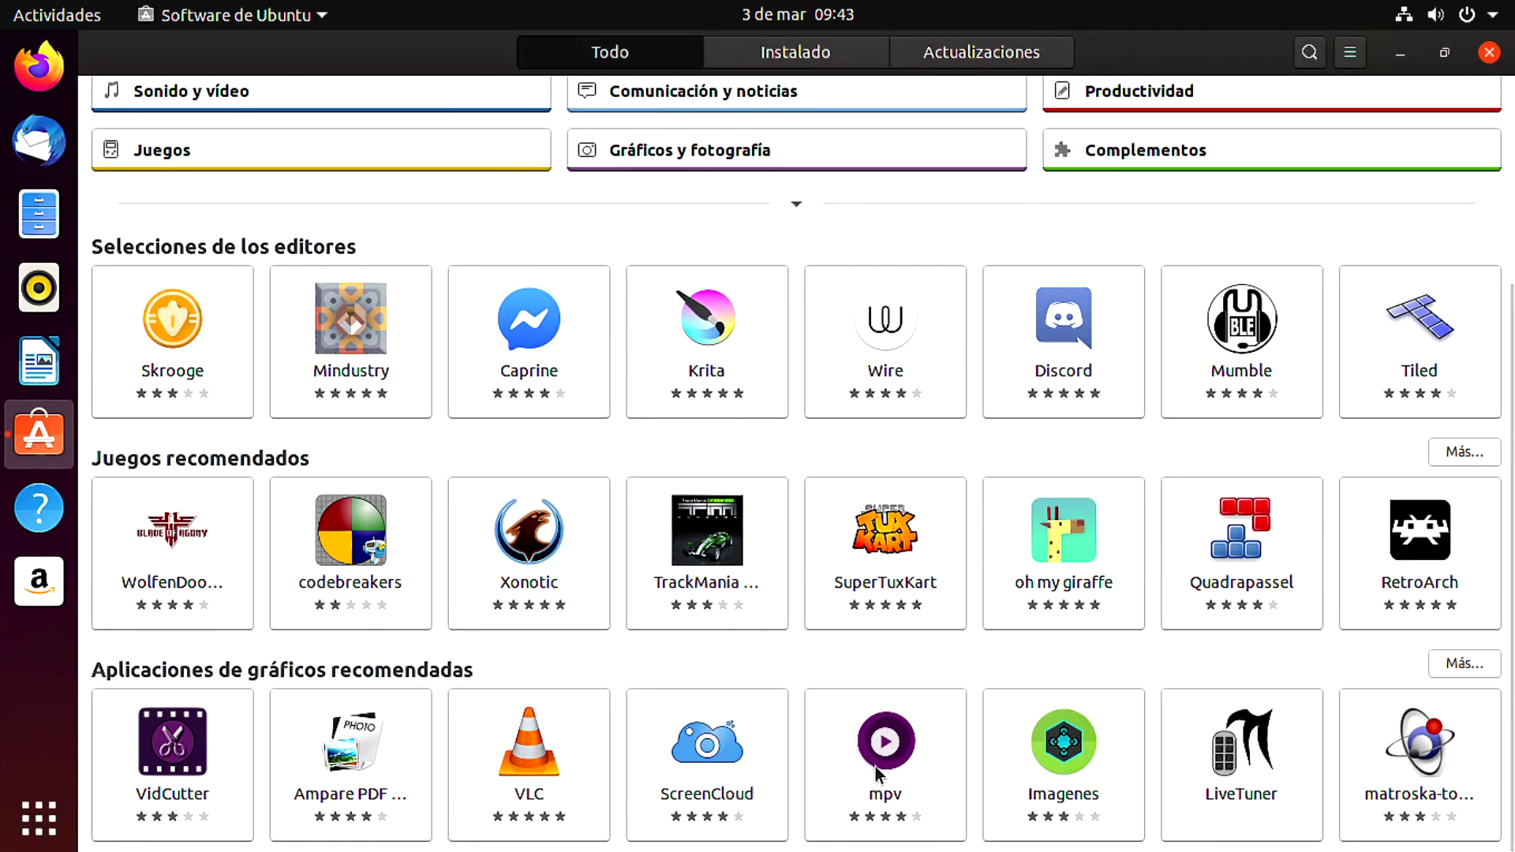
click(531, 752)
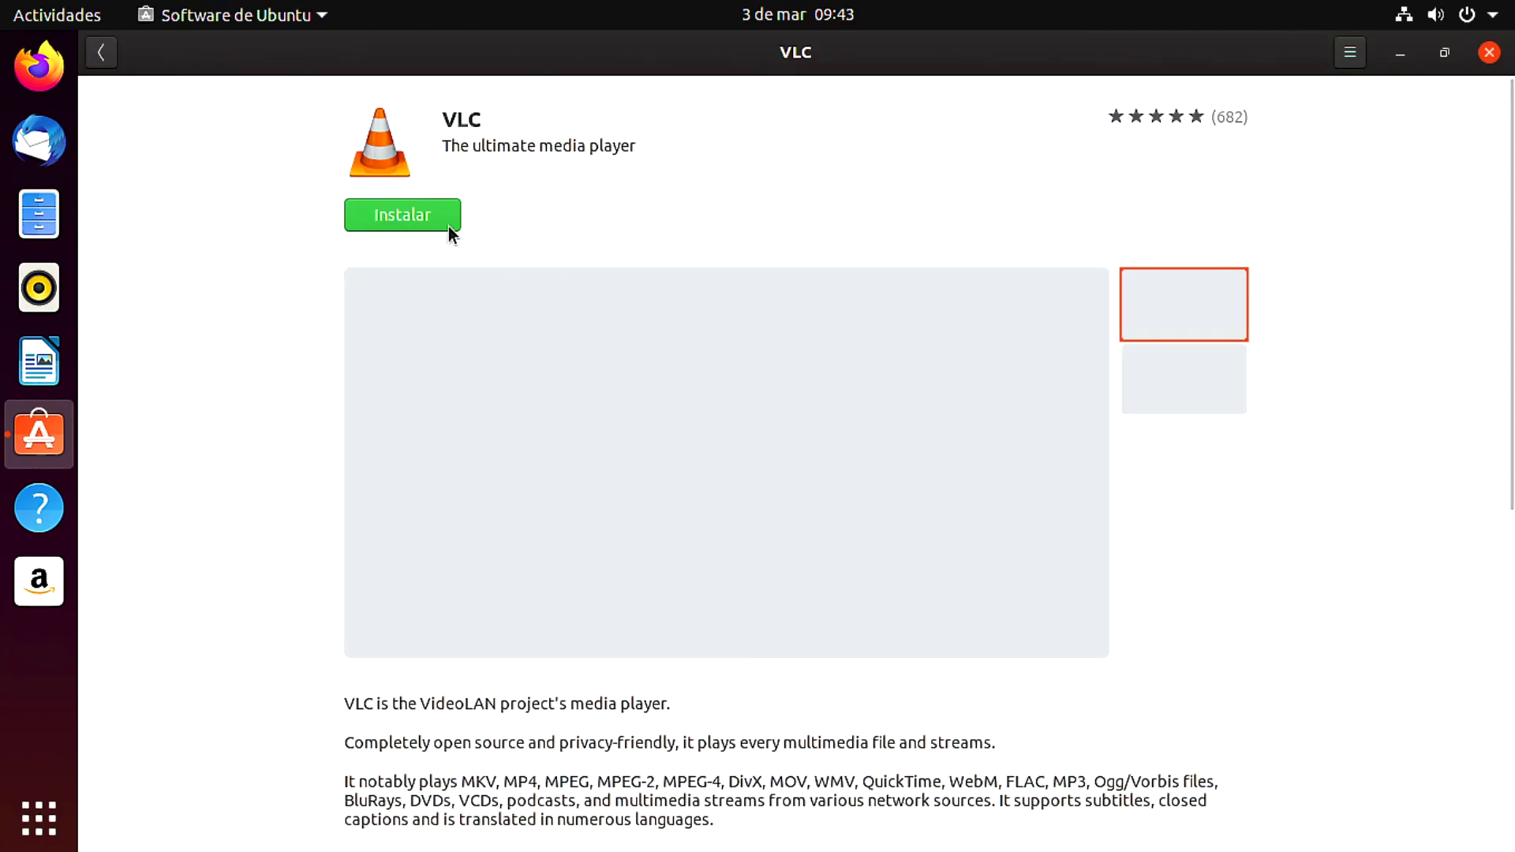
scroll(521, 703, down, 3)
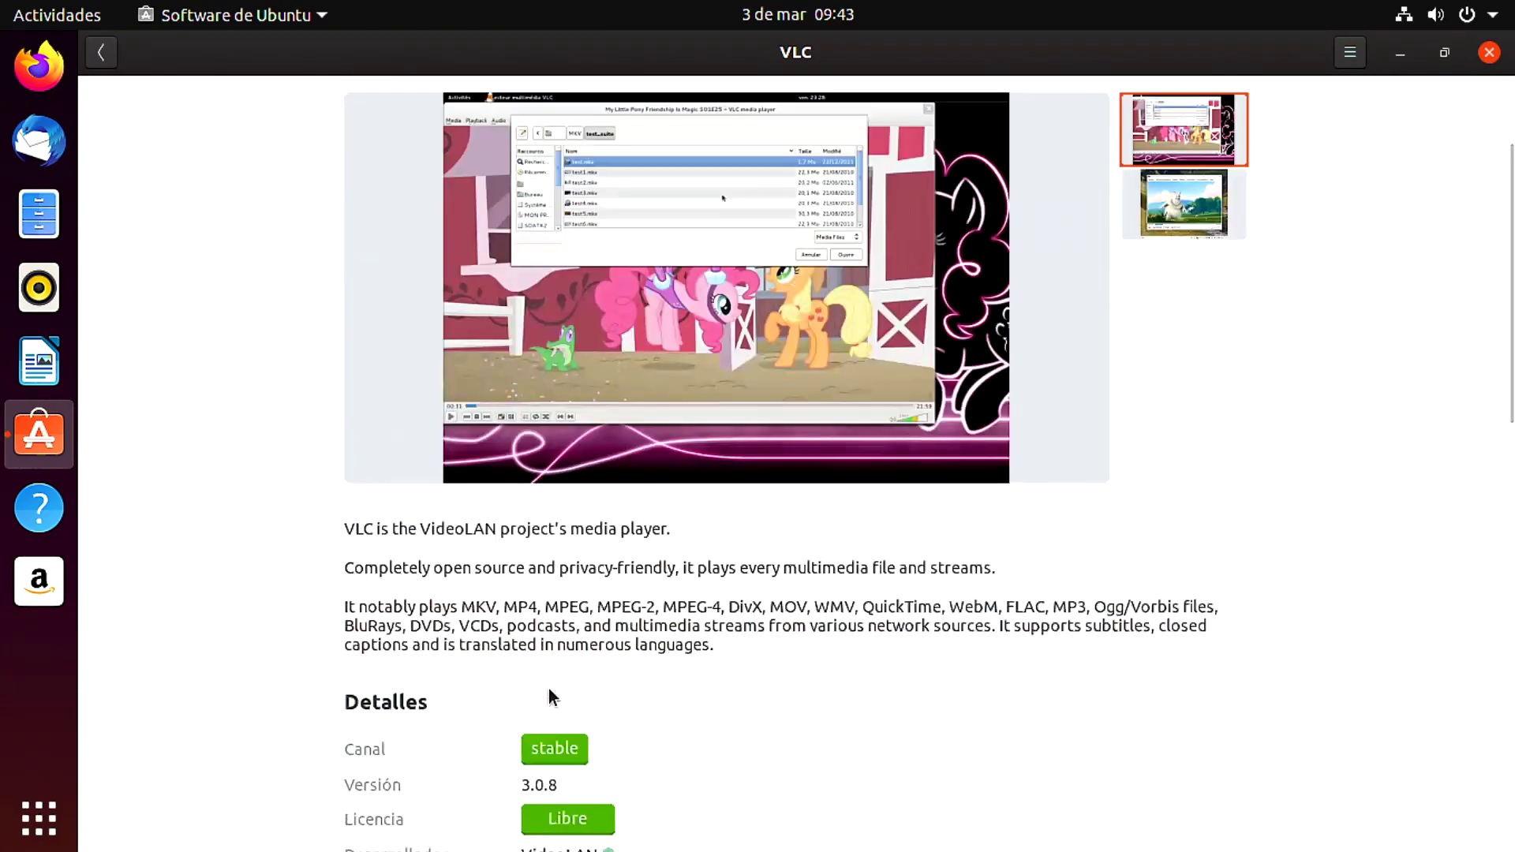
scroll(617, 608, down, 5)
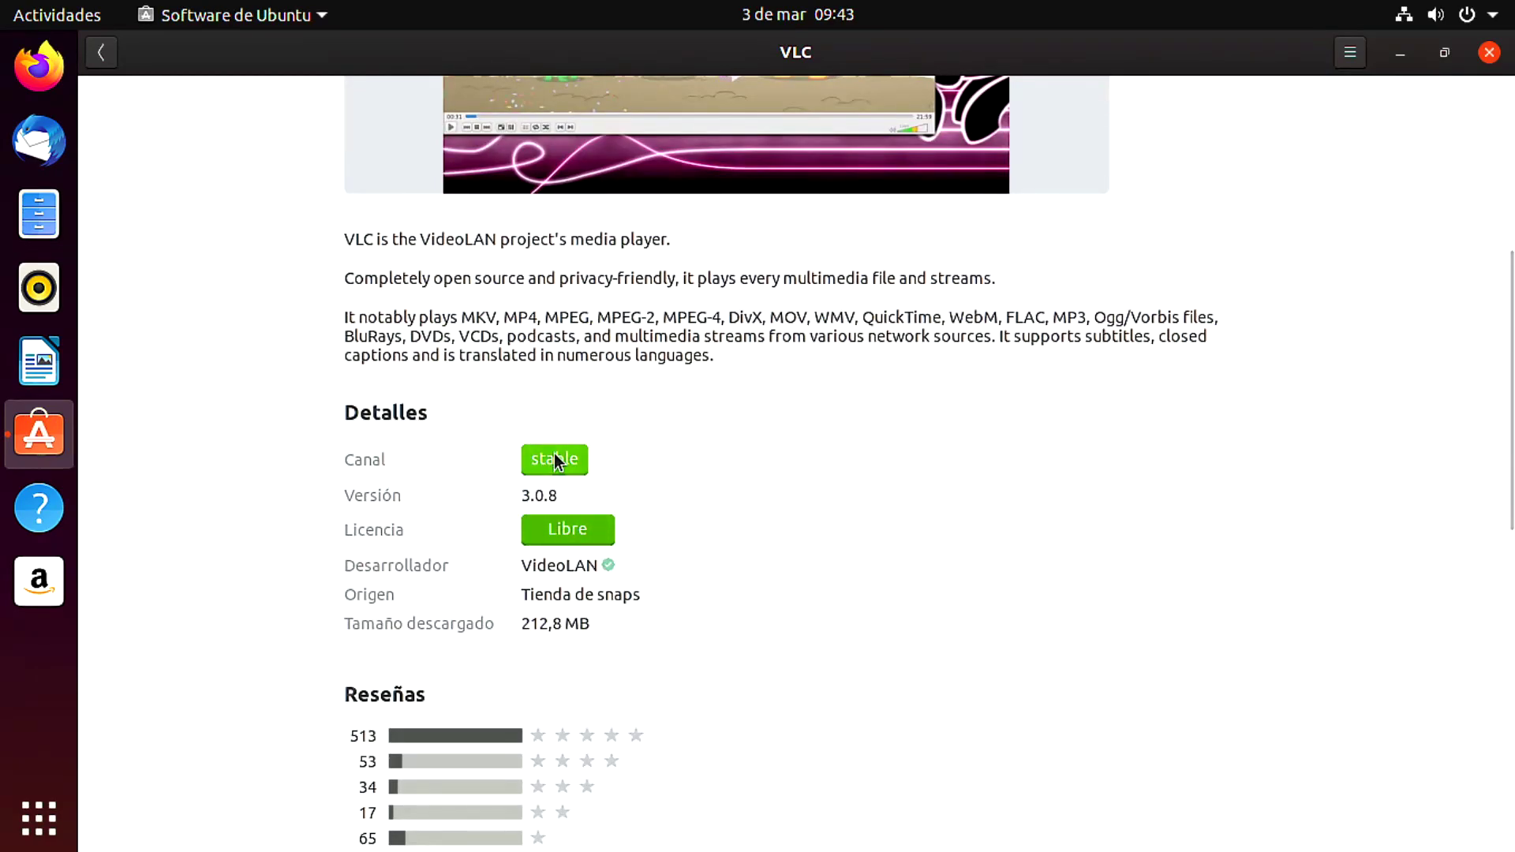
scroll(685, 430, up, 8)
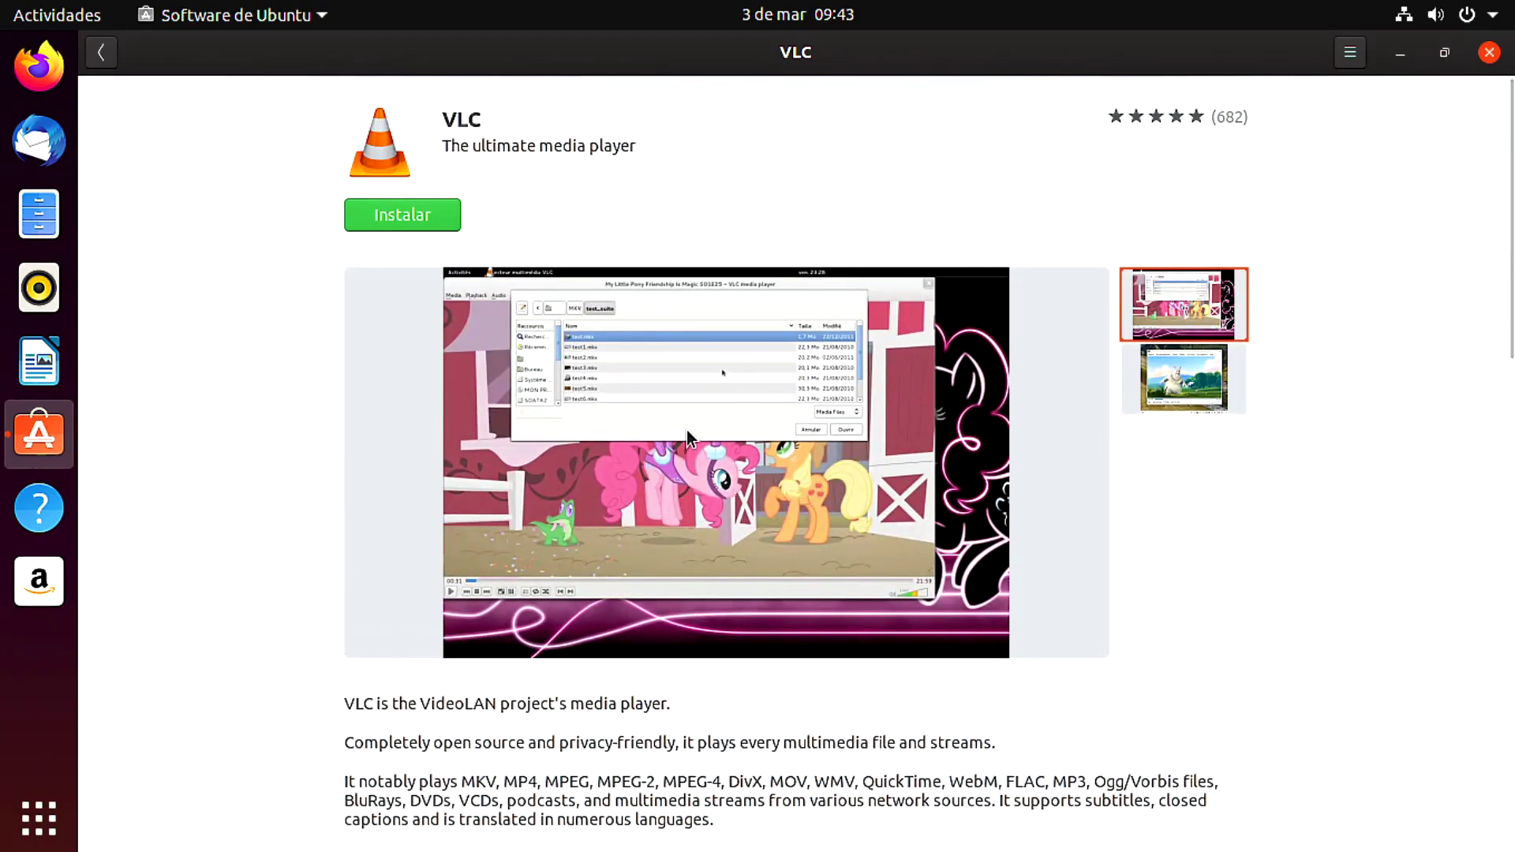
Install VLC, authenticating with the account password, and minimize the software store while it installs.
click(396, 209)
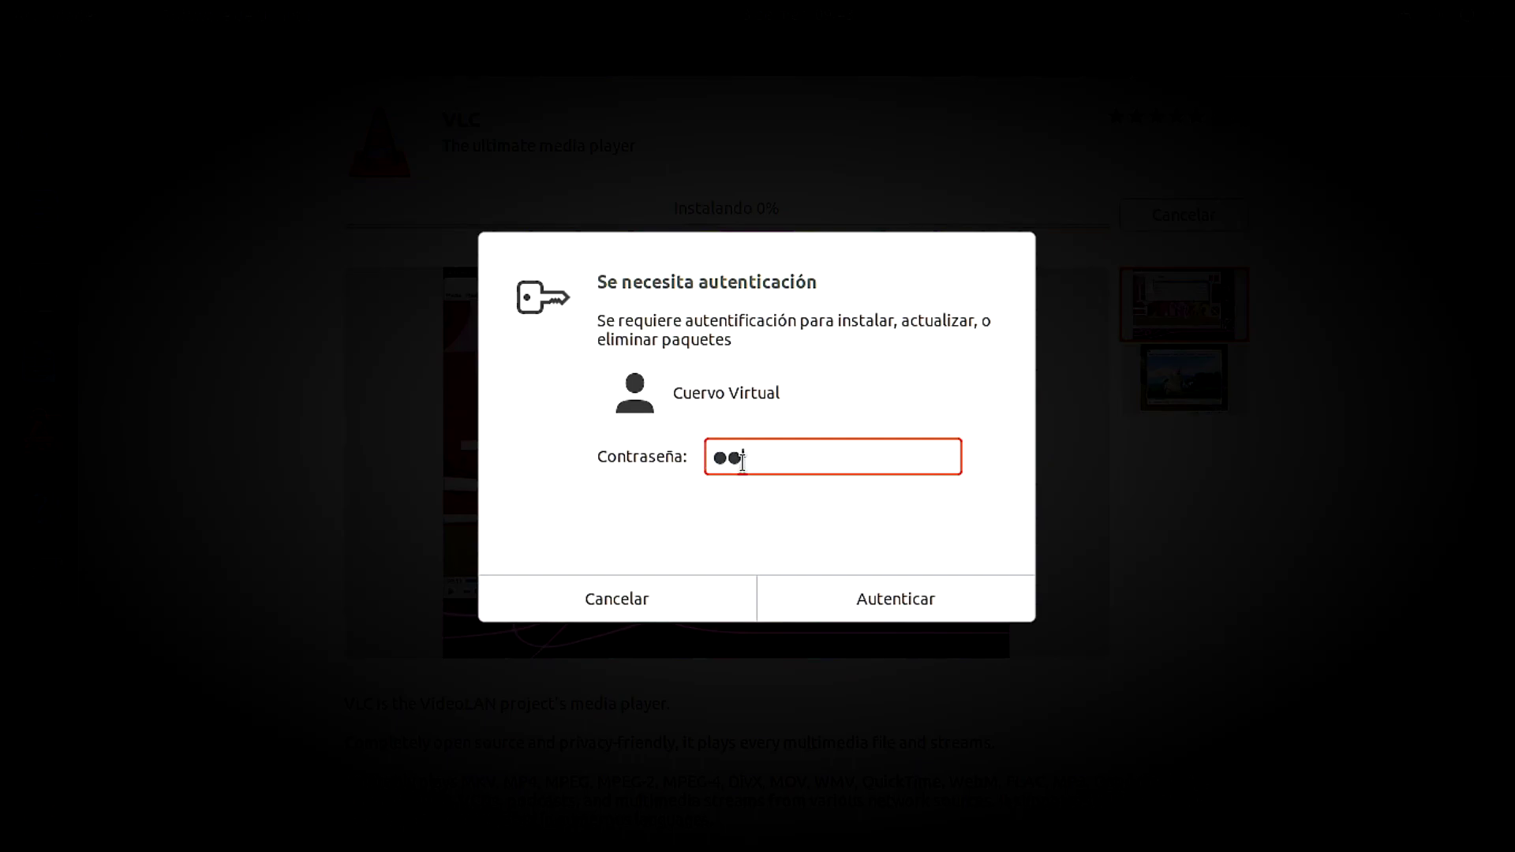
key(Return)
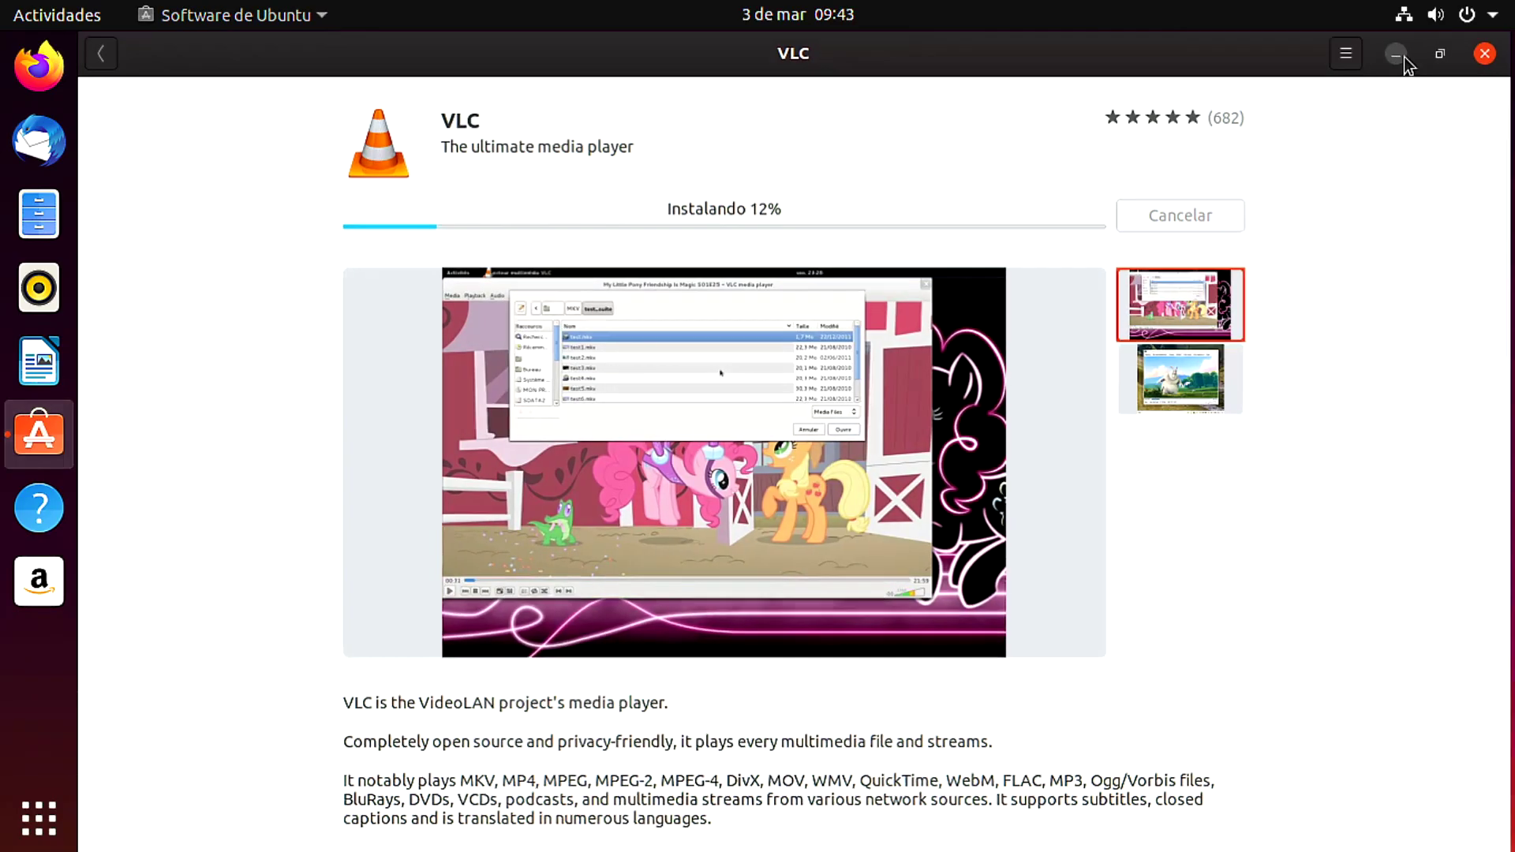
click(1404, 56)
click(41, 430)
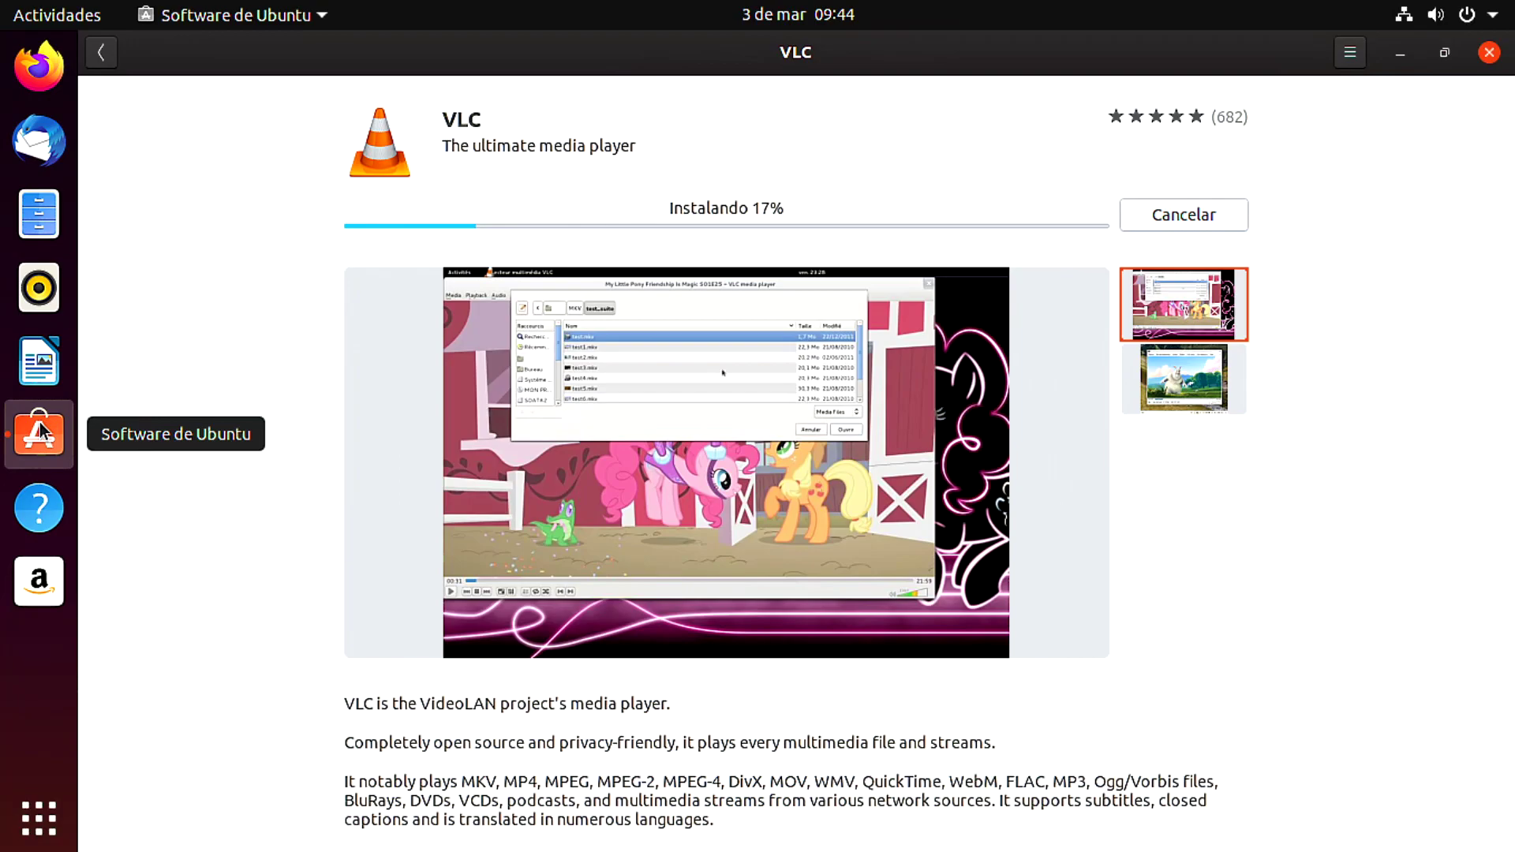
click(1403, 54)
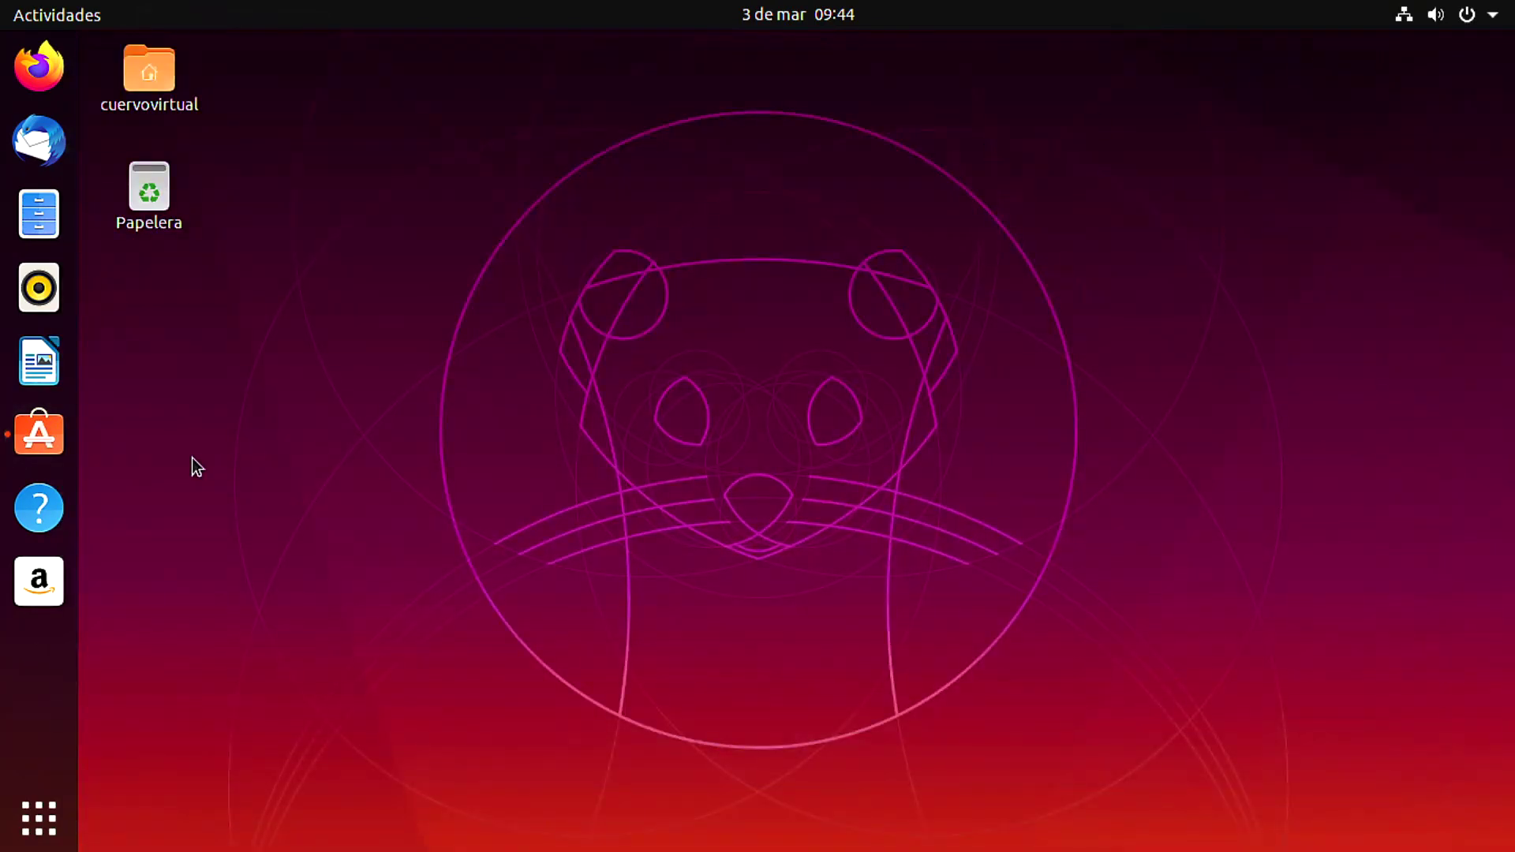
Launch the software updater to check for system updates and reposition its window near the desktop's center.
click(47, 820)
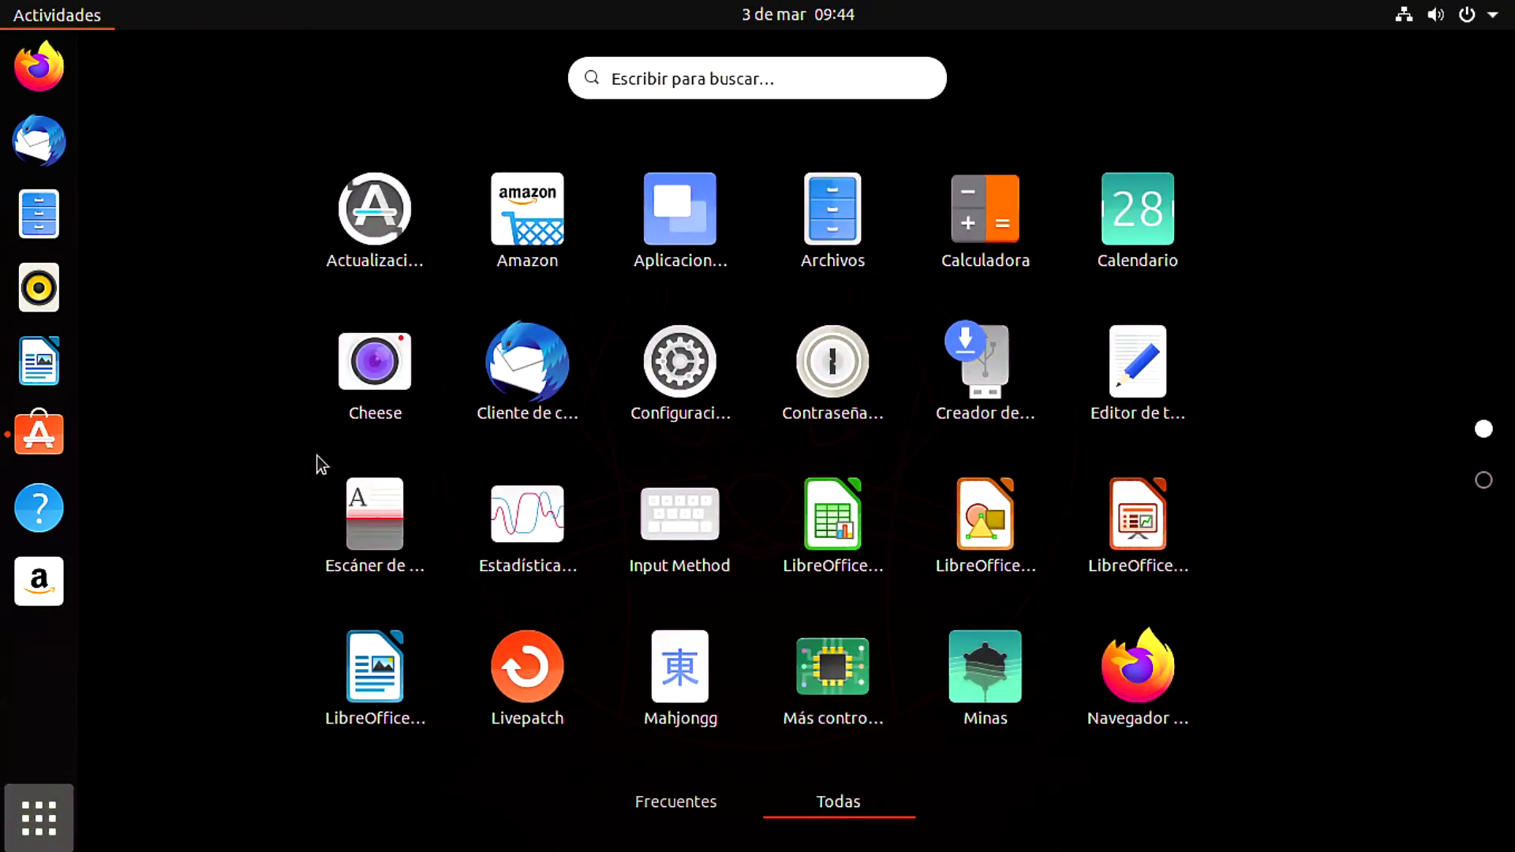
click(371, 206)
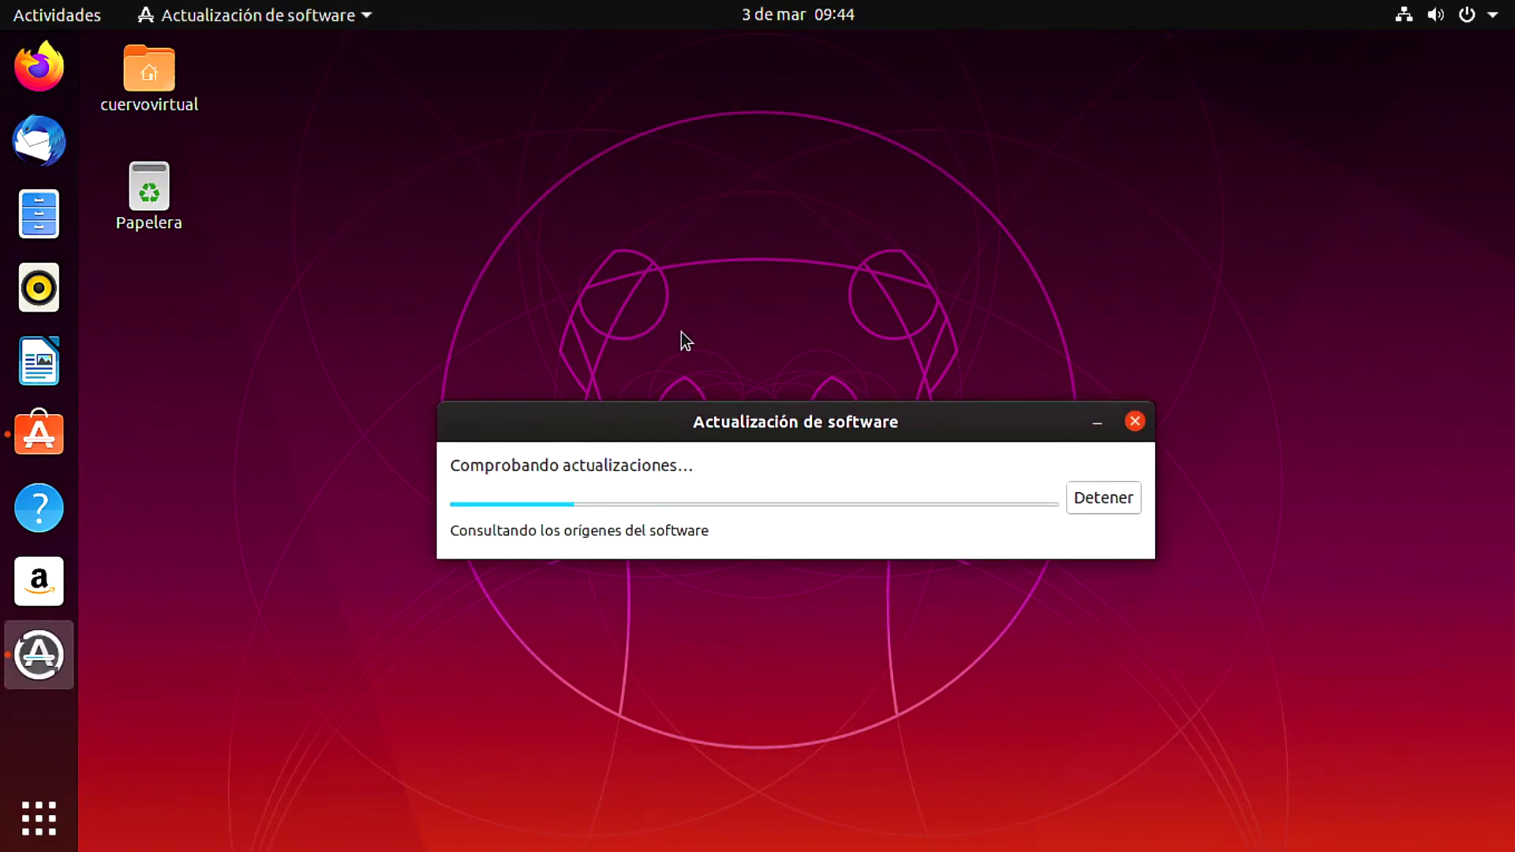
drag(735, 442, 772, 292)
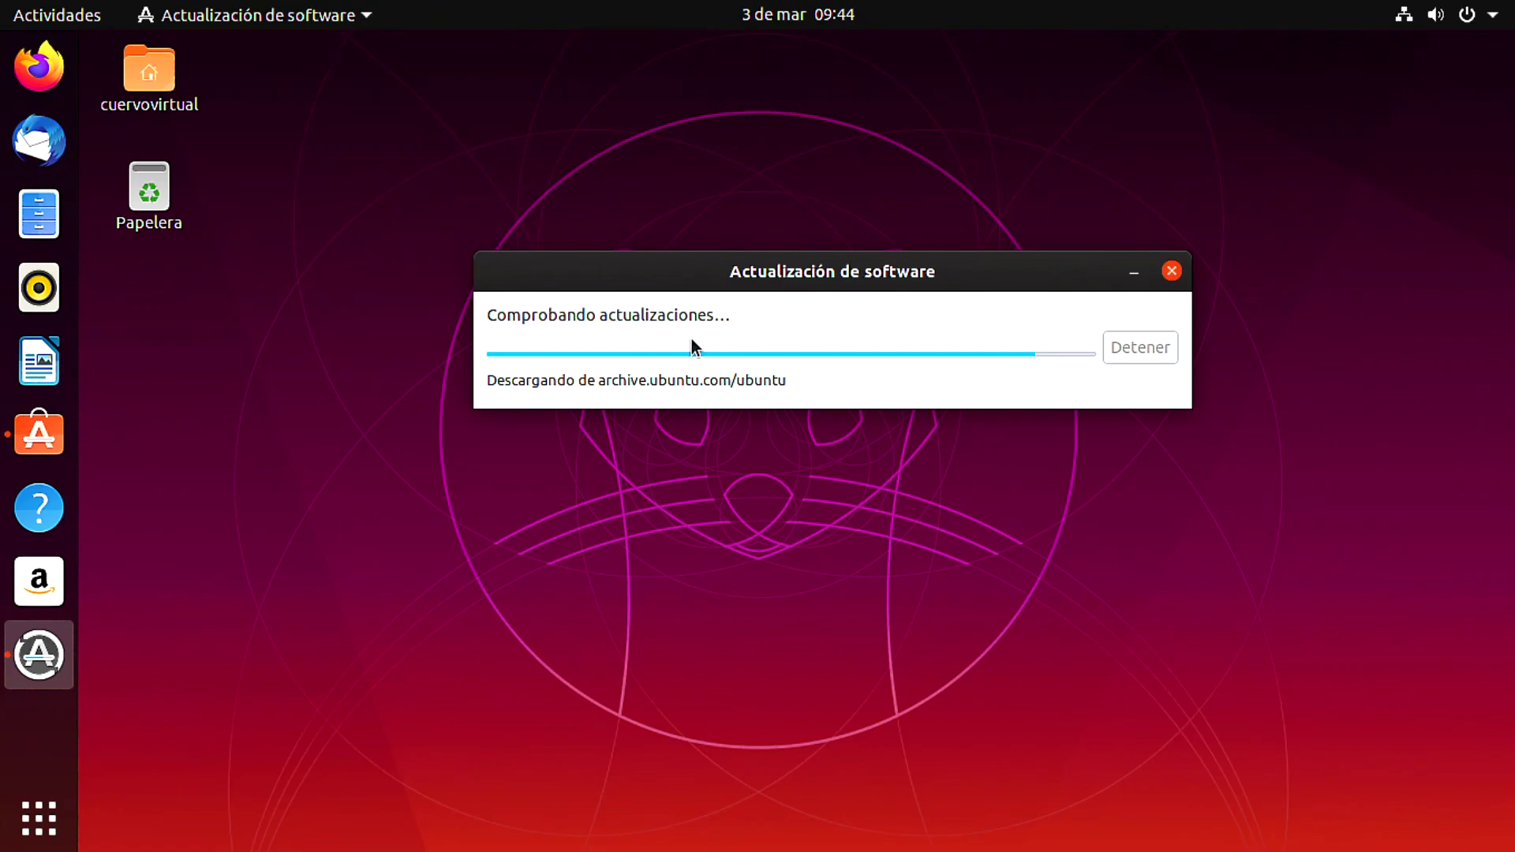
drag(614, 274, 576, 291)
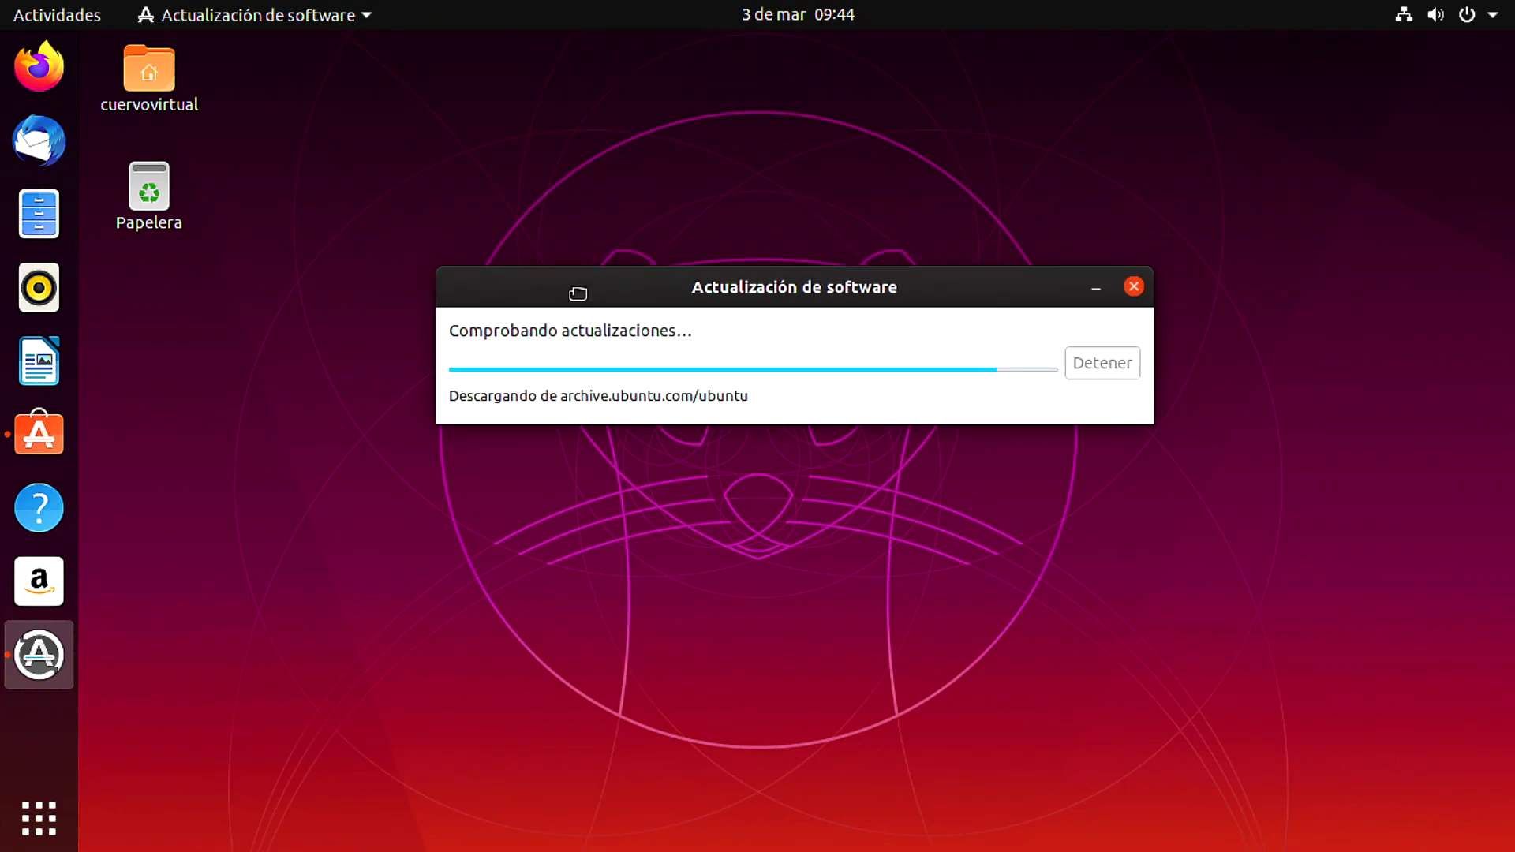
Open the system monitor from the Utilidades group and view the CPU, memory and network history.
click(30, 815)
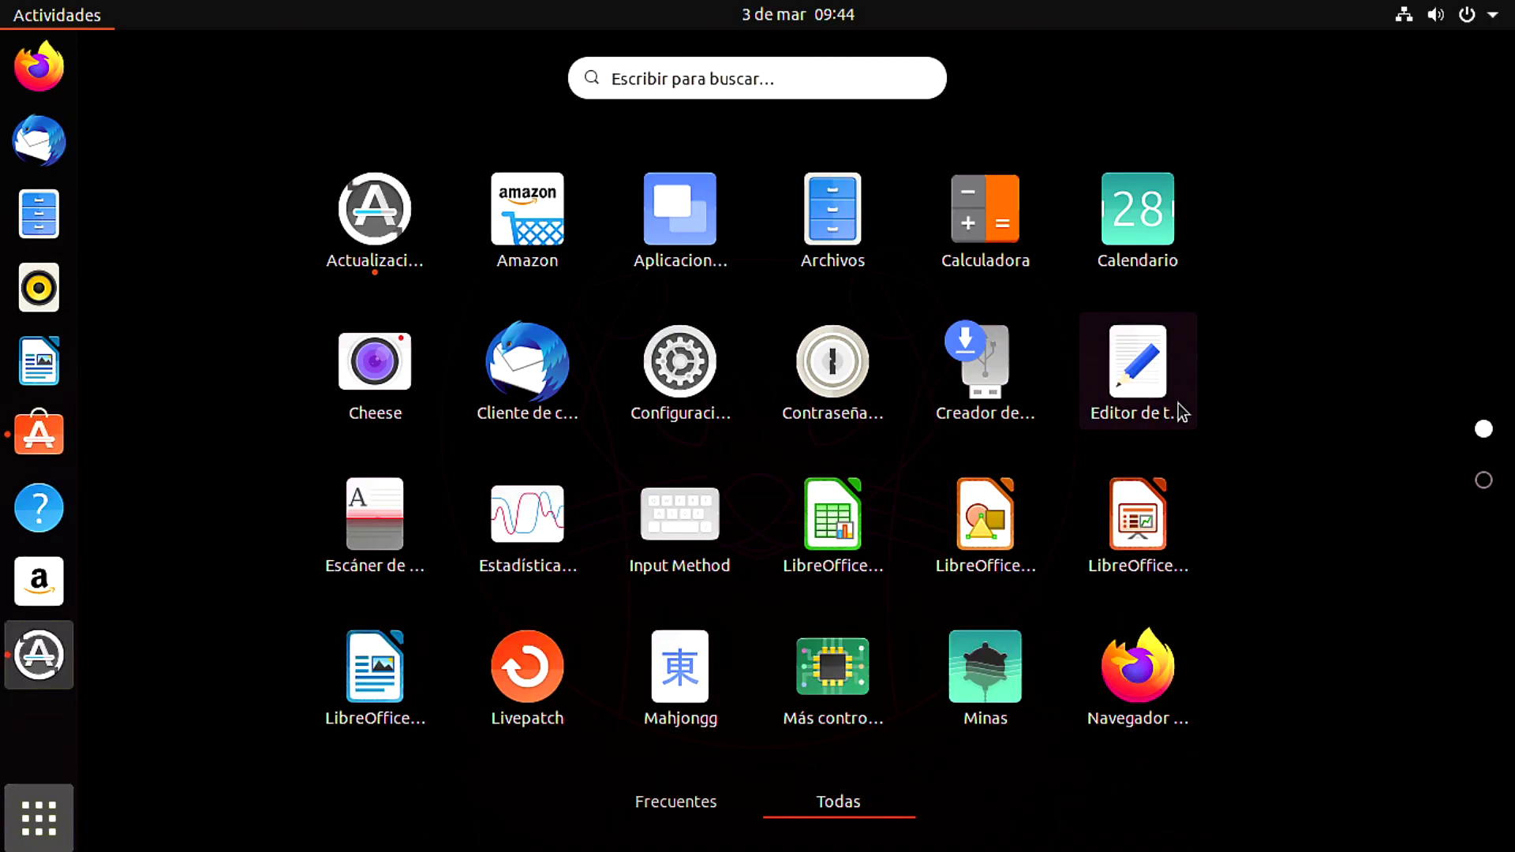
scroll(1008, 589, down, 1)
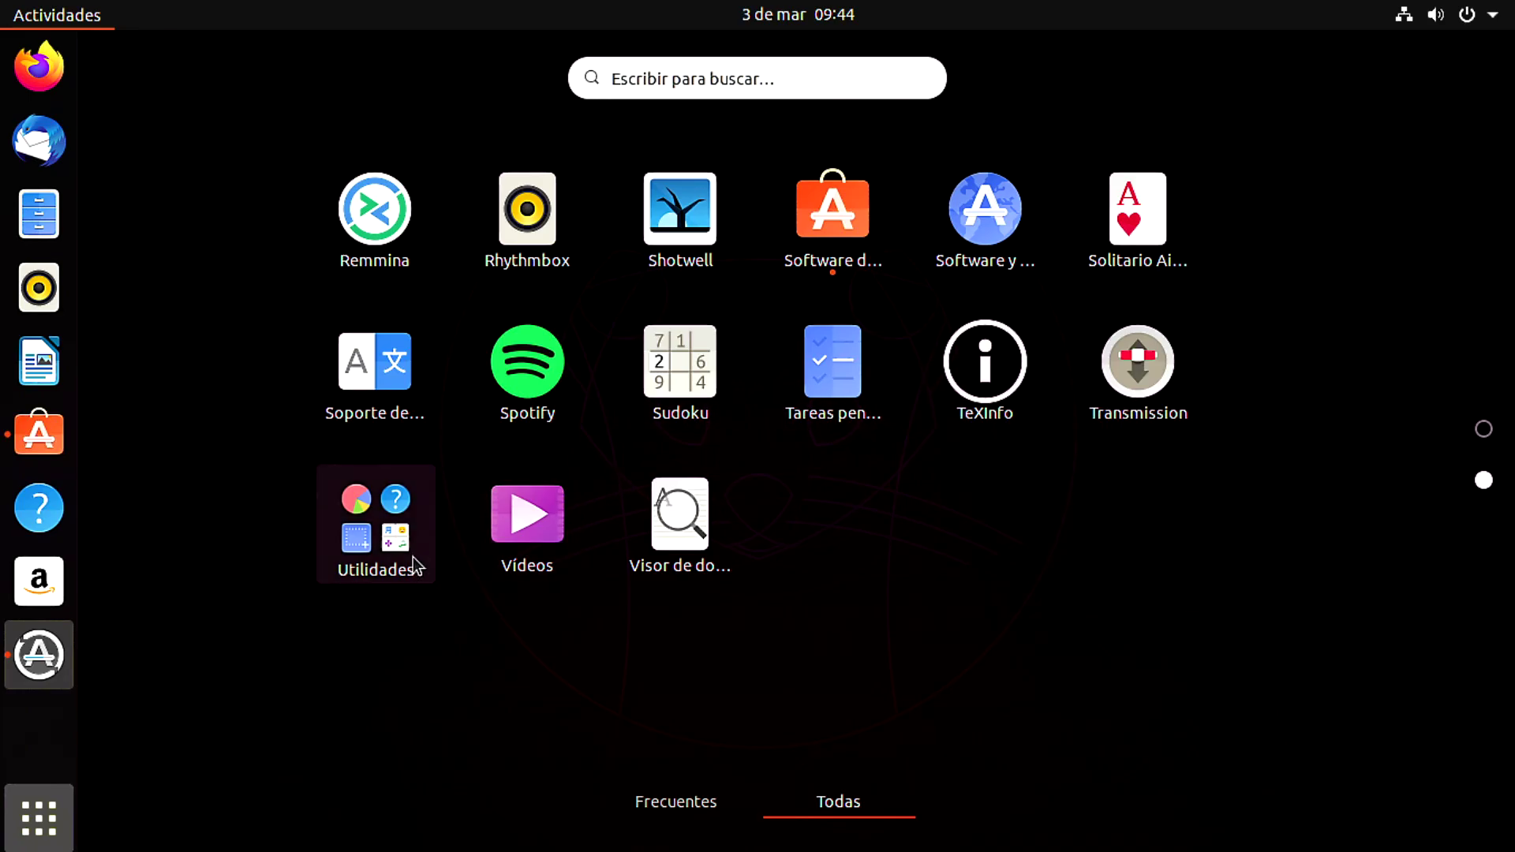
click(388, 542)
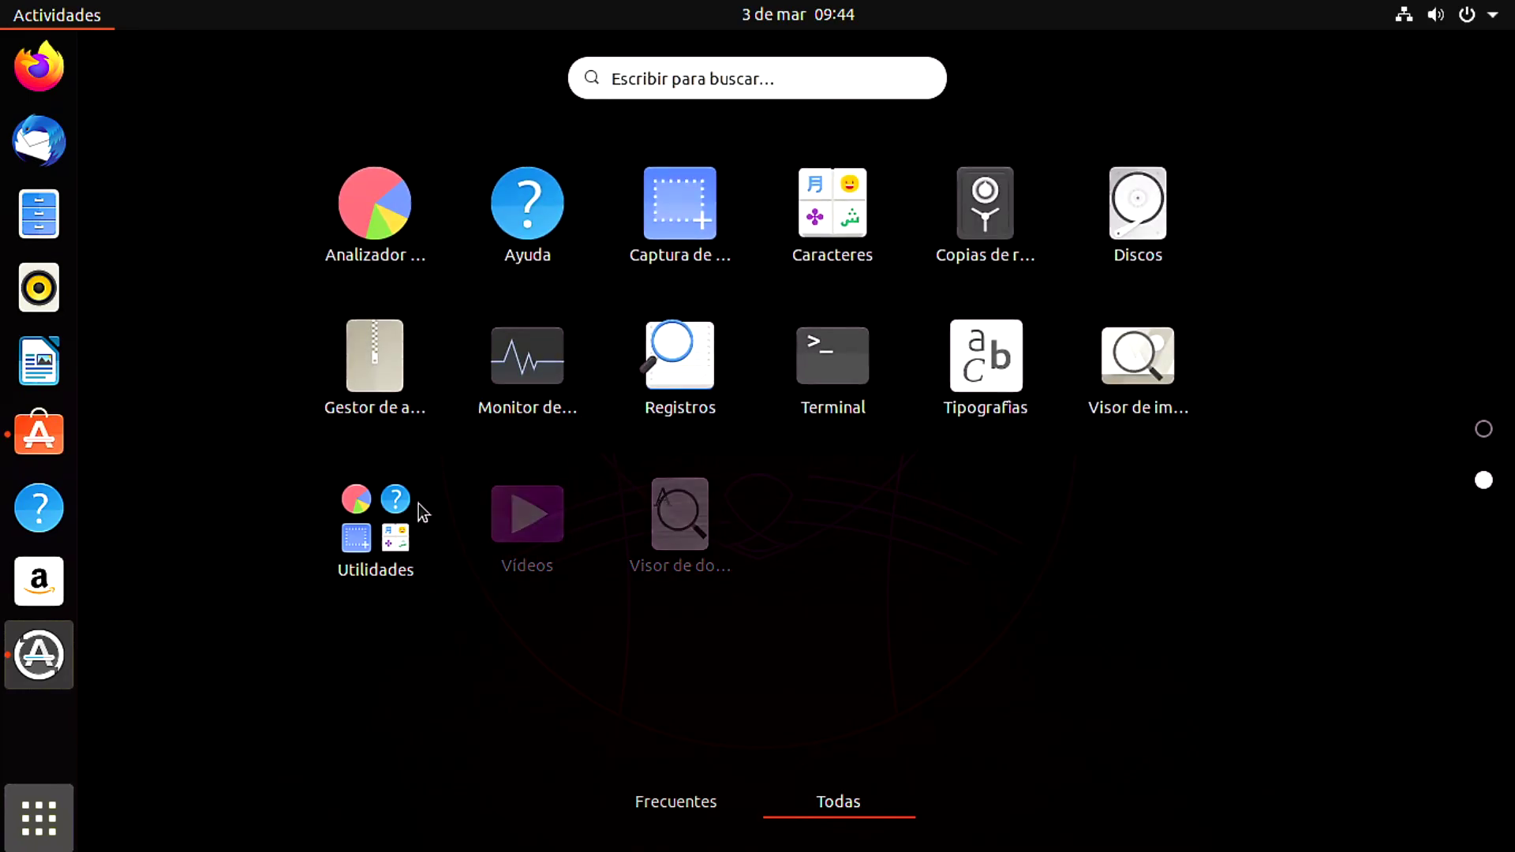
click(517, 370)
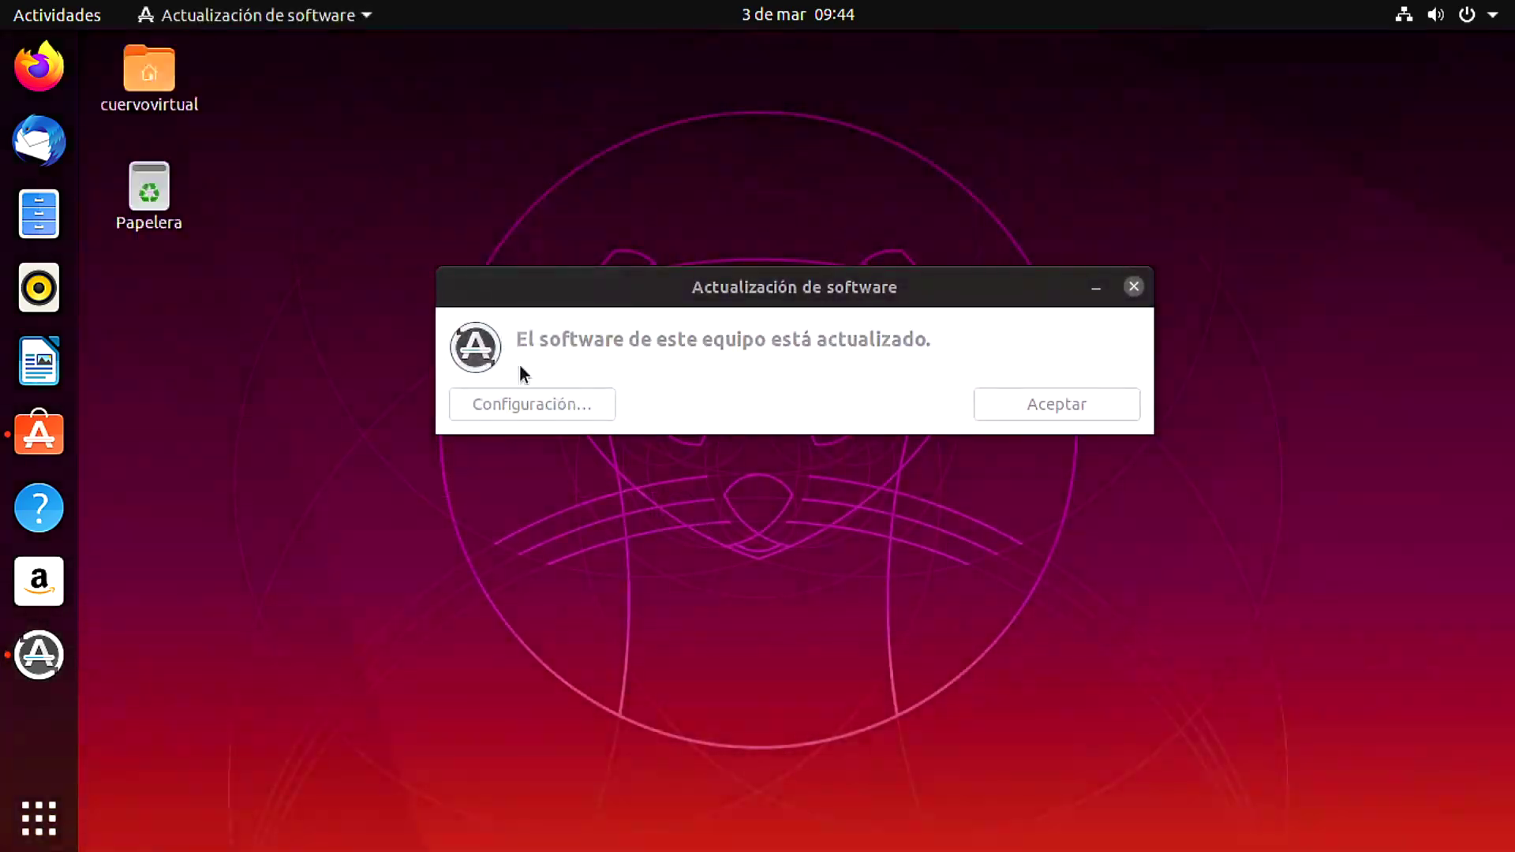
drag(319, 79, 699, 94)
click(698, 96)
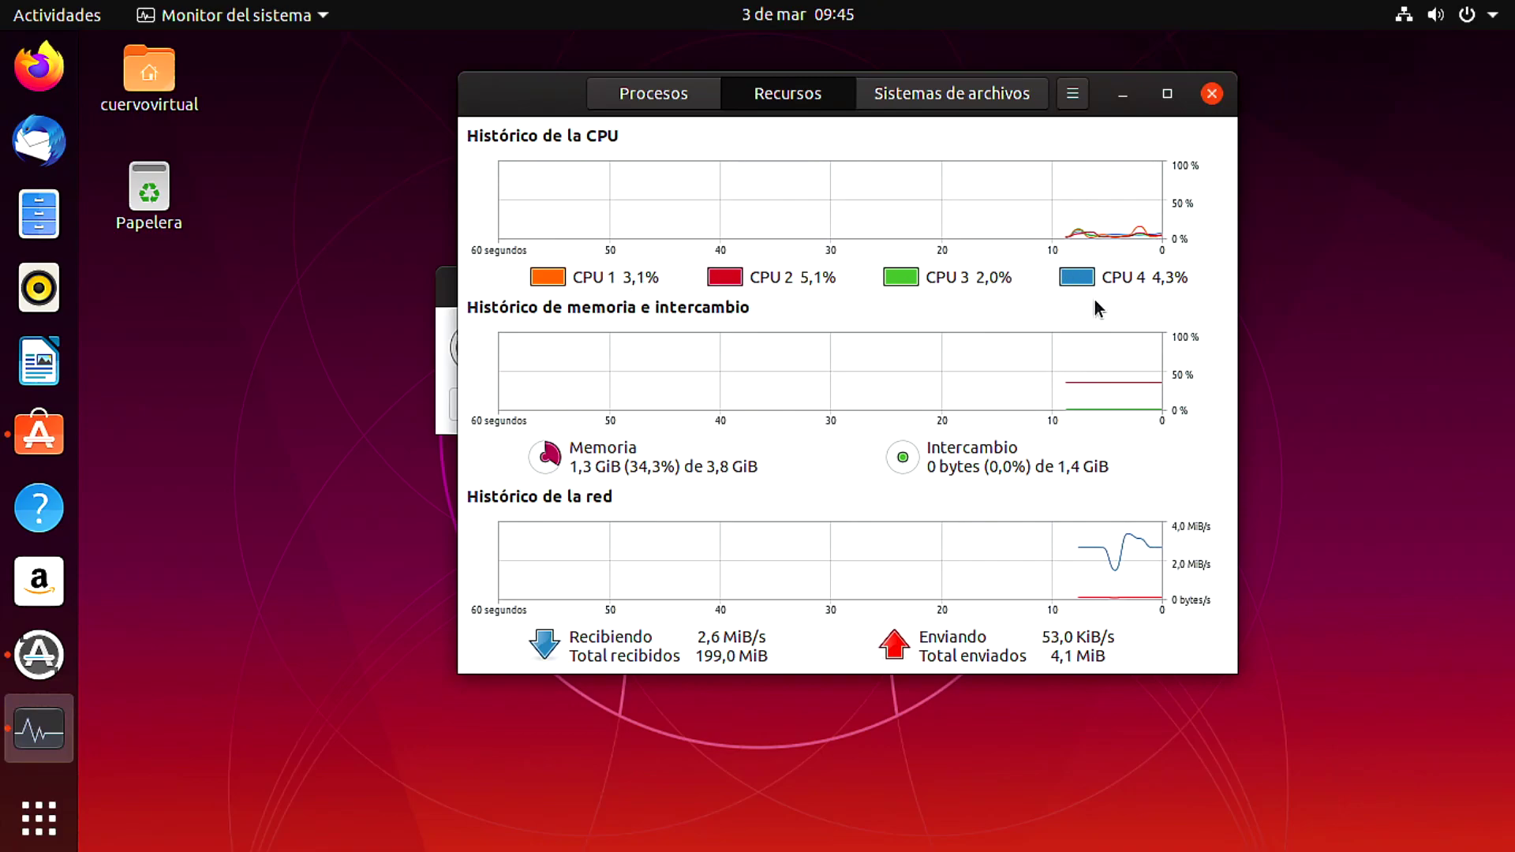
Check the file systems and resource history in the system monitor, then close it and dismiss the software updater.
click(951, 94)
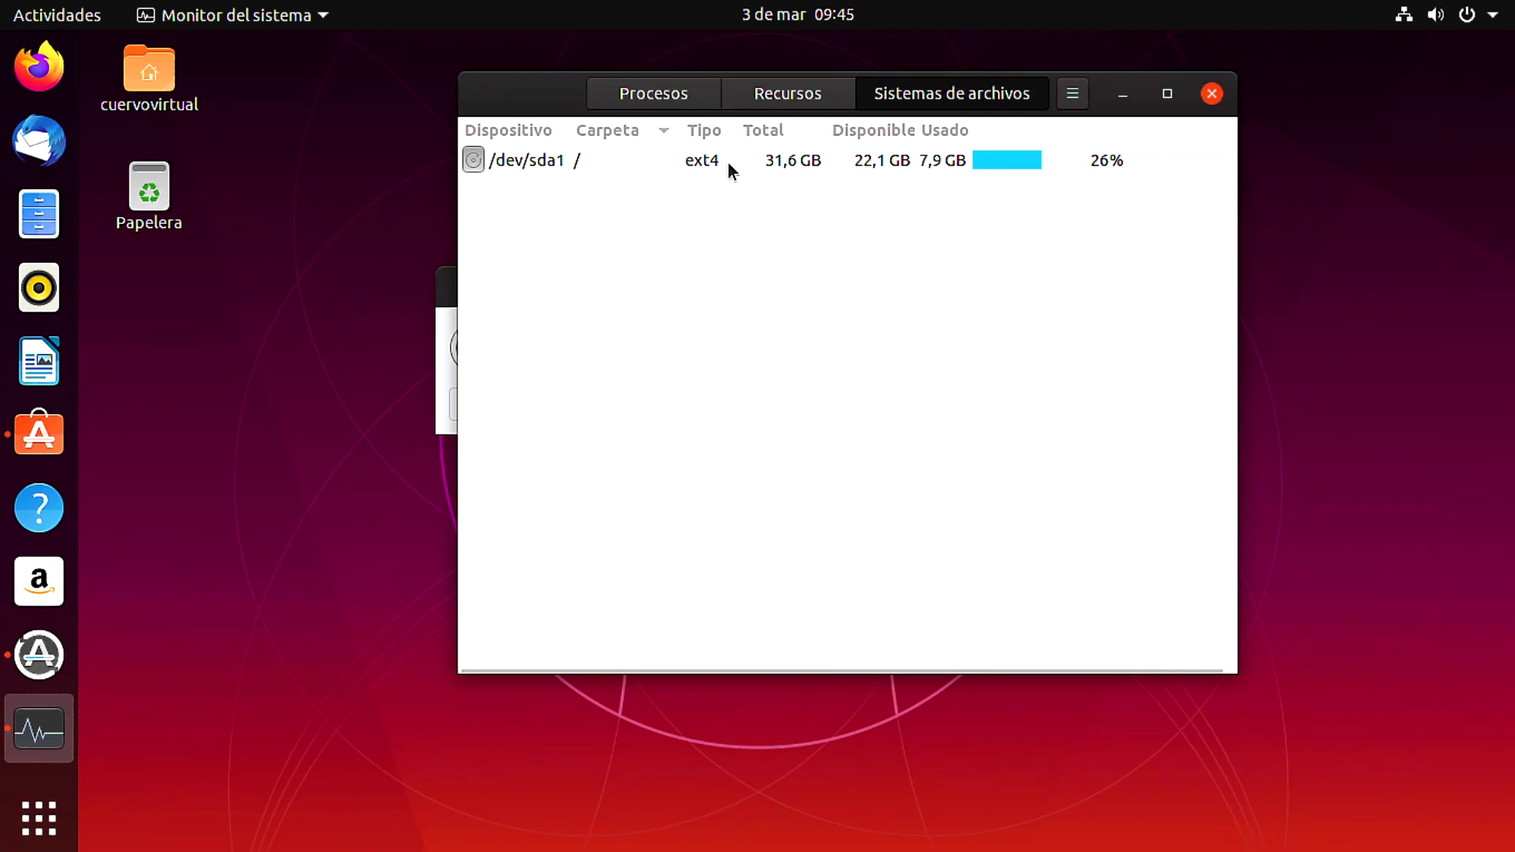
click(657, 101)
click(726, 101)
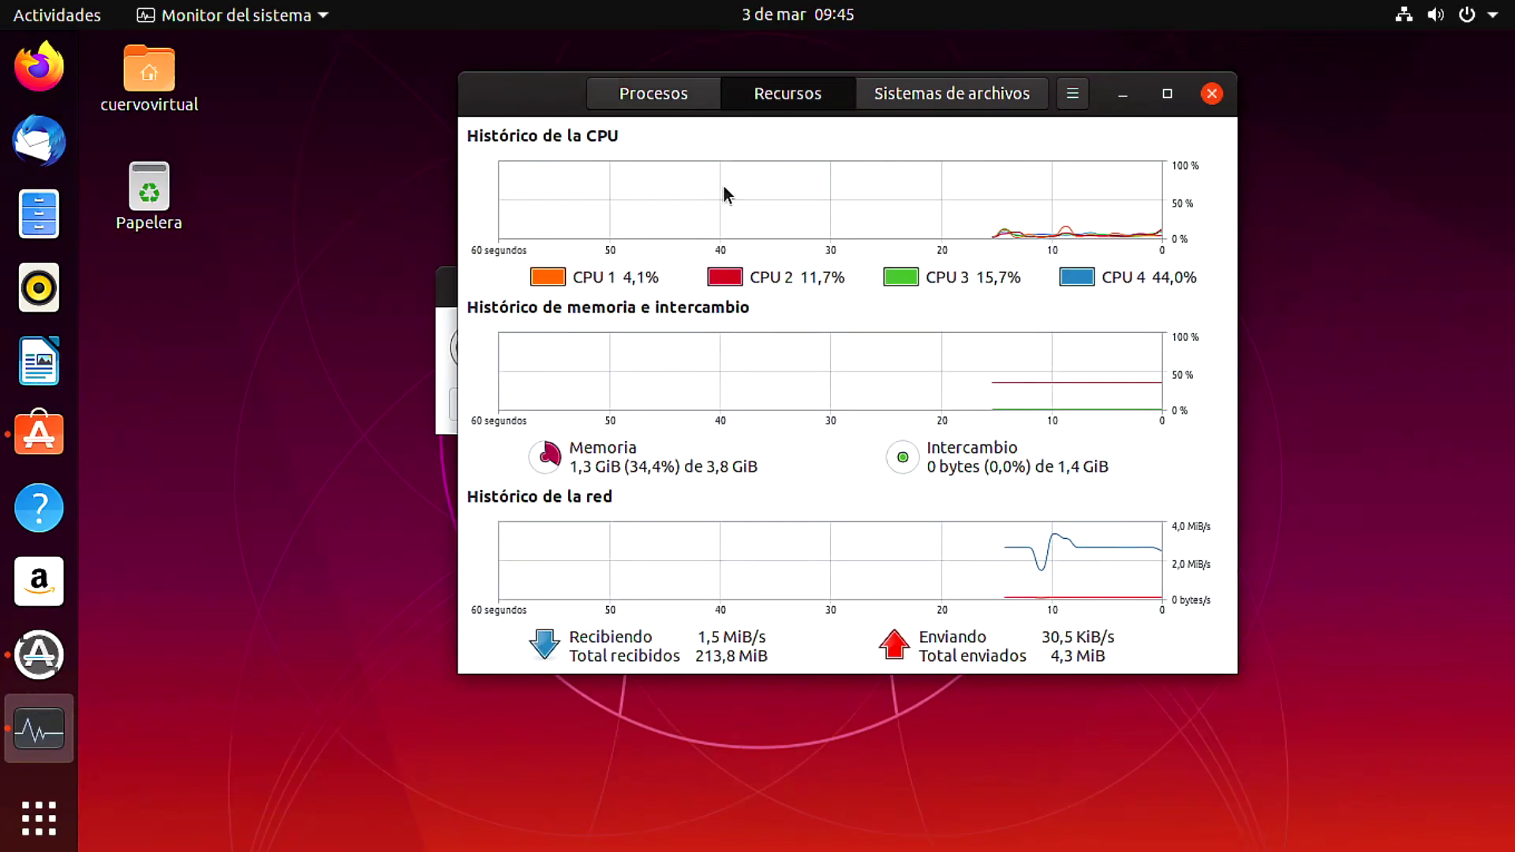
drag(604, 110, 645, 154)
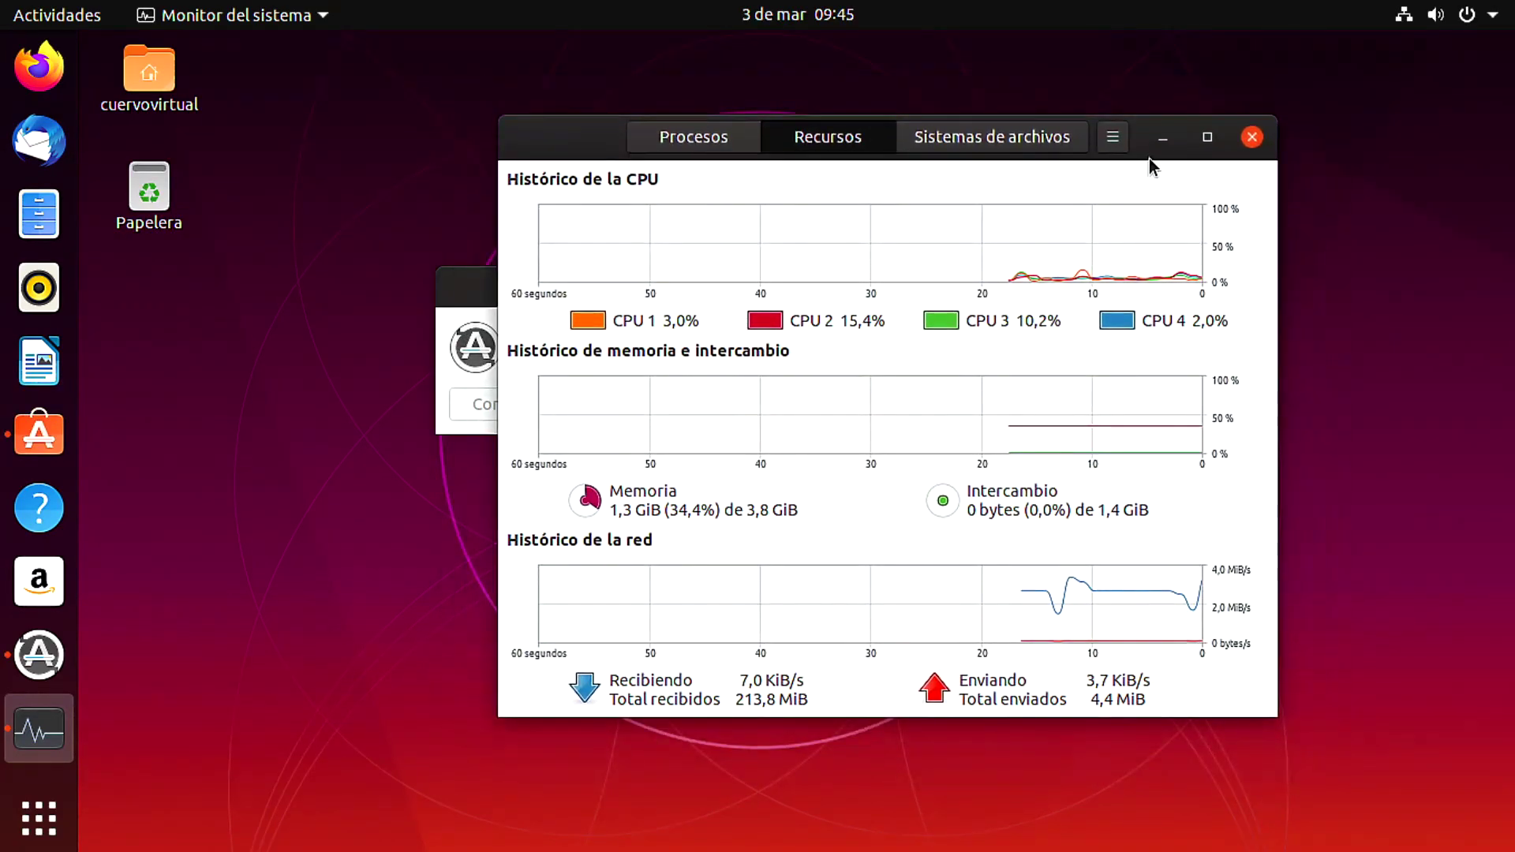
click(1250, 138)
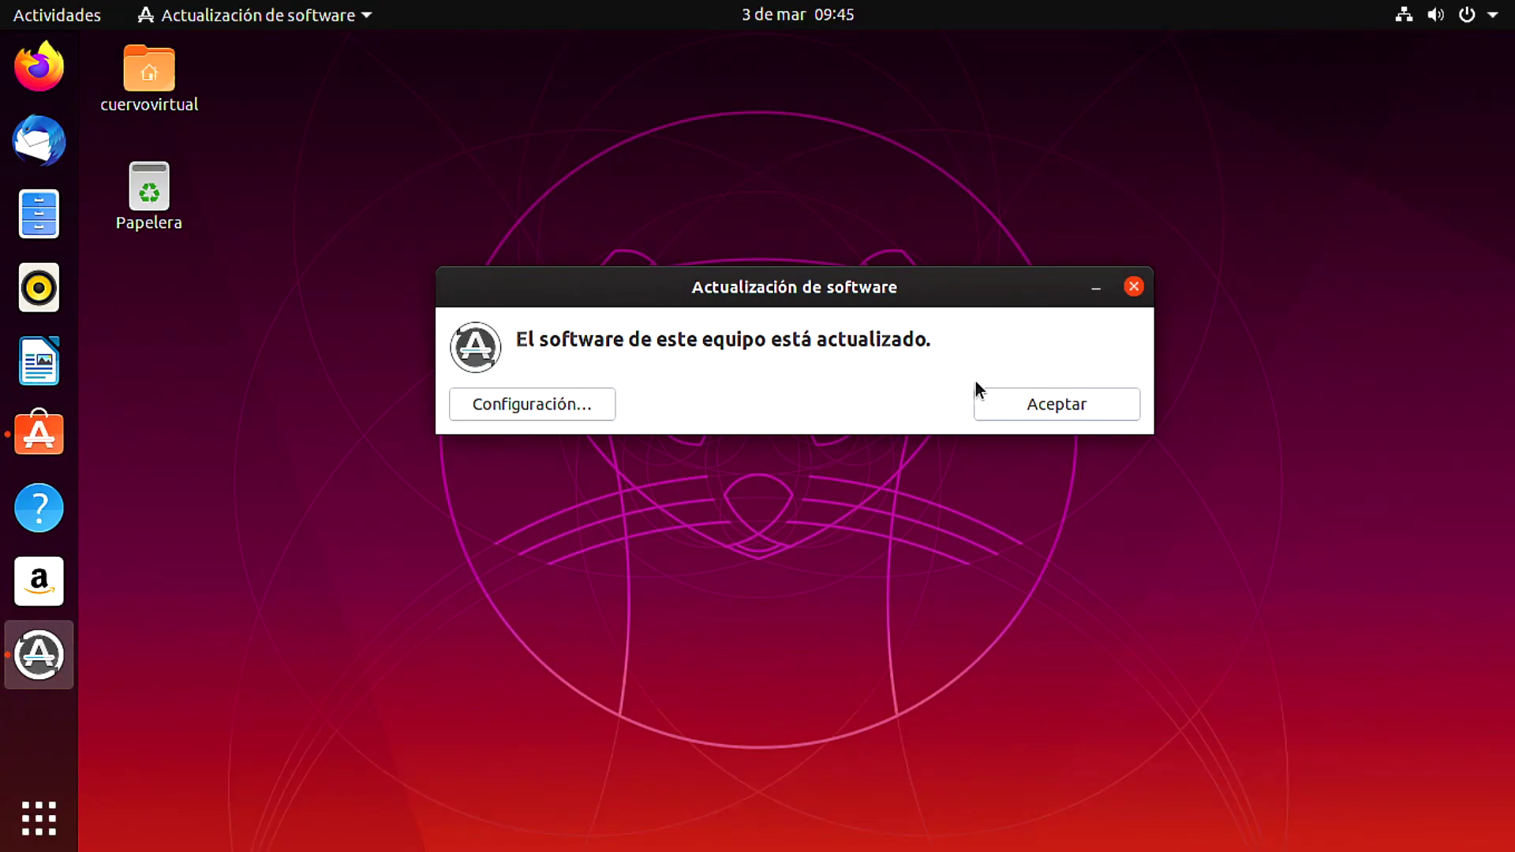
click(1047, 406)
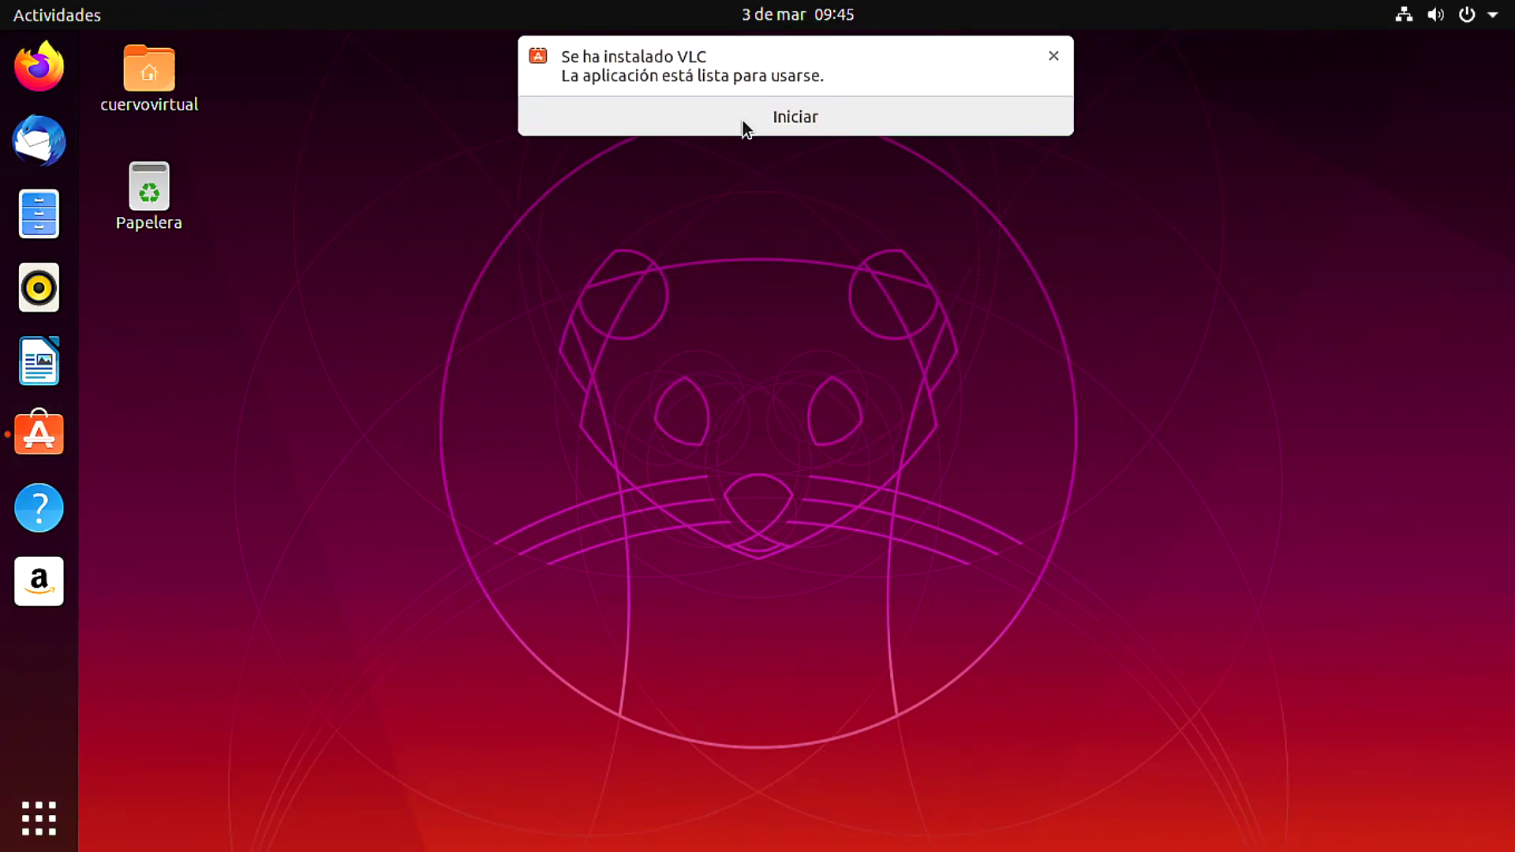
Launch the newly installed VLC, accept its privacy and network policies with metadata access allowed, and maximize its window.
click(745, 123)
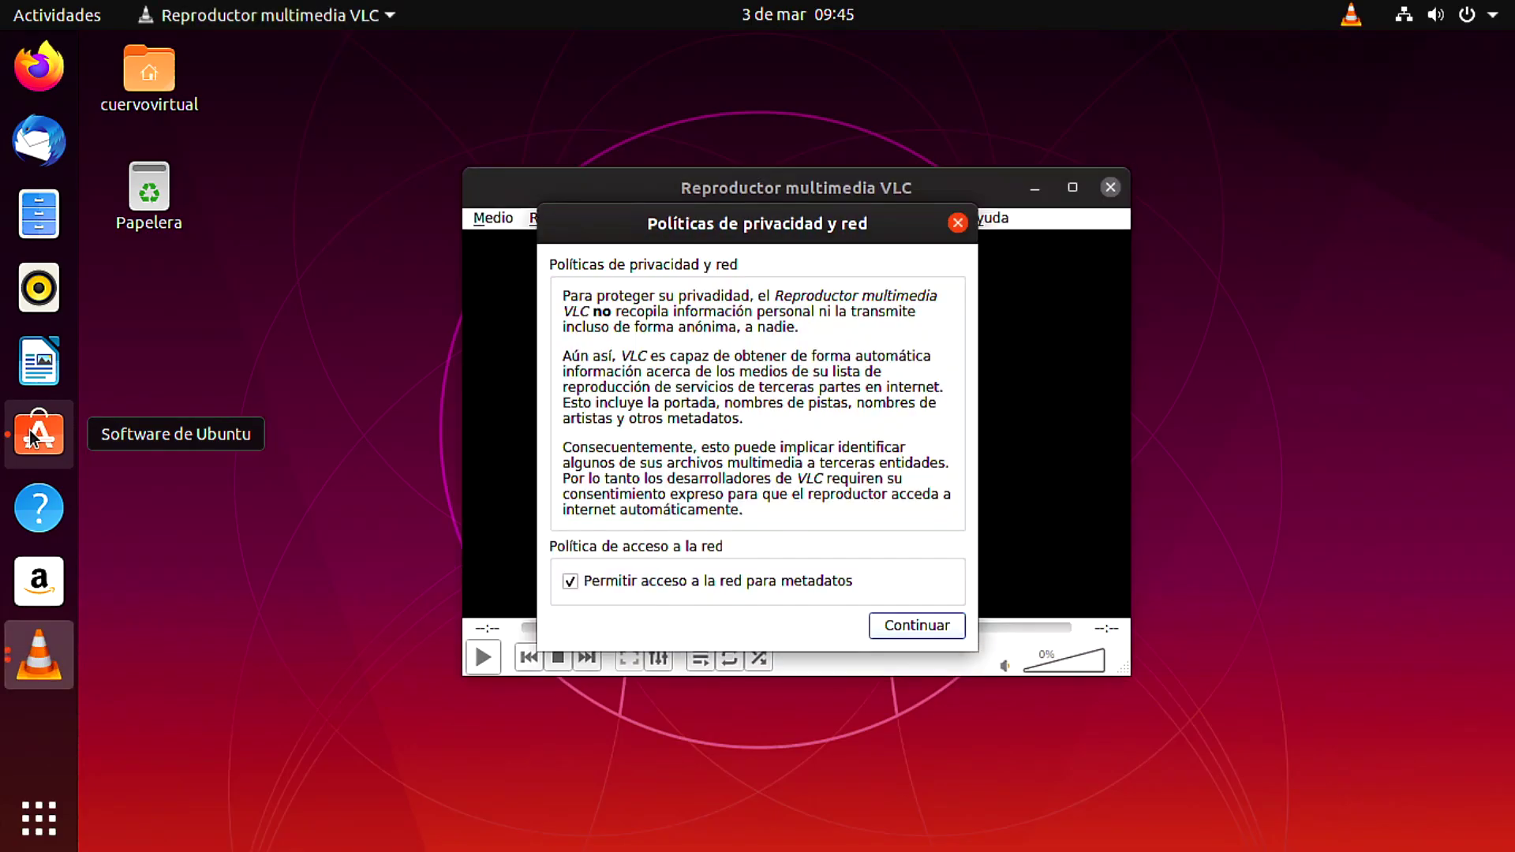
click(889, 629)
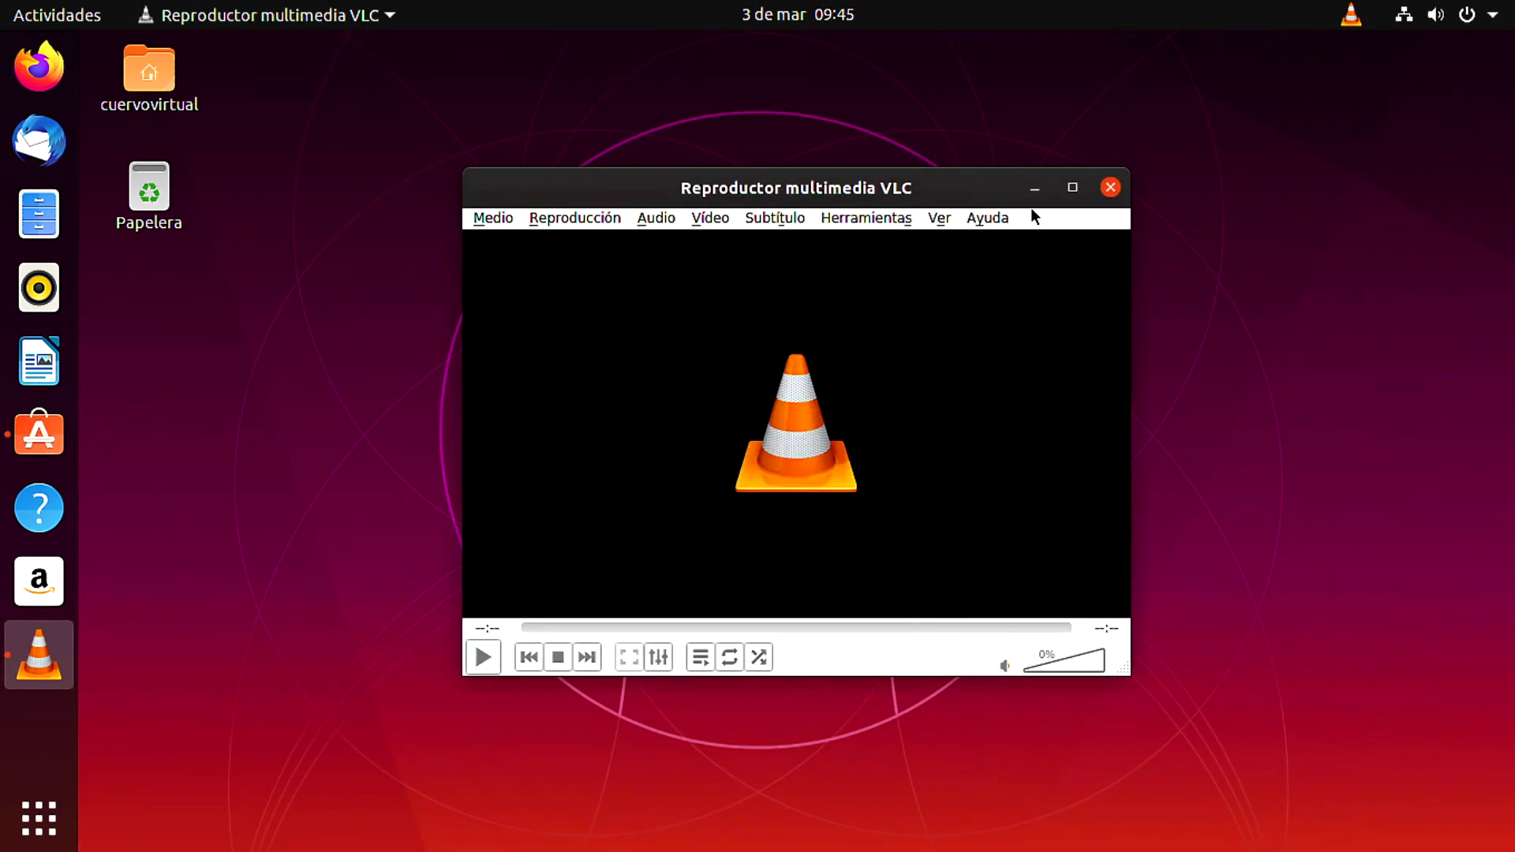
click(1070, 191)
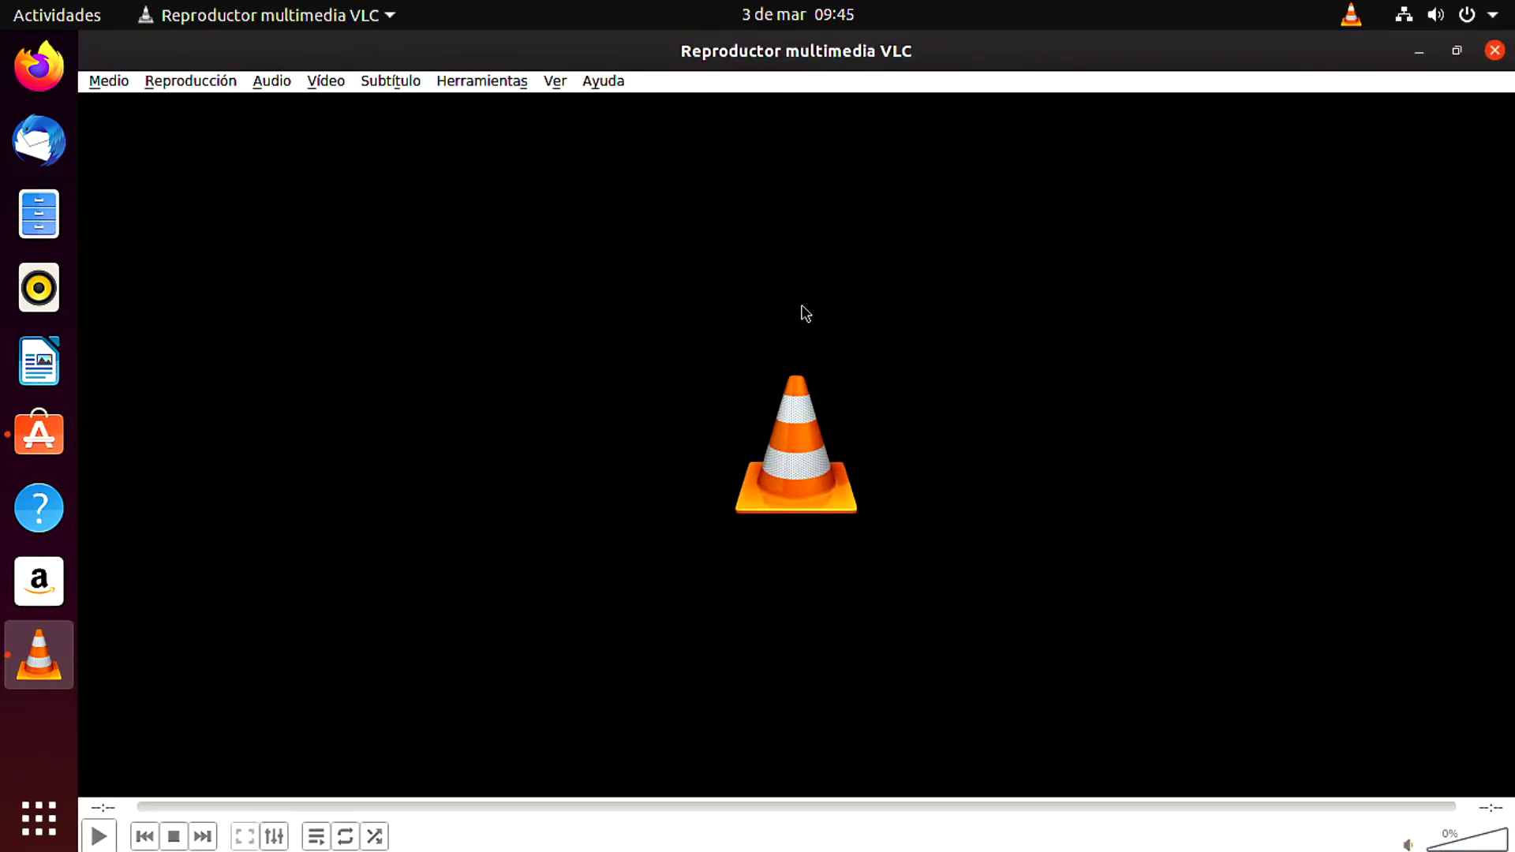
View VLC's About information and close the player.
click(594, 82)
click(613, 129)
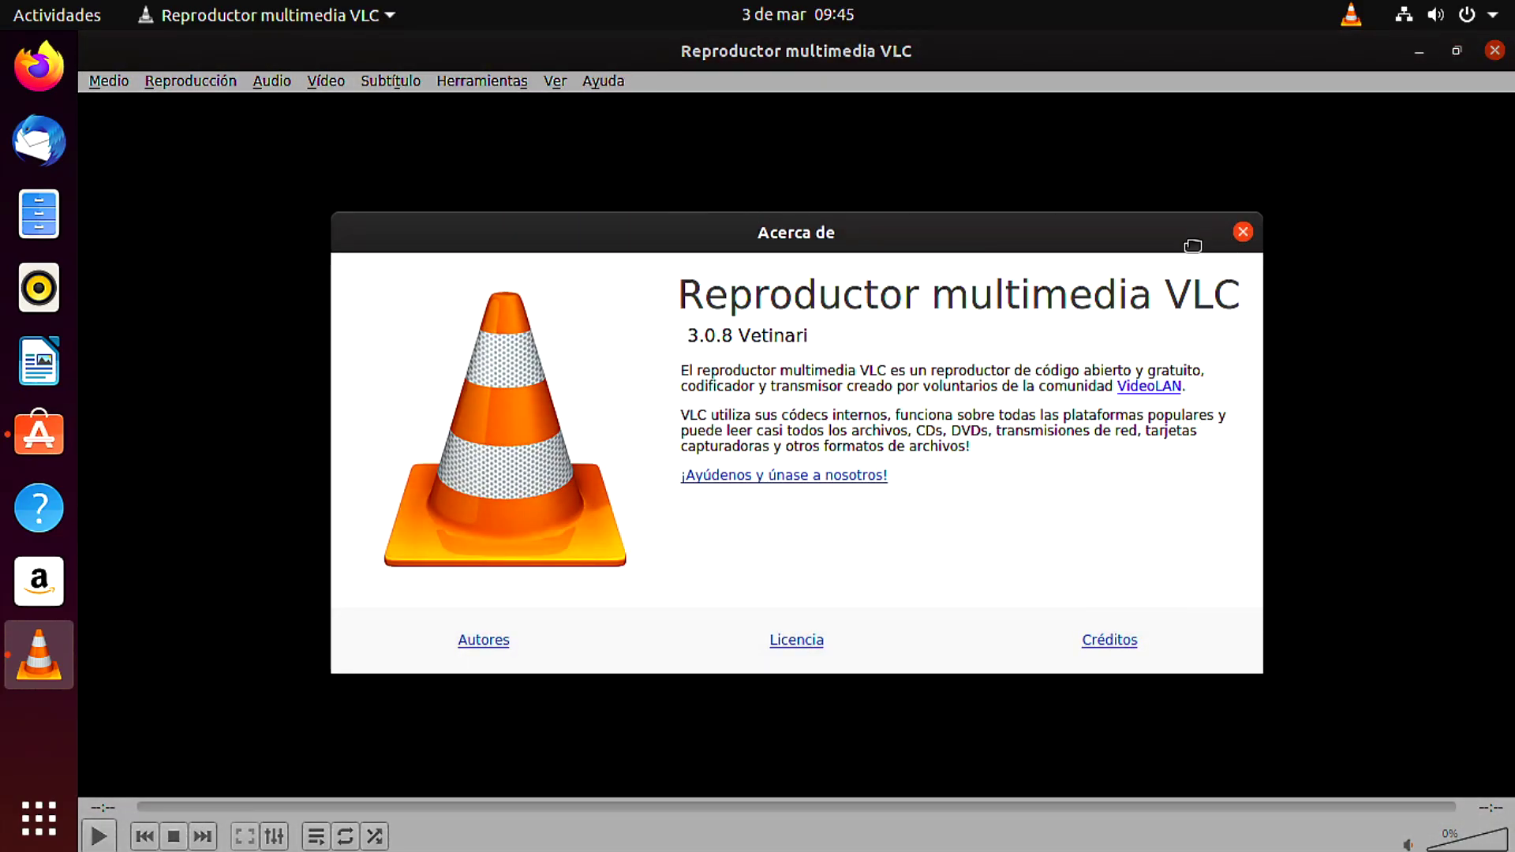
click(1244, 231)
click(1494, 51)
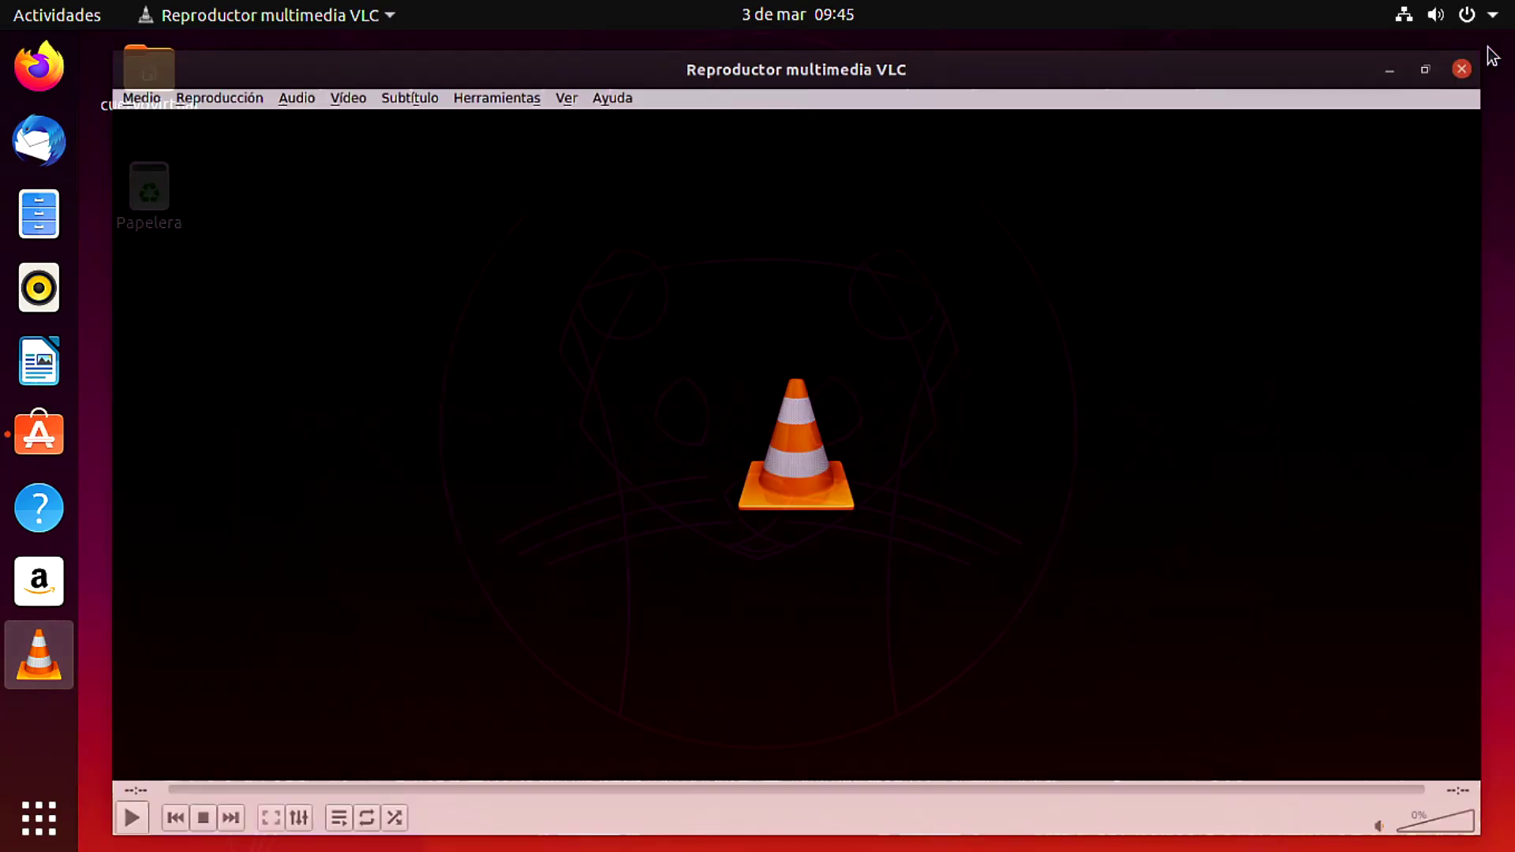
Open the system settings from the full application list and view the Bluetooth section.
click(51, 797)
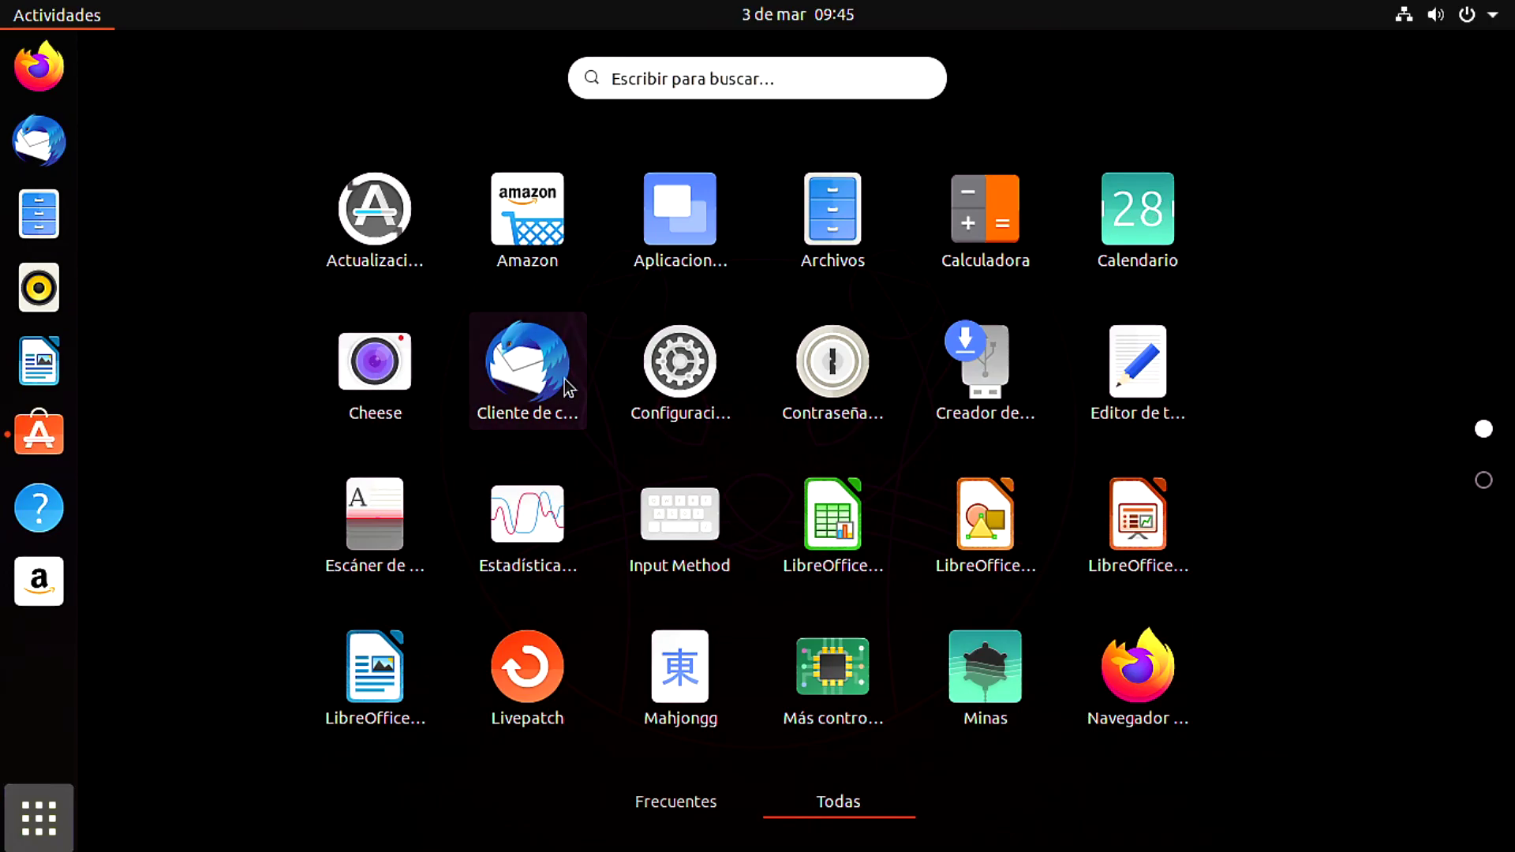
click(680, 379)
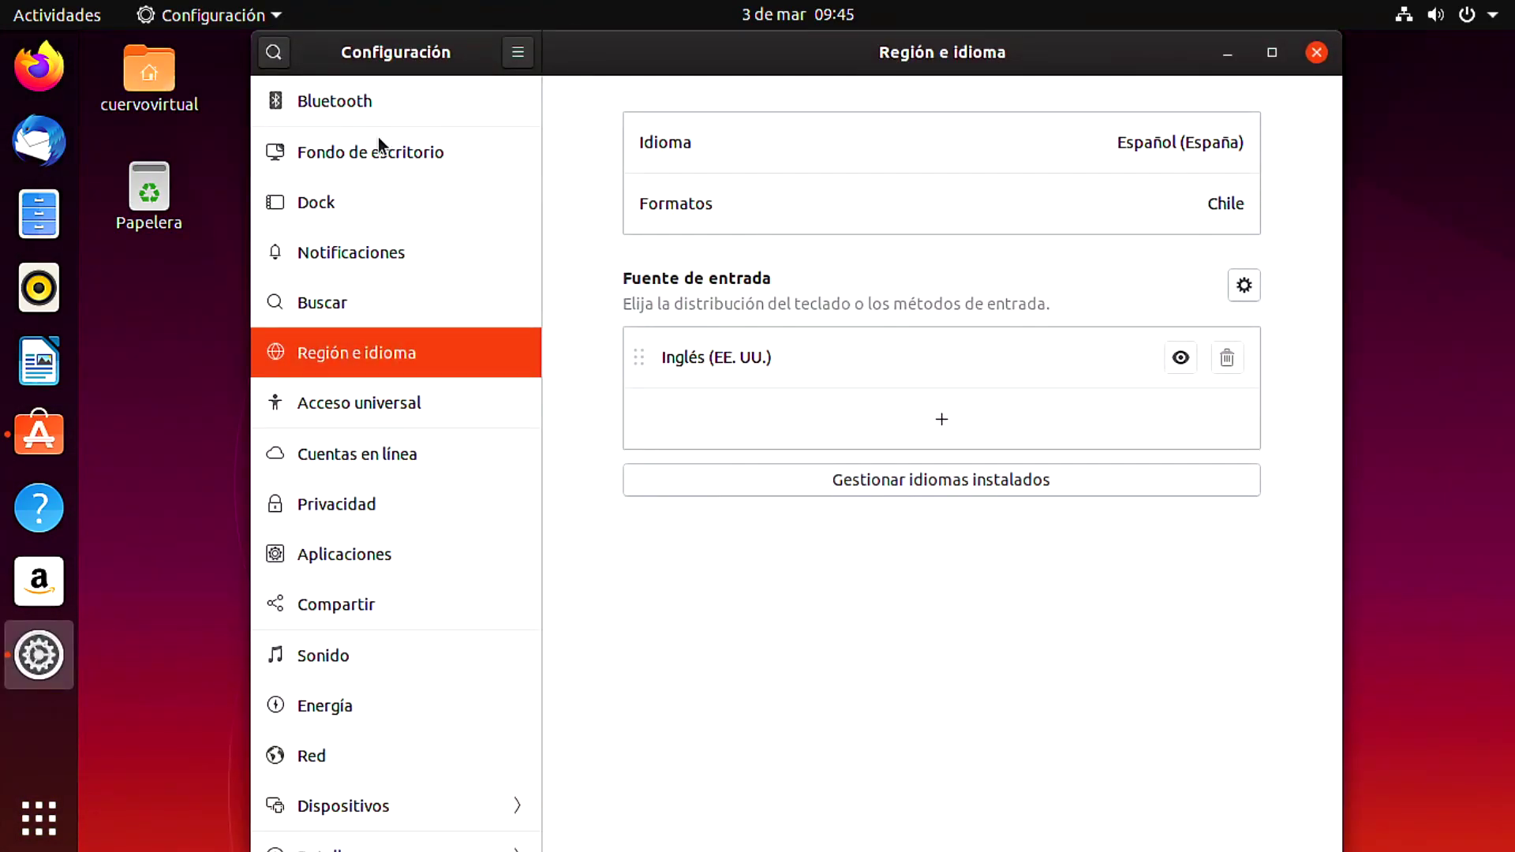
click(417, 99)
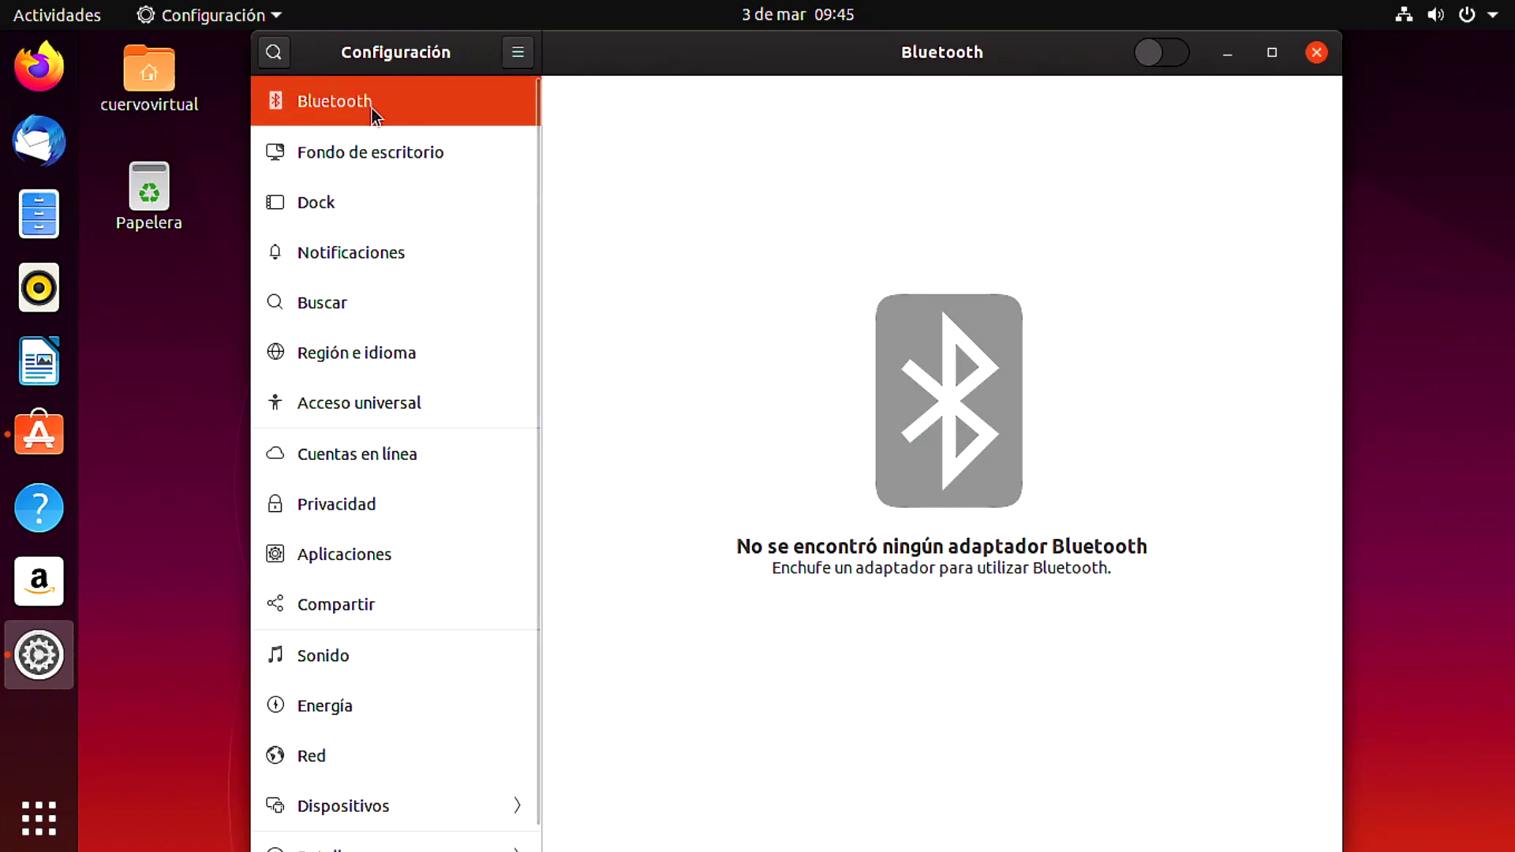
Set the static image of the red boat on the lake as both desktop background and lock screen.
click(471, 162)
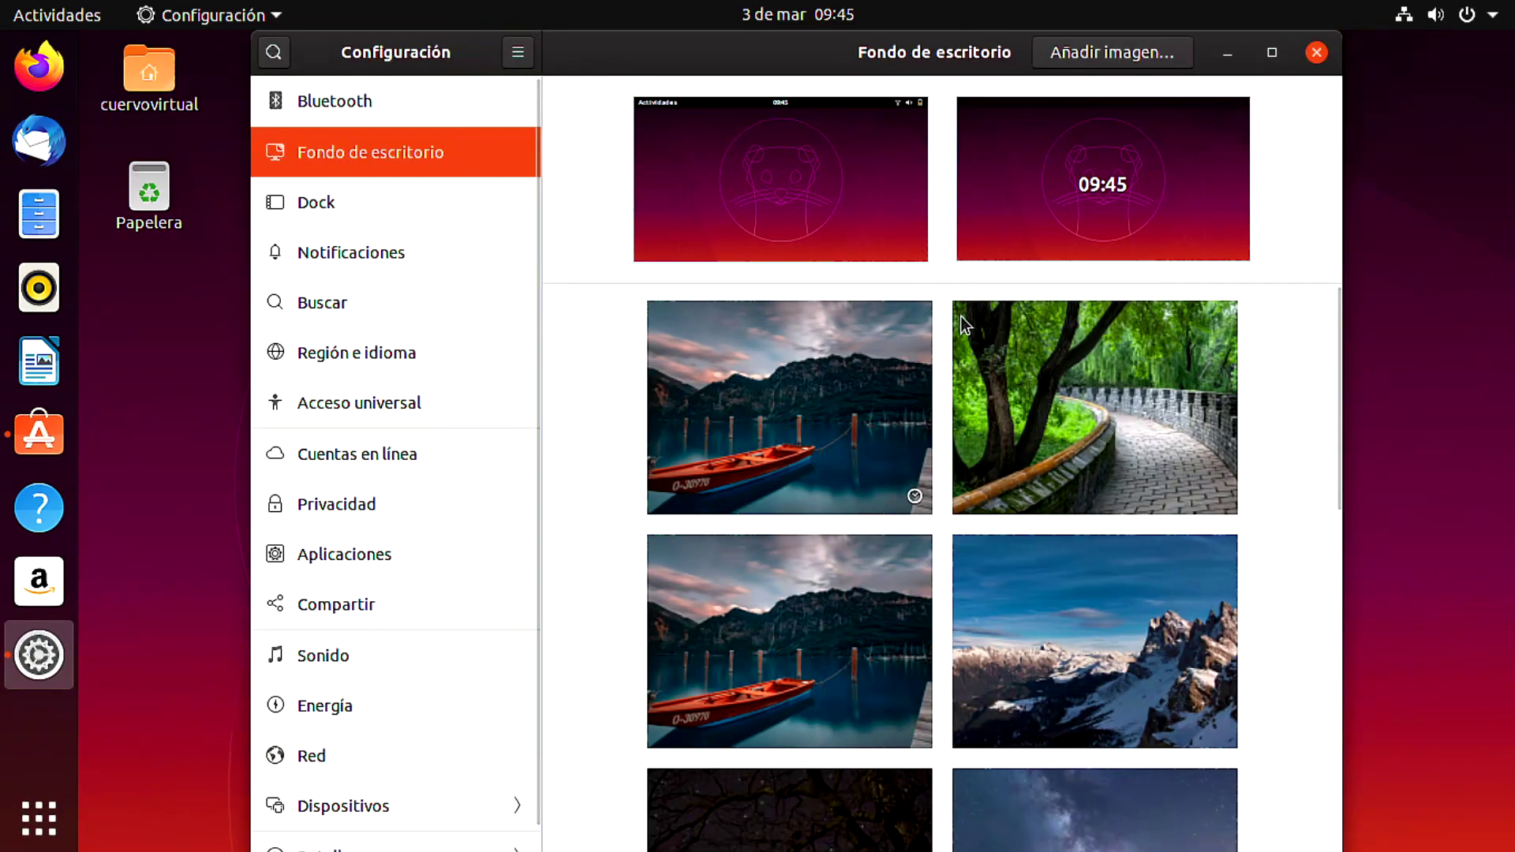
scroll(987, 406, down, 1)
click(767, 551)
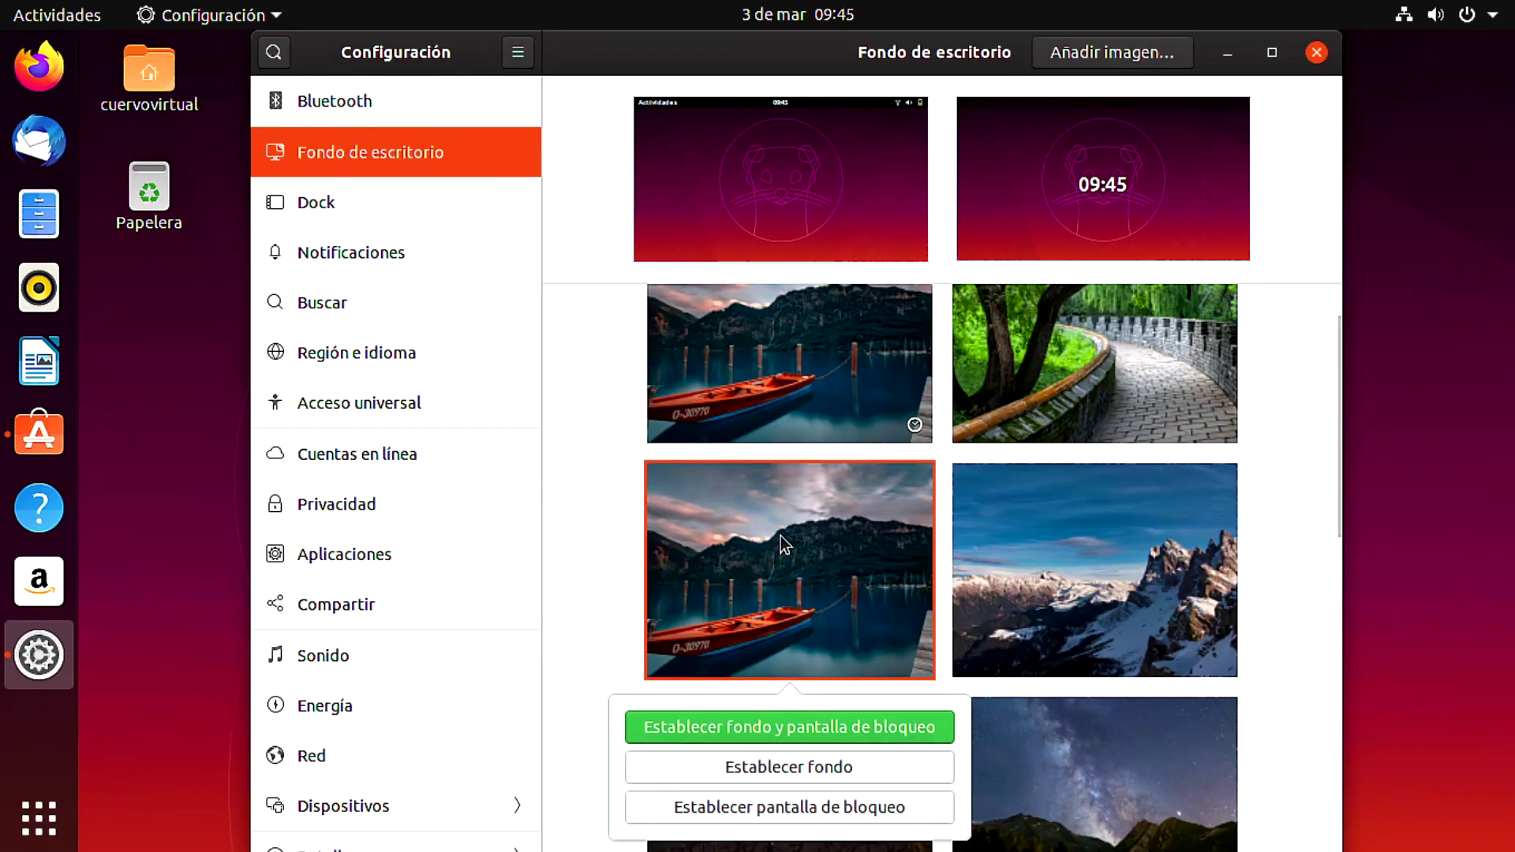
click(859, 730)
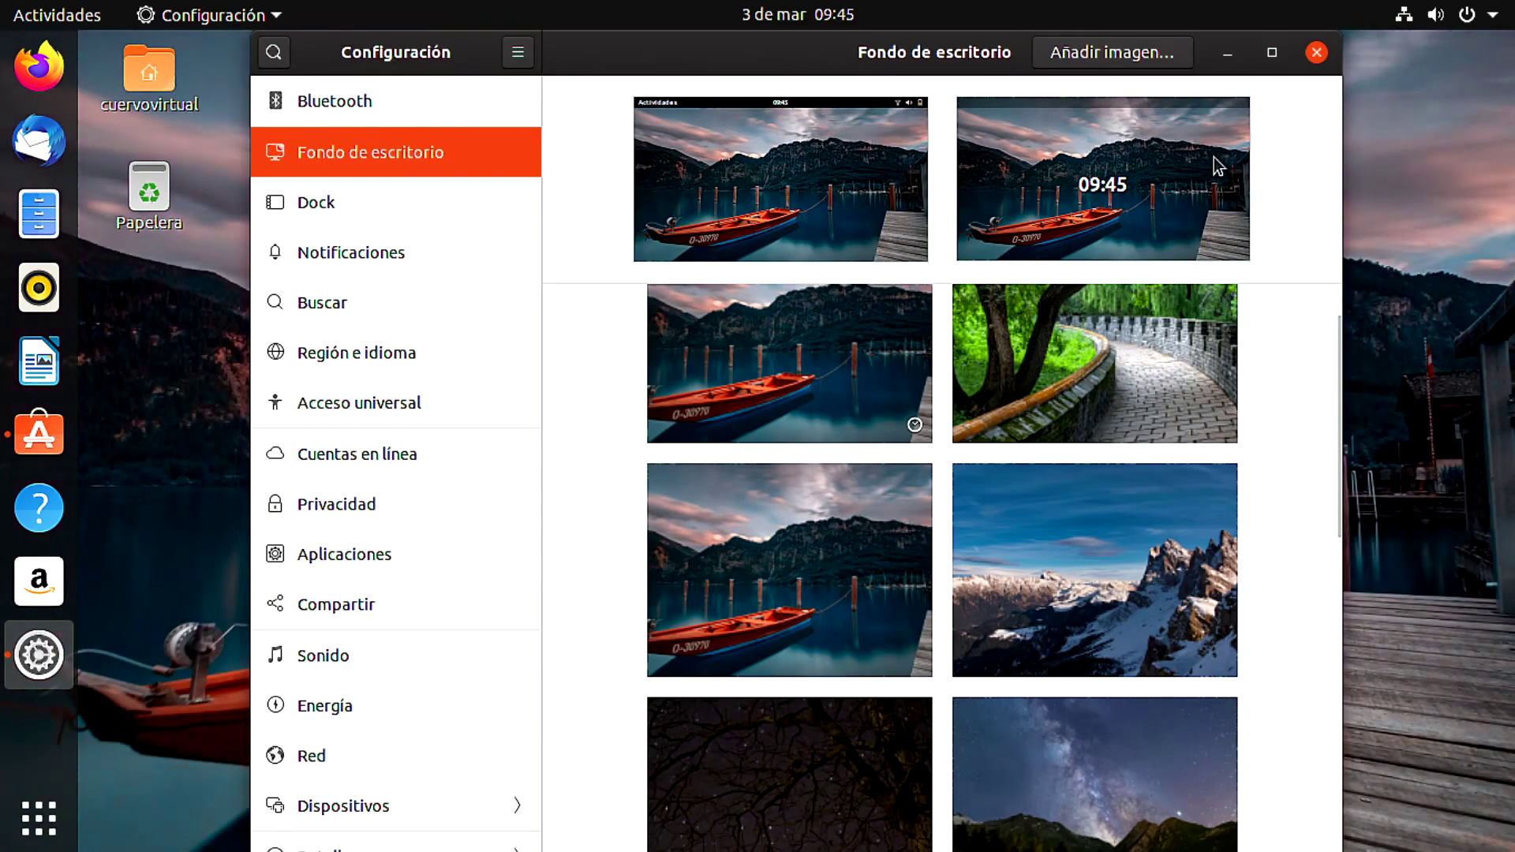
Minimize the settings to view the new wallpaper on the desktop, restore them and browse the other available background images.
click(1228, 53)
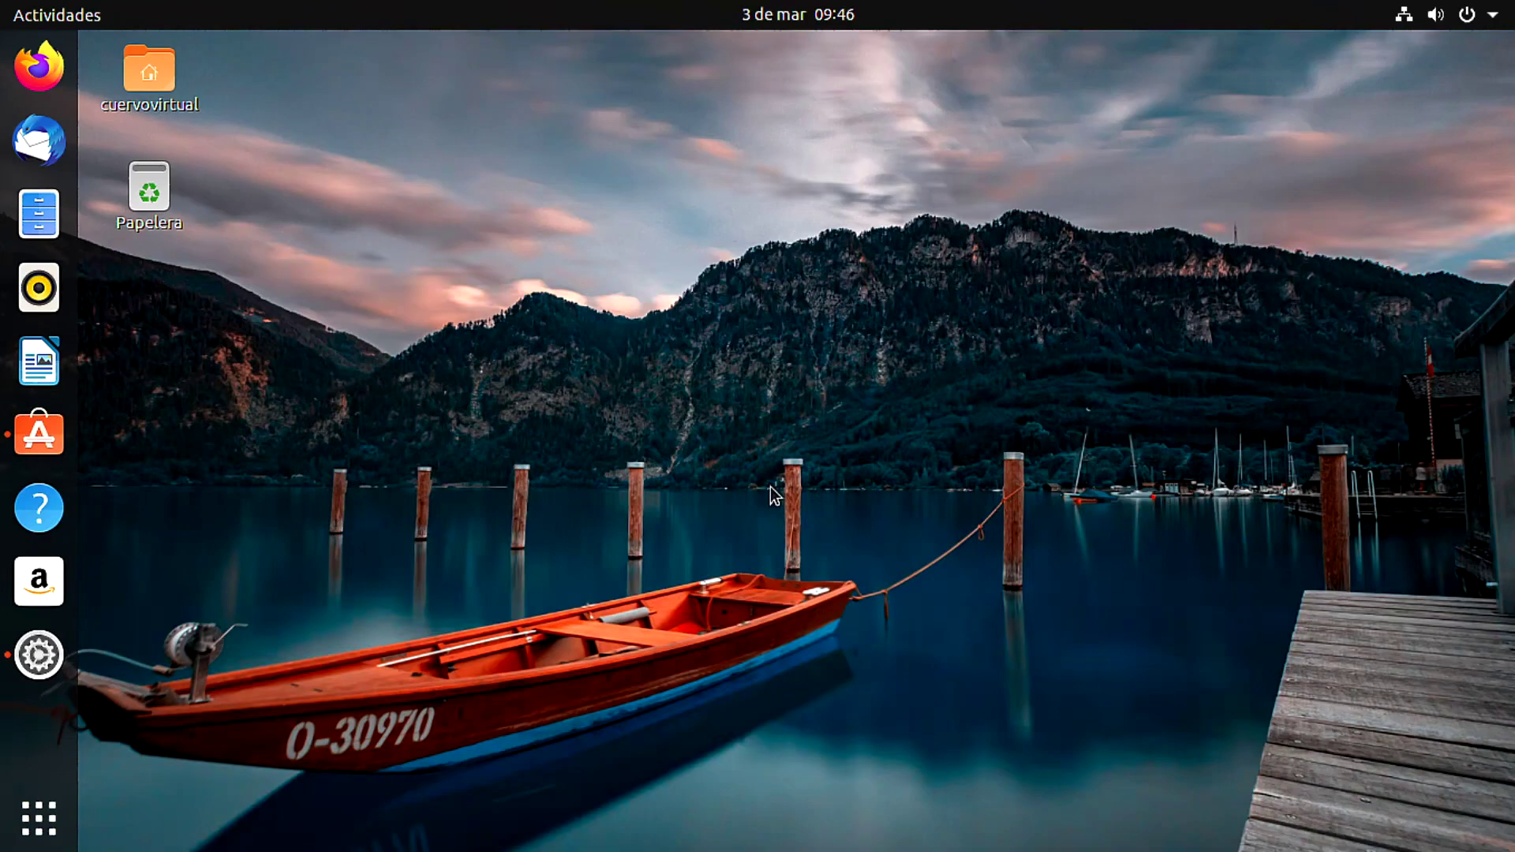
click(39, 655)
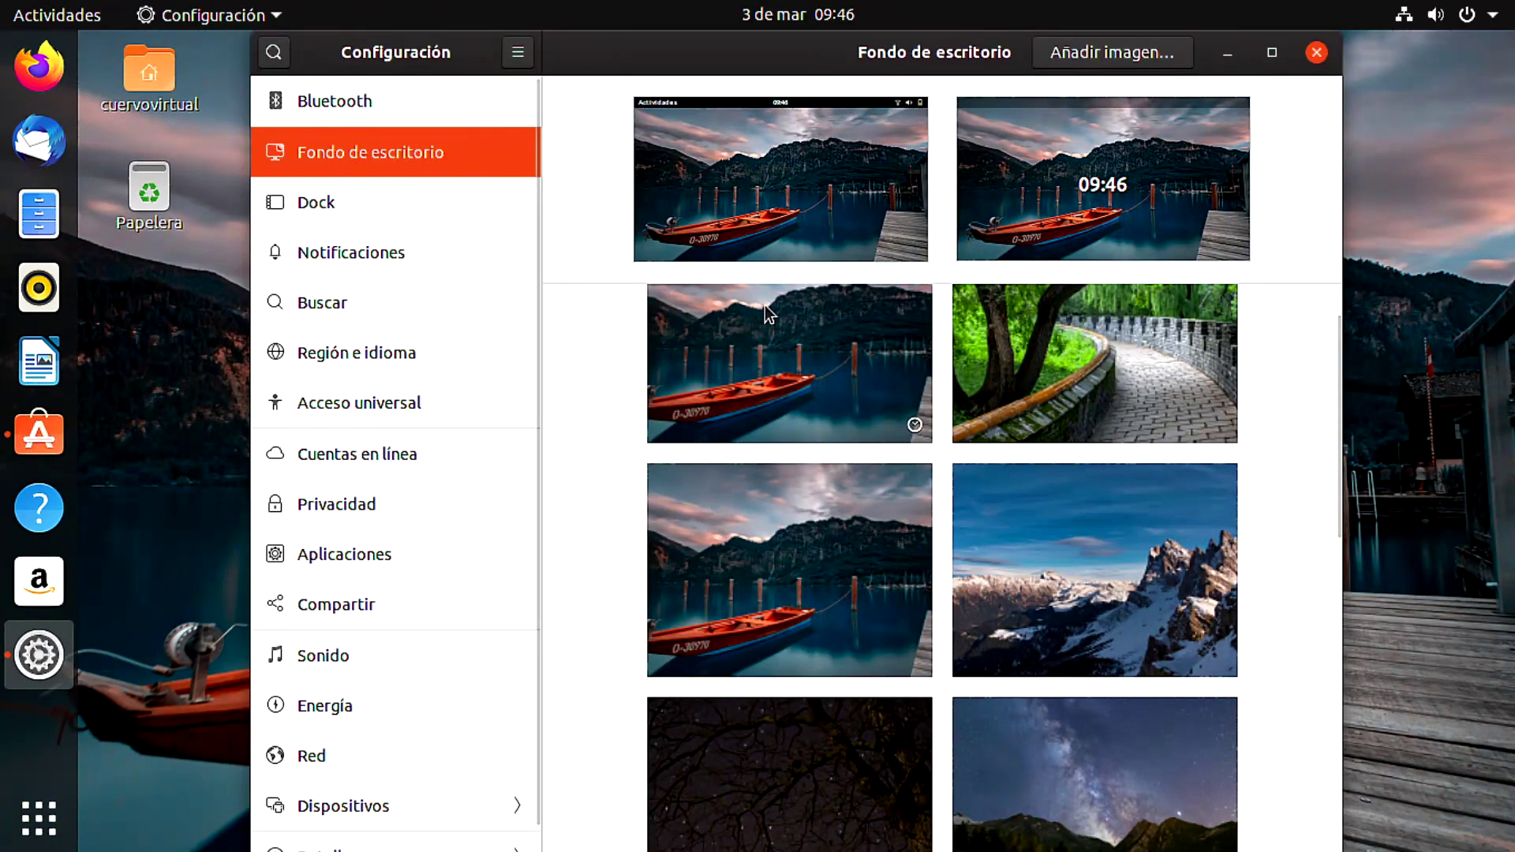
scroll(1027, 576, down, 10)
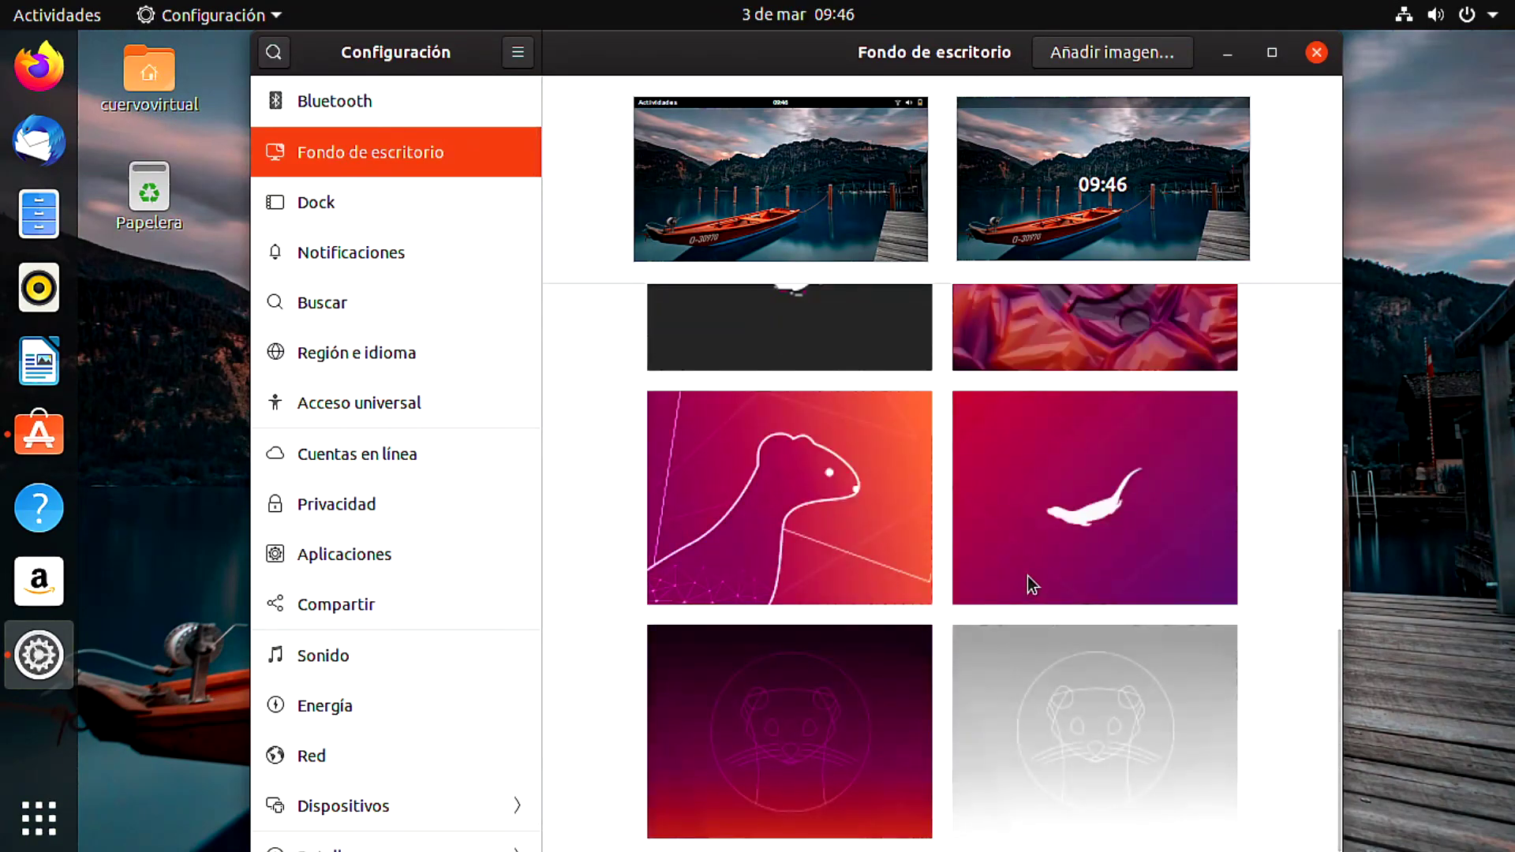
scroll(937, 629, up, 3)
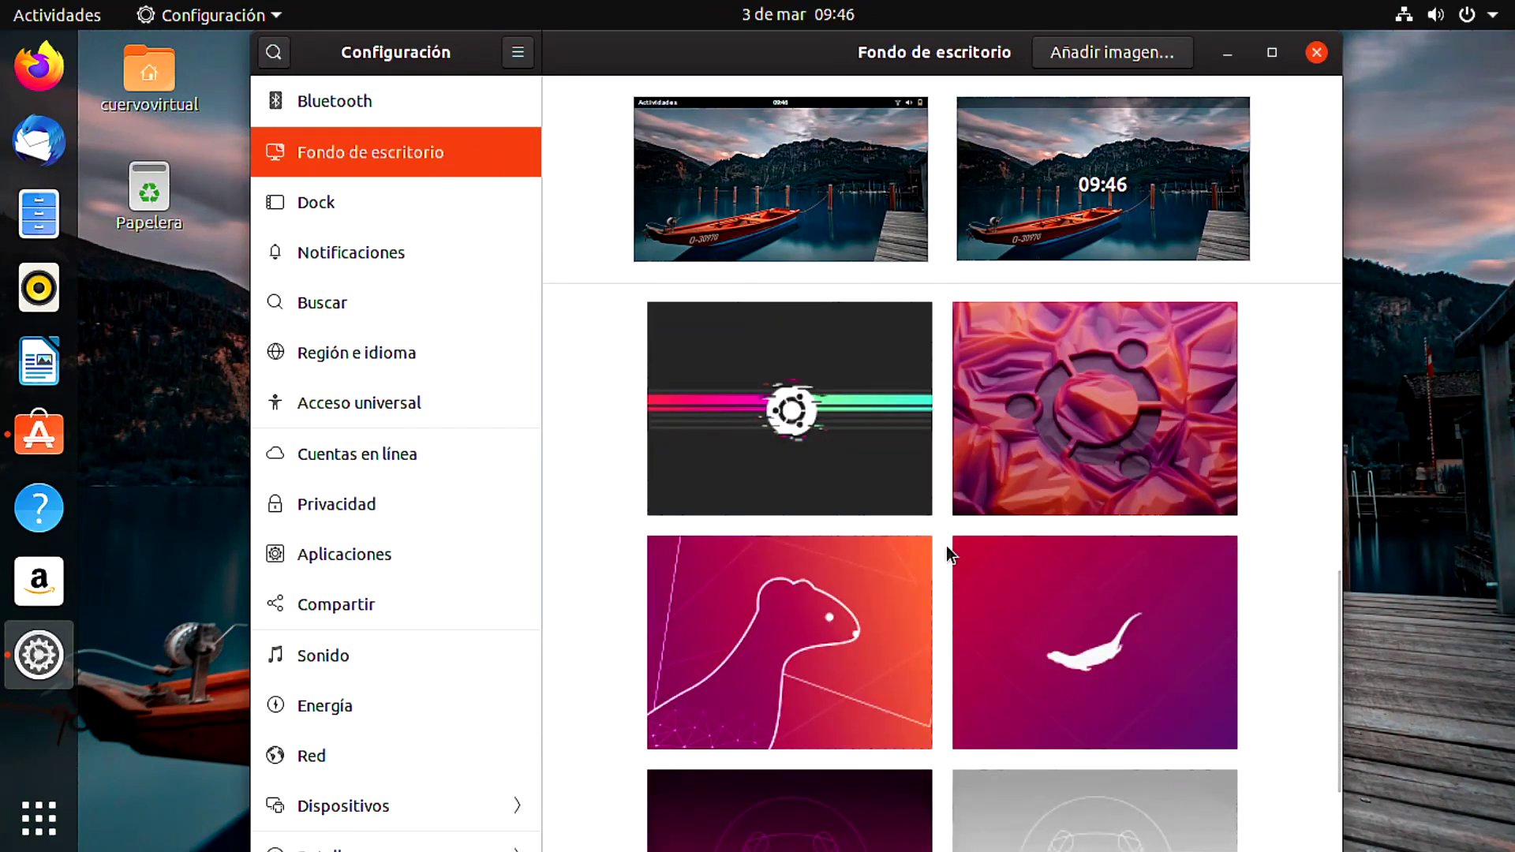
scroll(943, 553, up, 9)
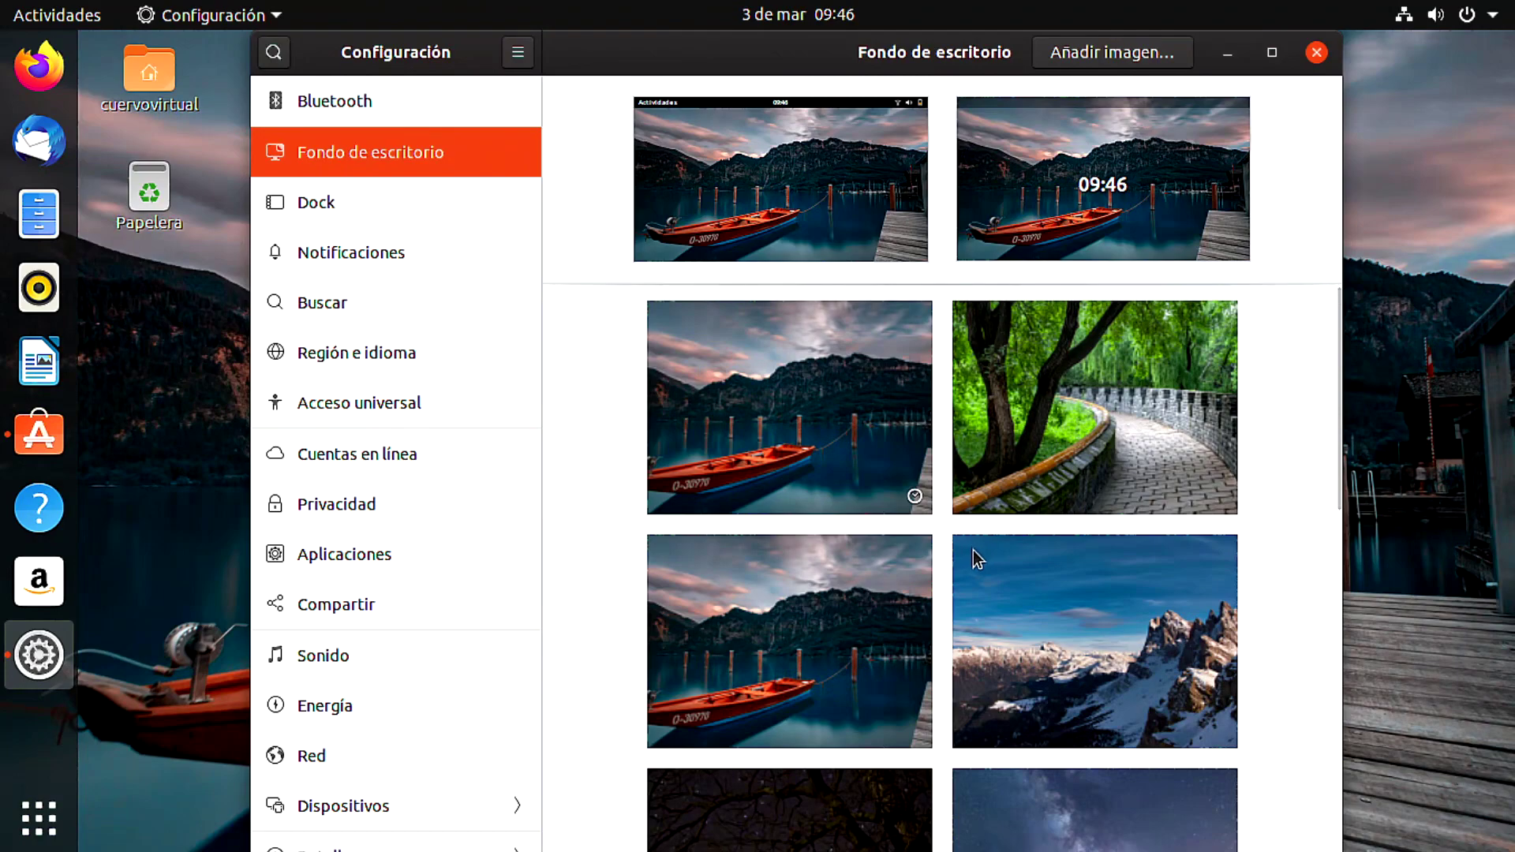
Set the dock's icon size to 42.
click(362, 200)
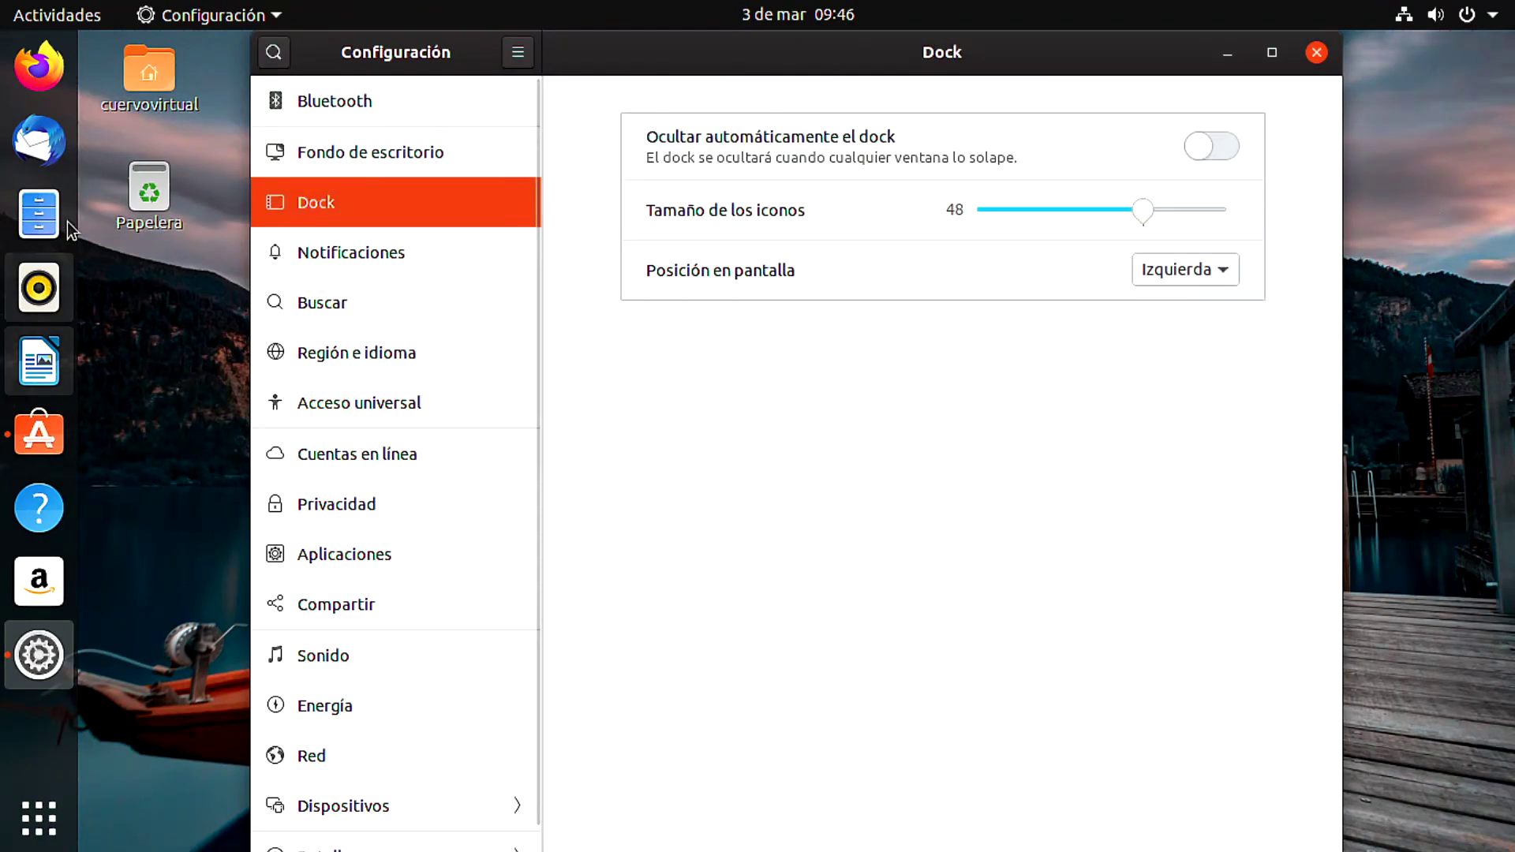
drag(1139, 213, 1104, 216)
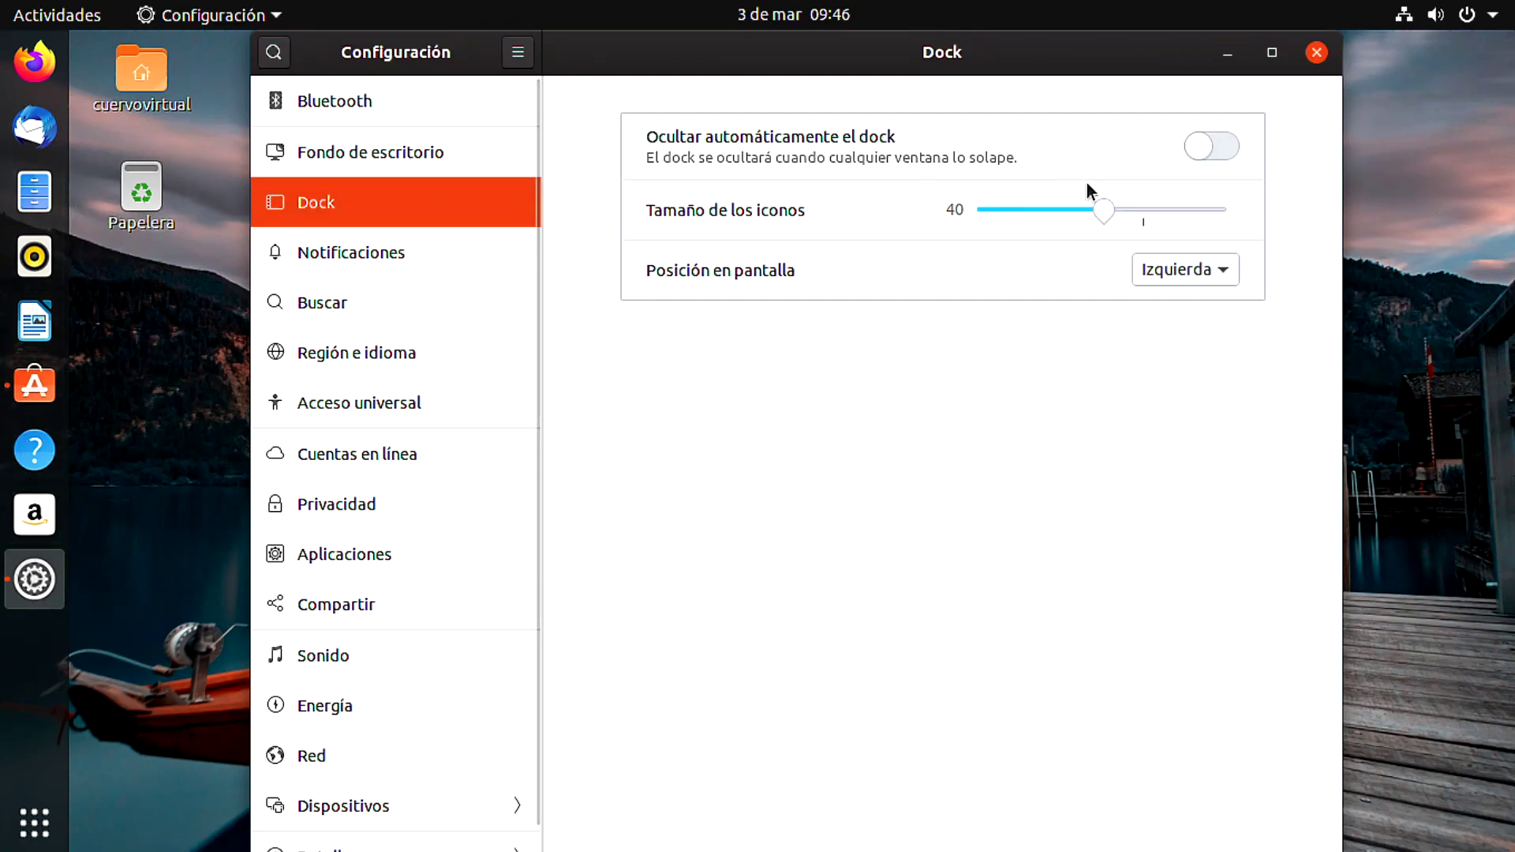
drag(1115, 214, 1117, 213)
Try the Derecha screen position for the dock and settle on Abajo.
click(1188, 269)
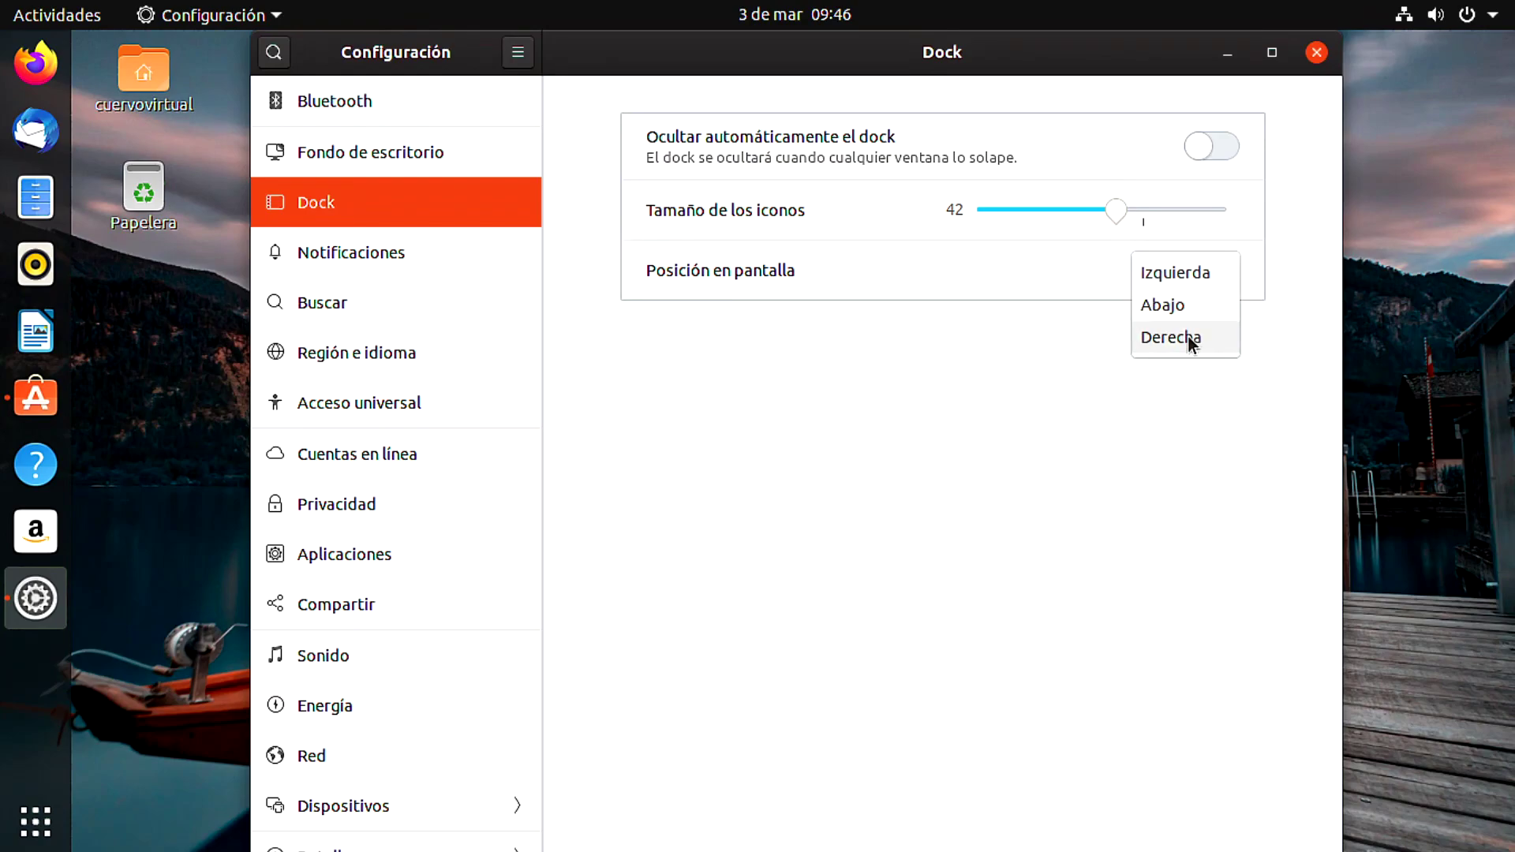
click(1188, 336)
click(1213, 270)
click(1213, 274)
click(1209, 270)
click(1193, 233)
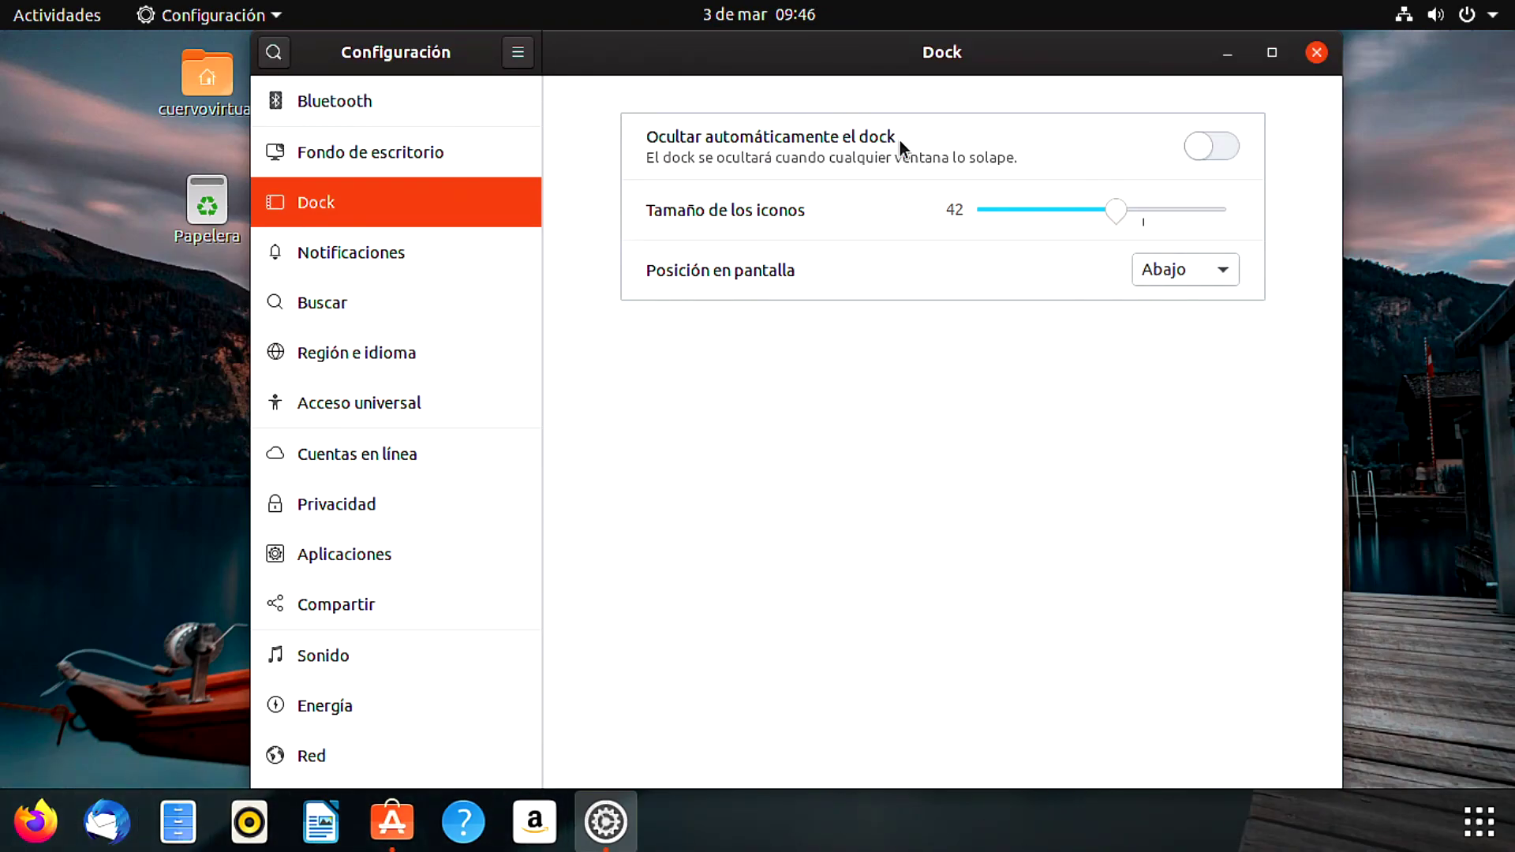
Review the Notificaciones, Buscar, Región e idioma, Acceso universal and Cuentas en línea sections of the settings.
click(452, 248)
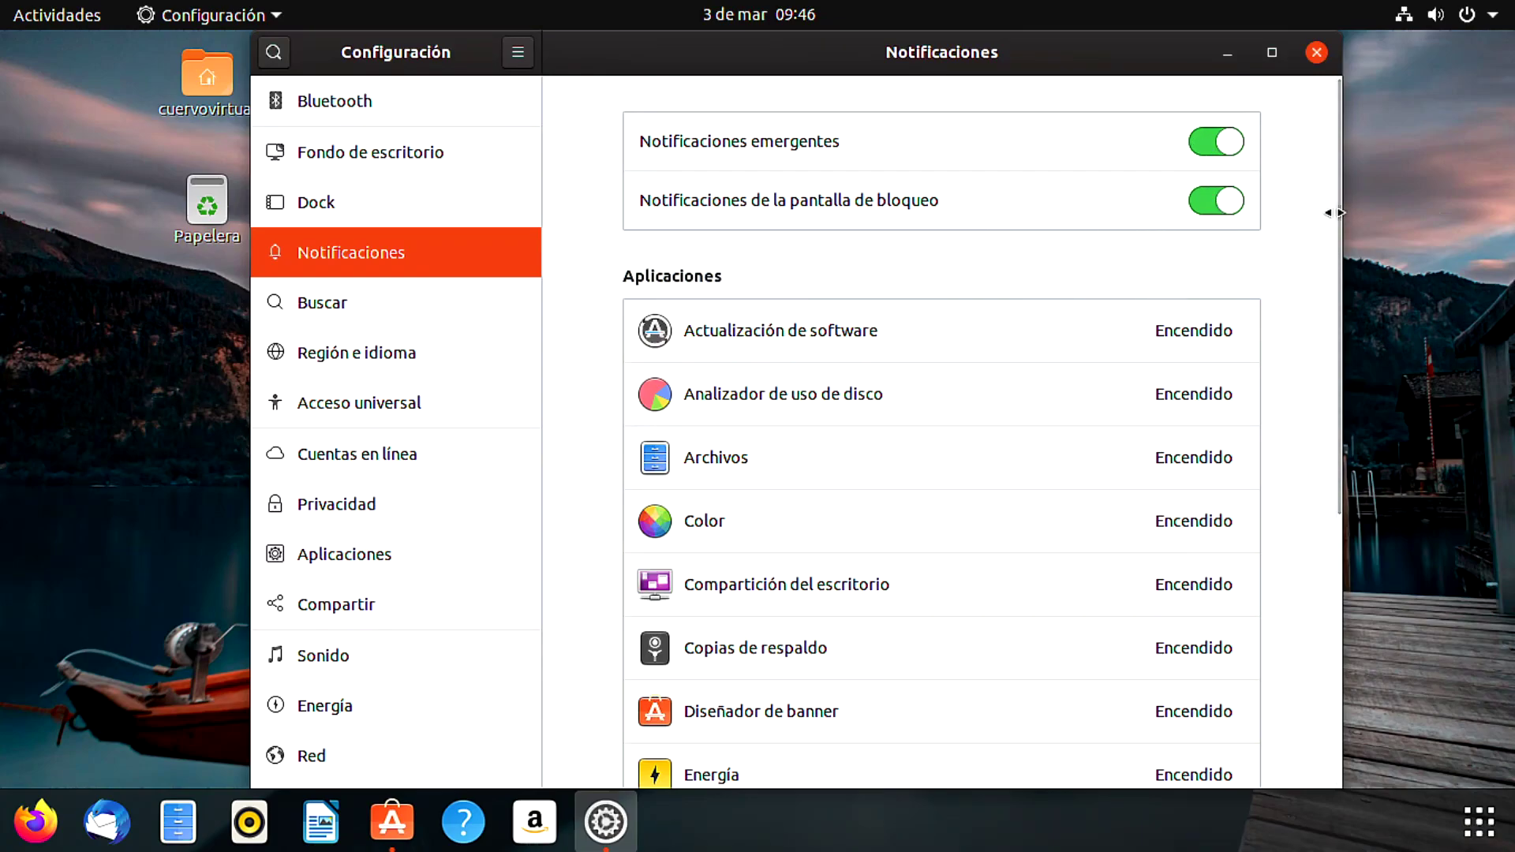
drag(1335, 206, 1302, 270)
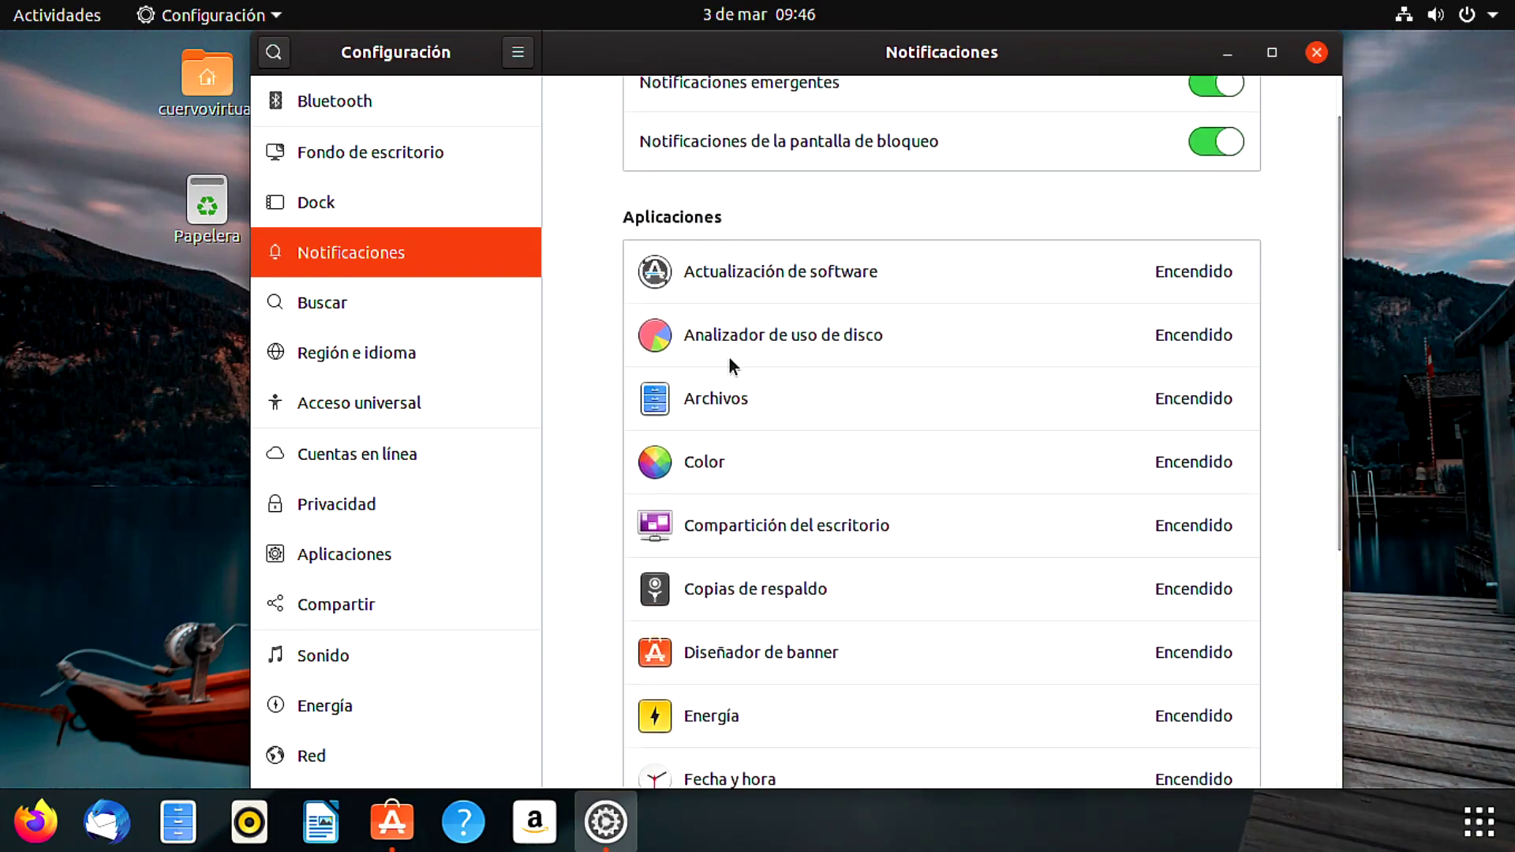
click(454, 300)
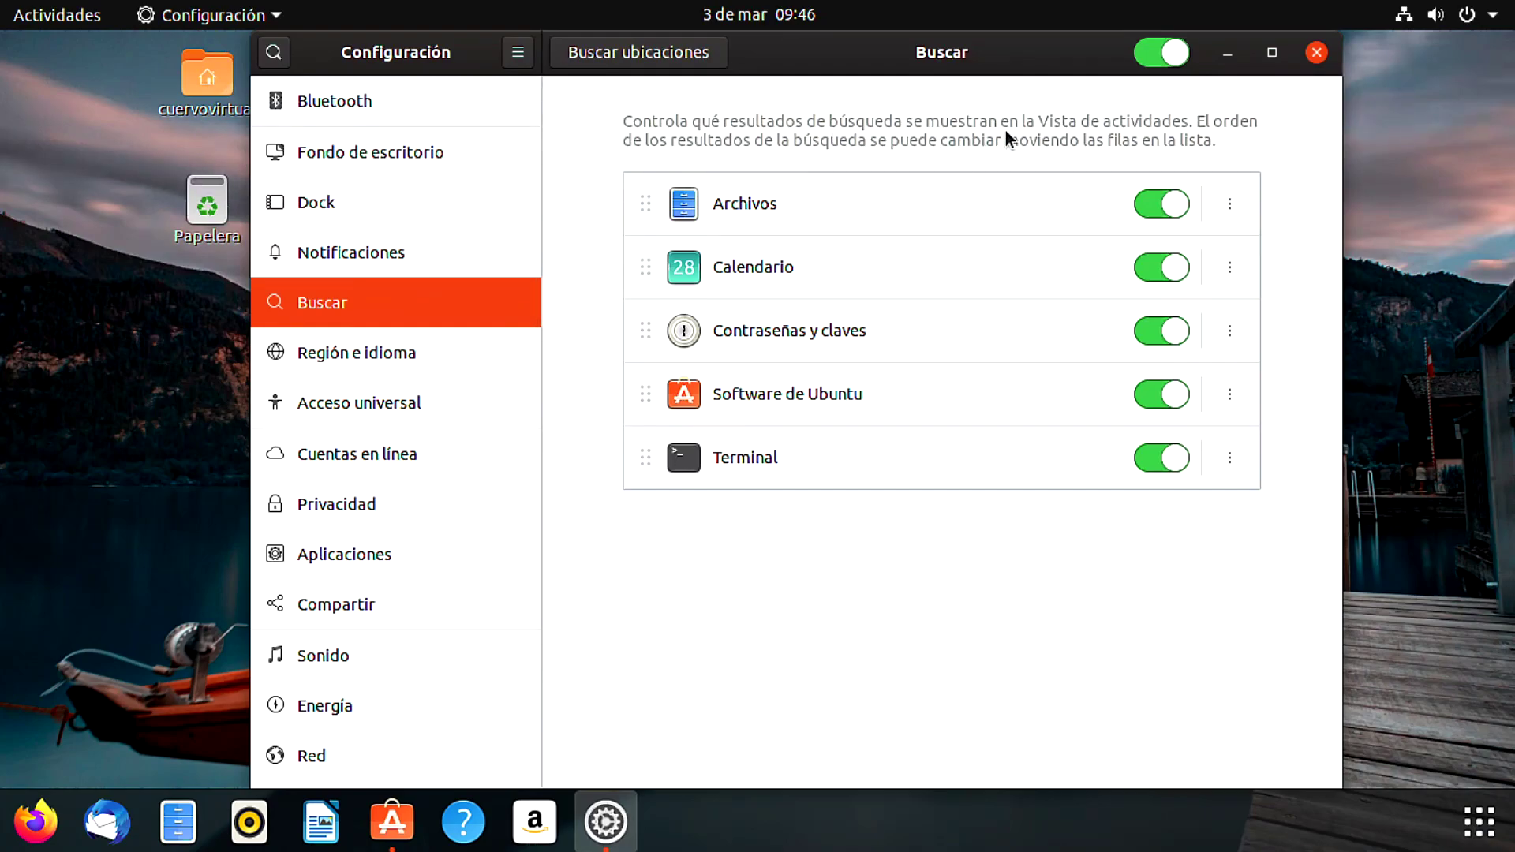
click(348, 352)
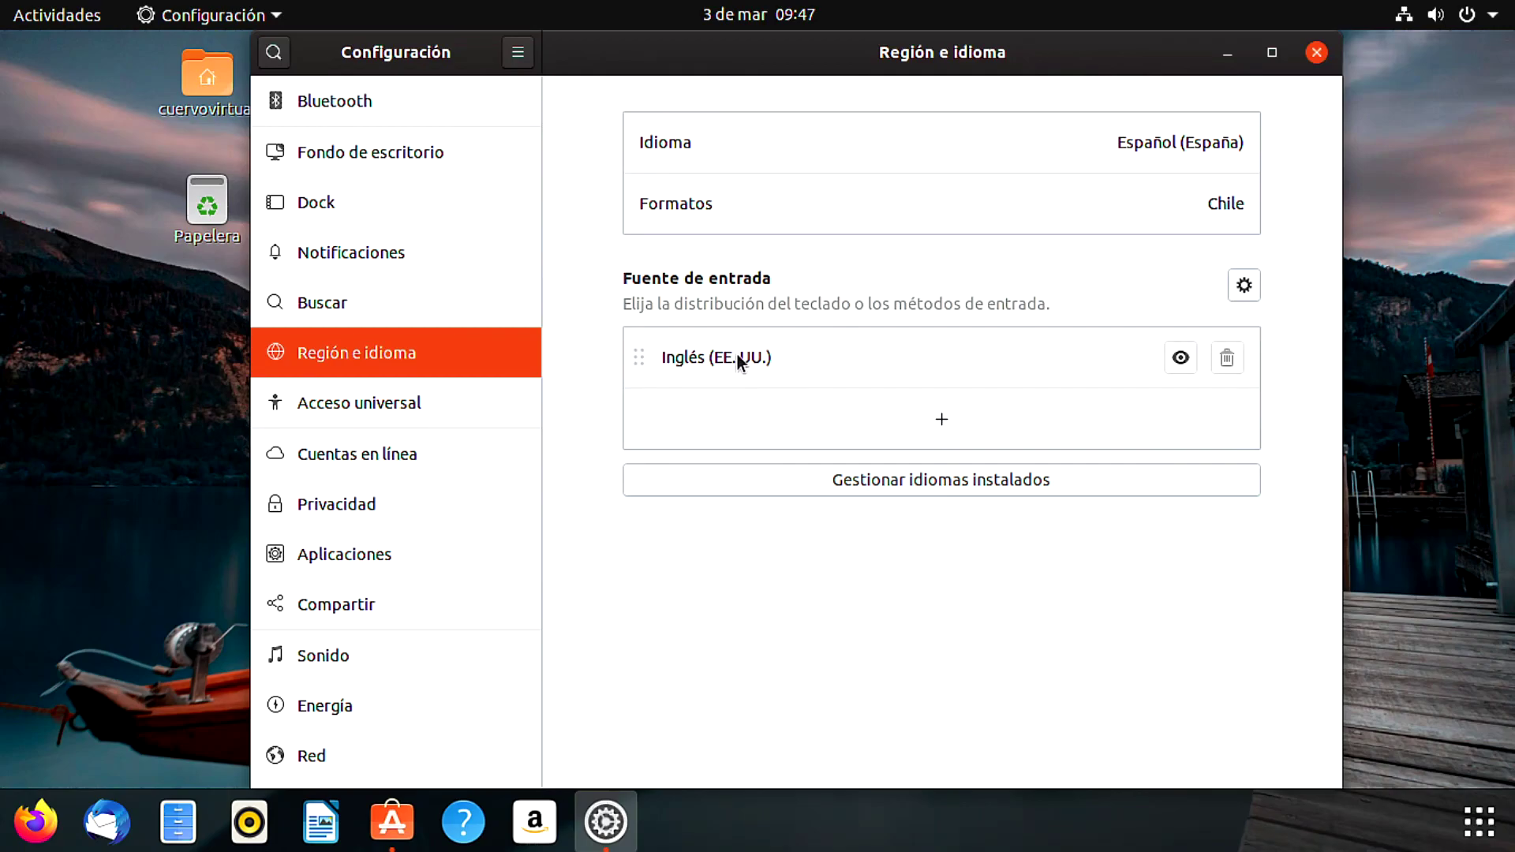
click(436, 401)
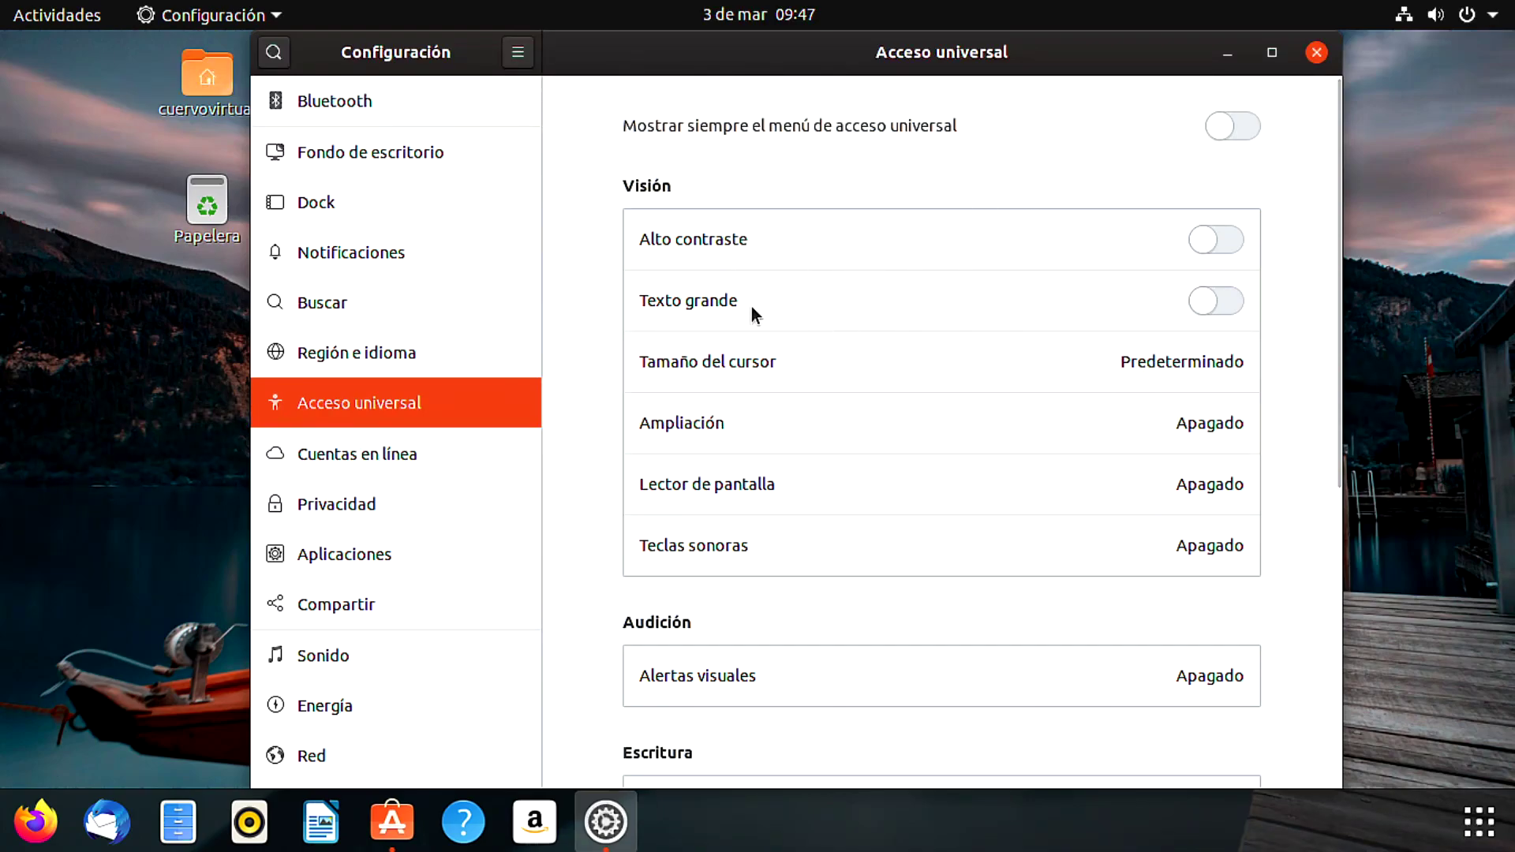
click(442, 452)
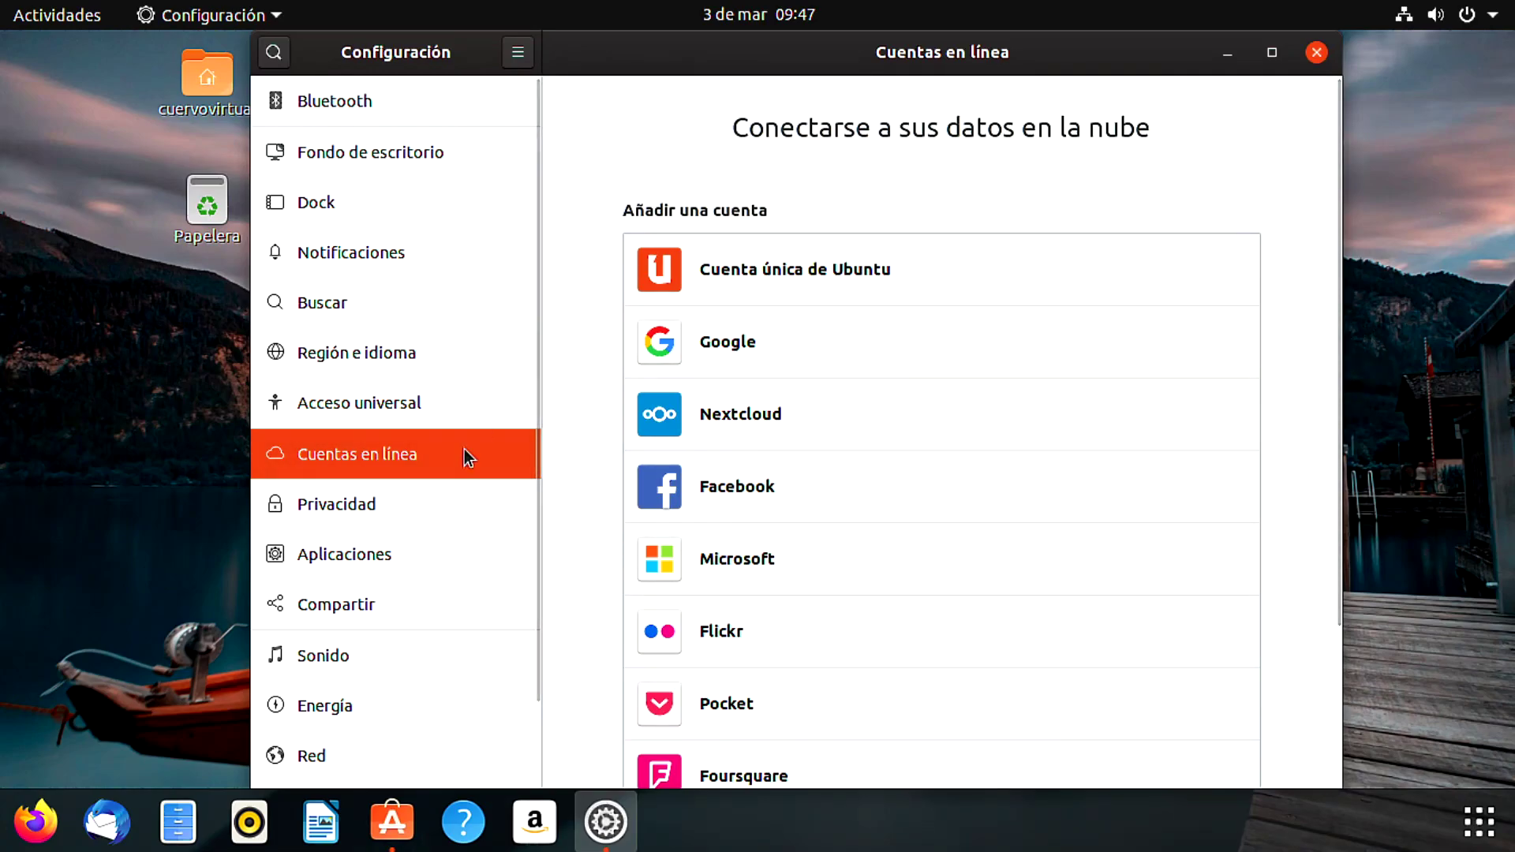
In the privacy settings for Bloqueo de pantalla, set the screen to lock after 30 minutos.
click(400, 504)
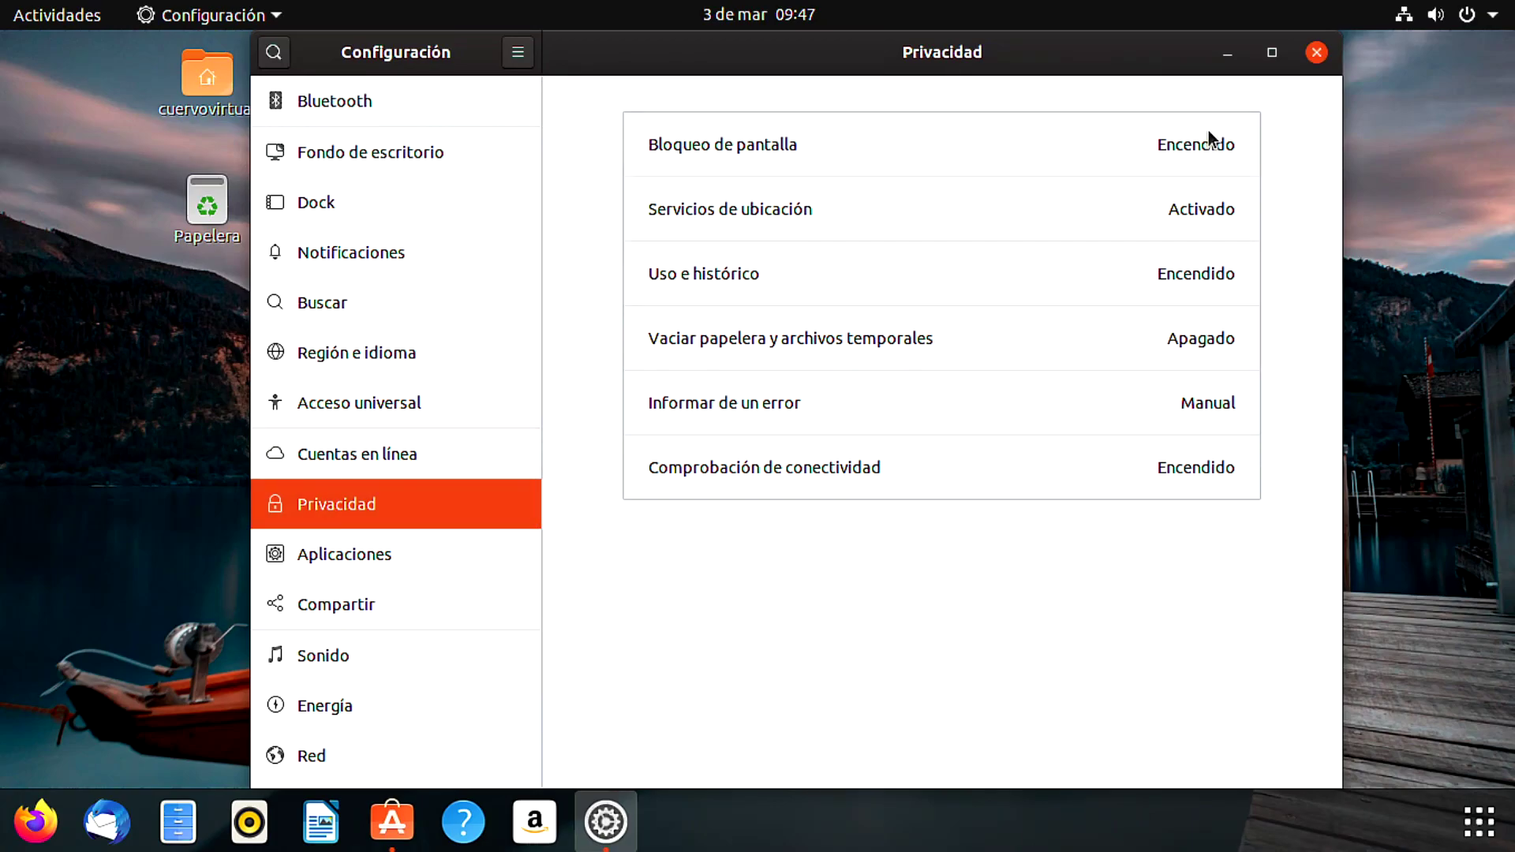
click(1173, 145)
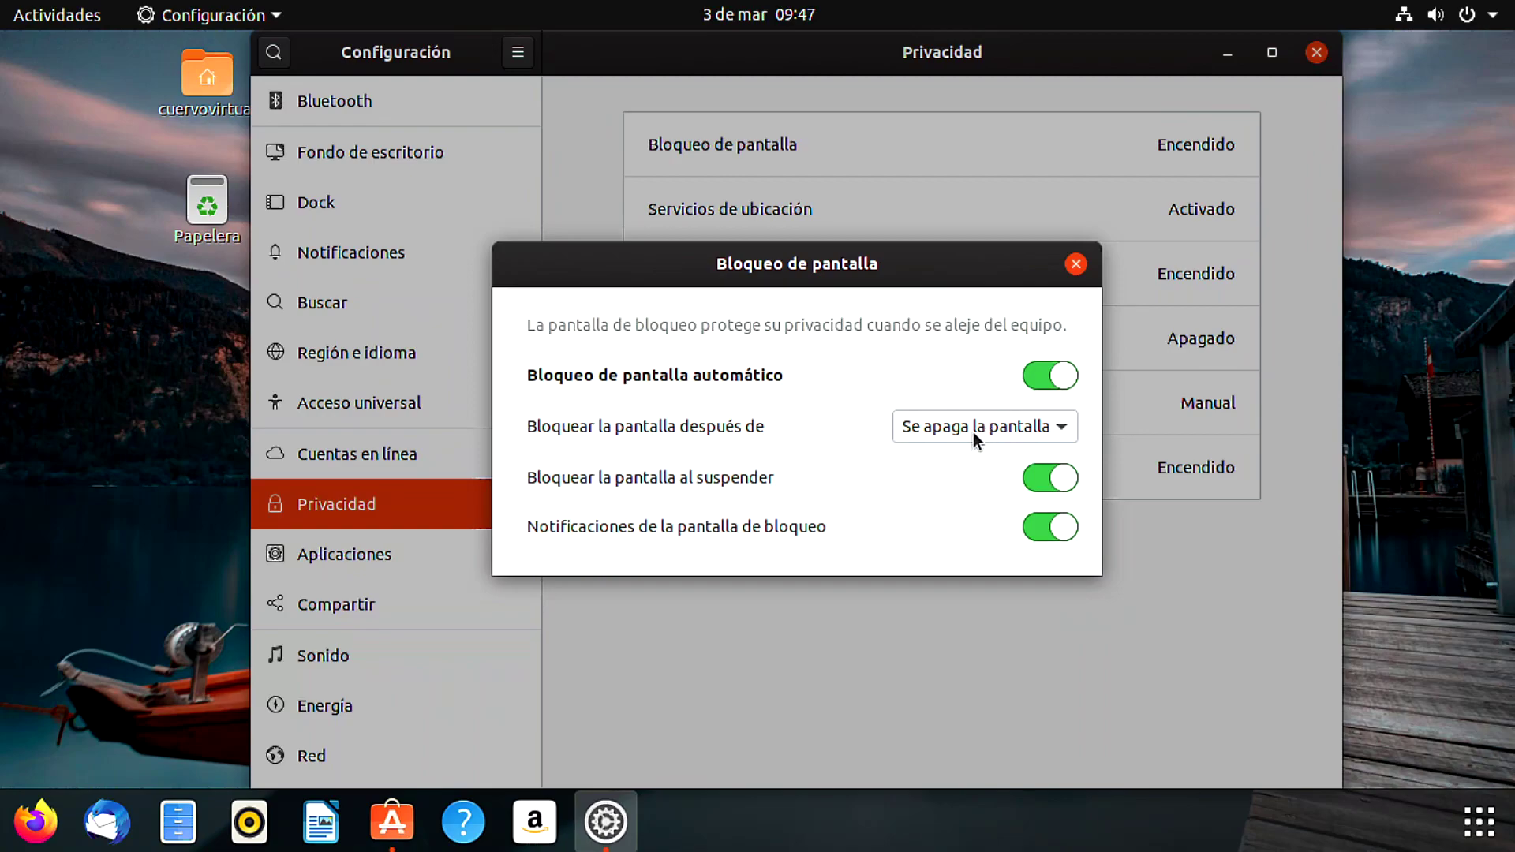
click(996, 428)
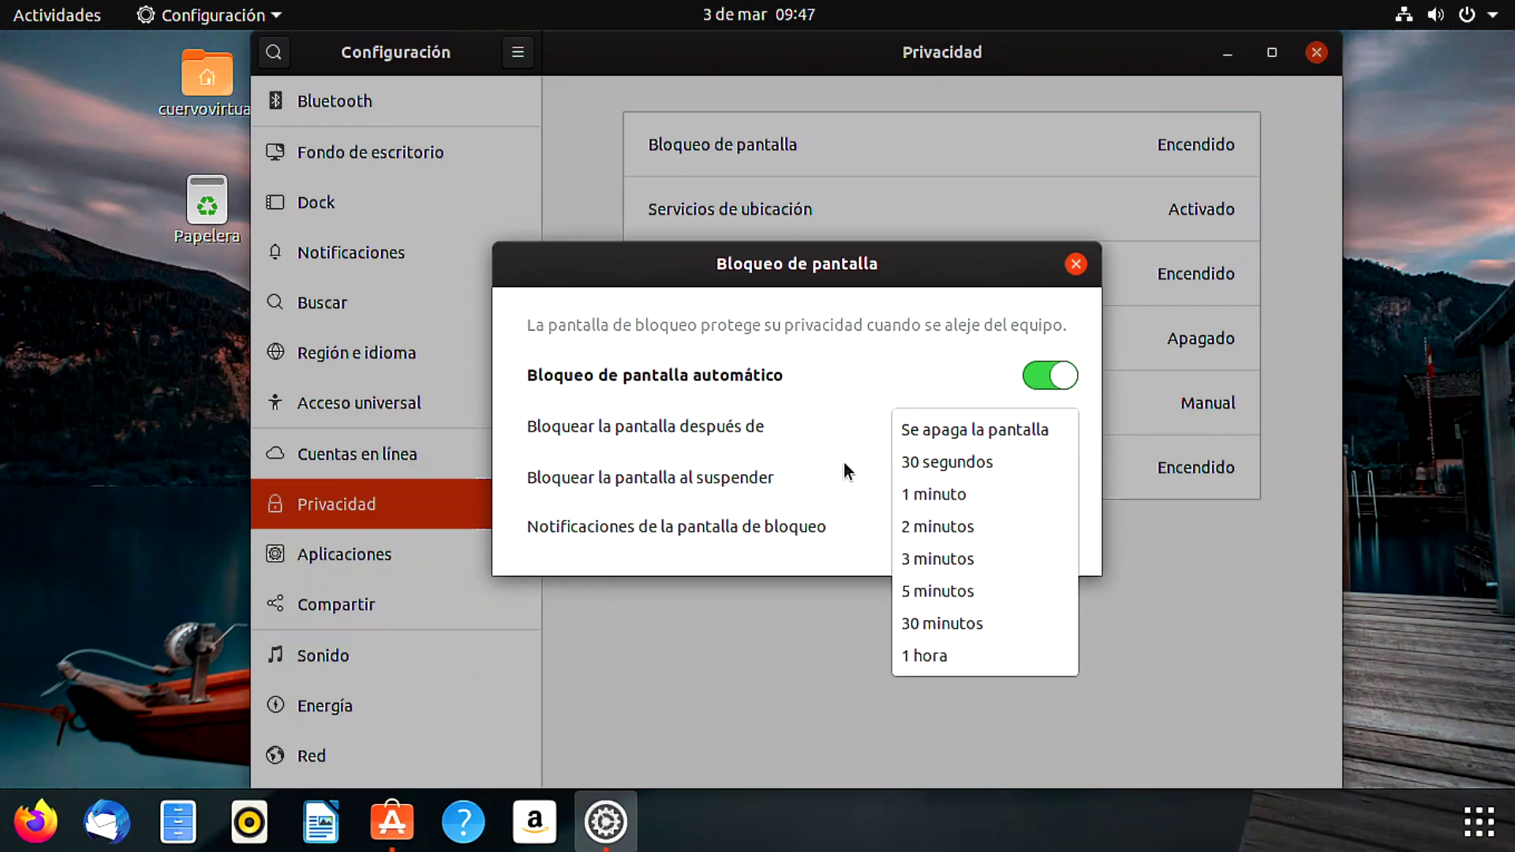
click(945, 623)
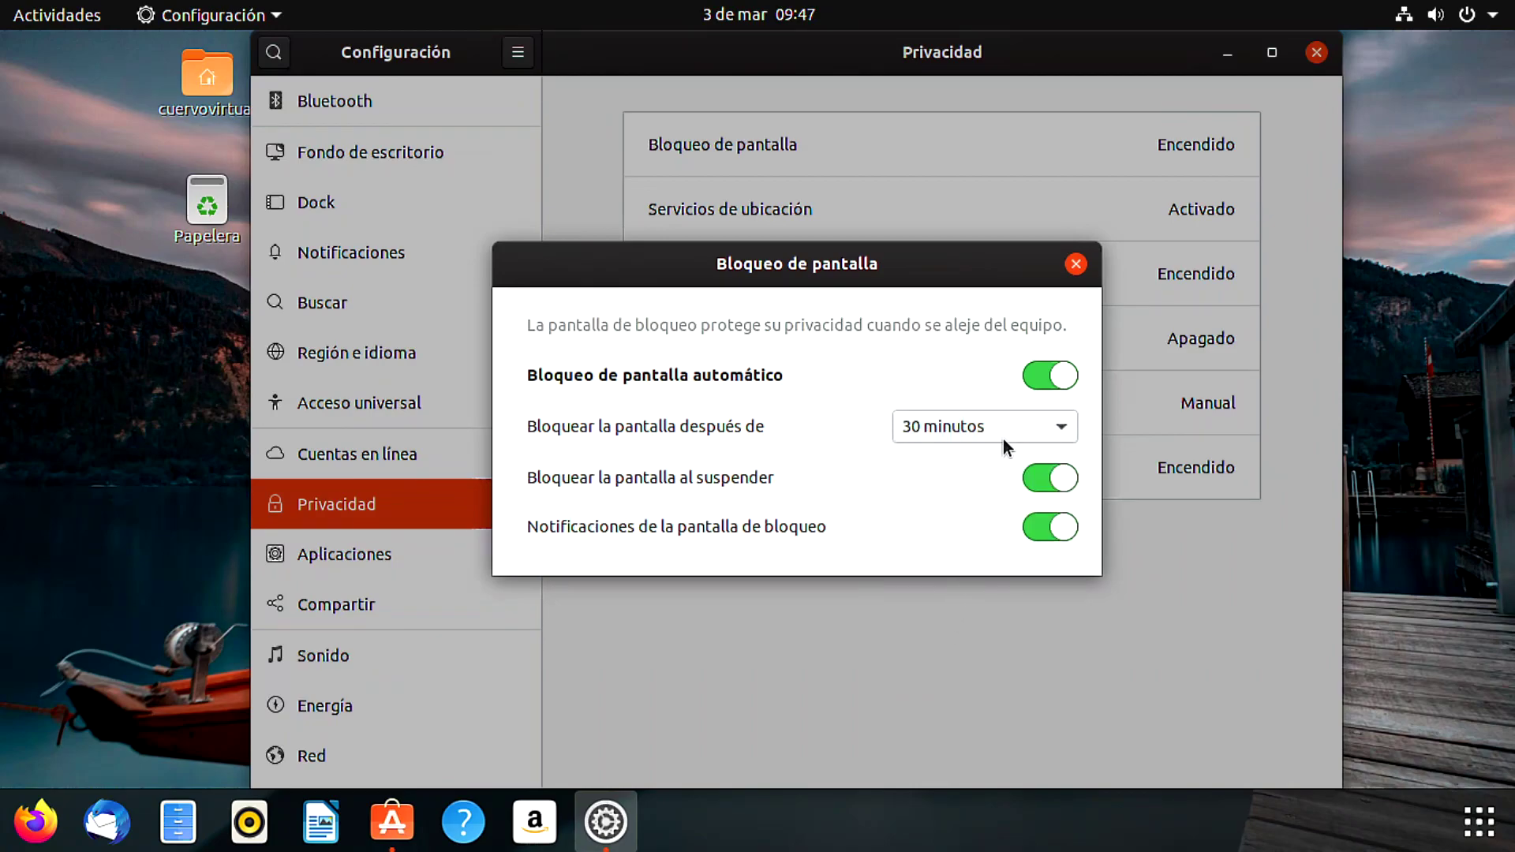
Close the Bloqueo de pantalla options and view the application settings of Analizador de uso de disco.
click(1076, 265)
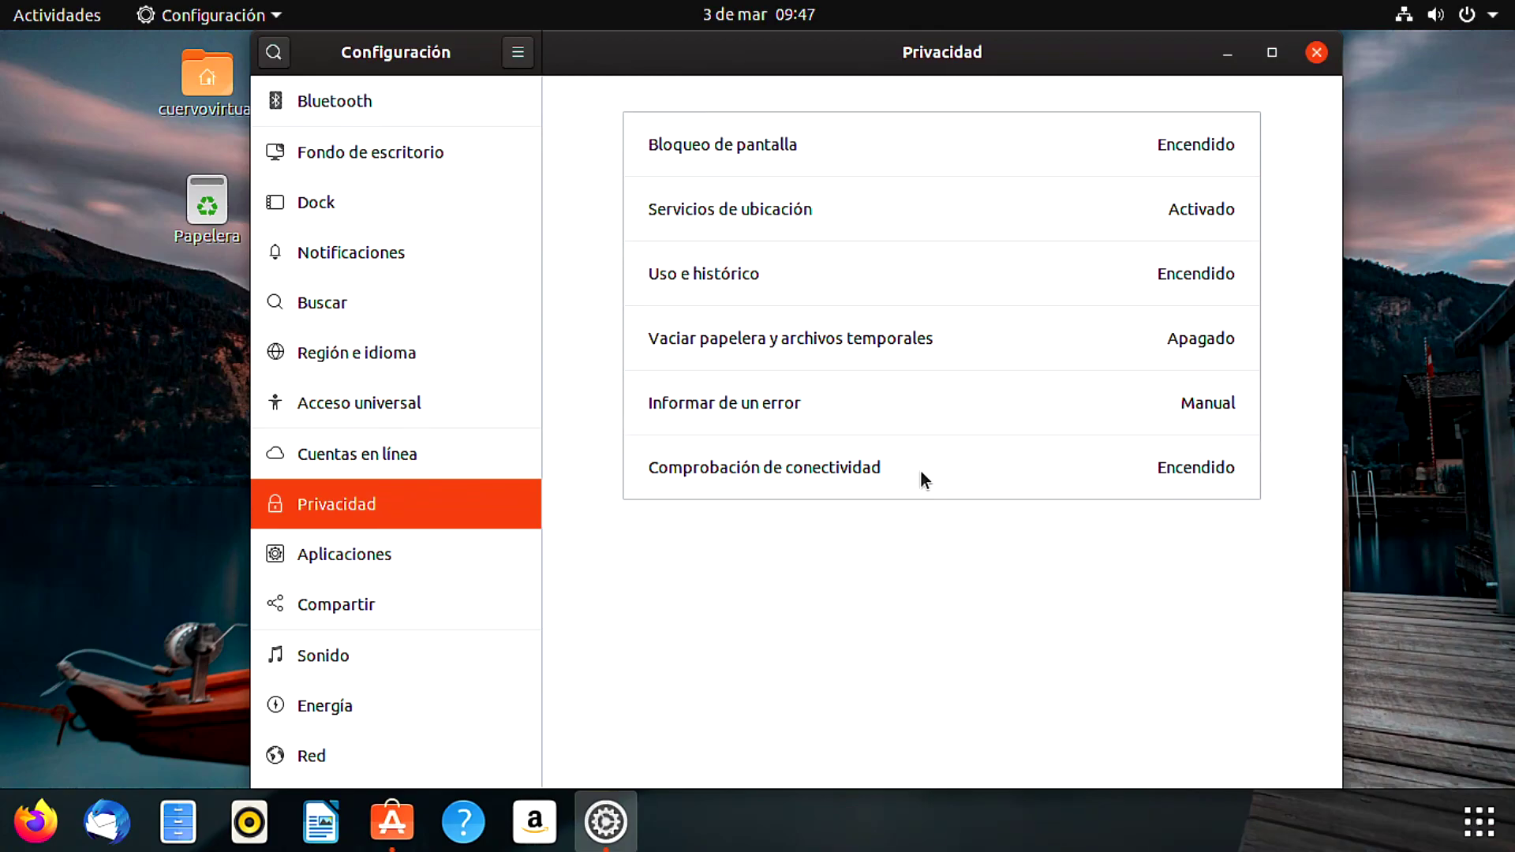
click(411, 554)
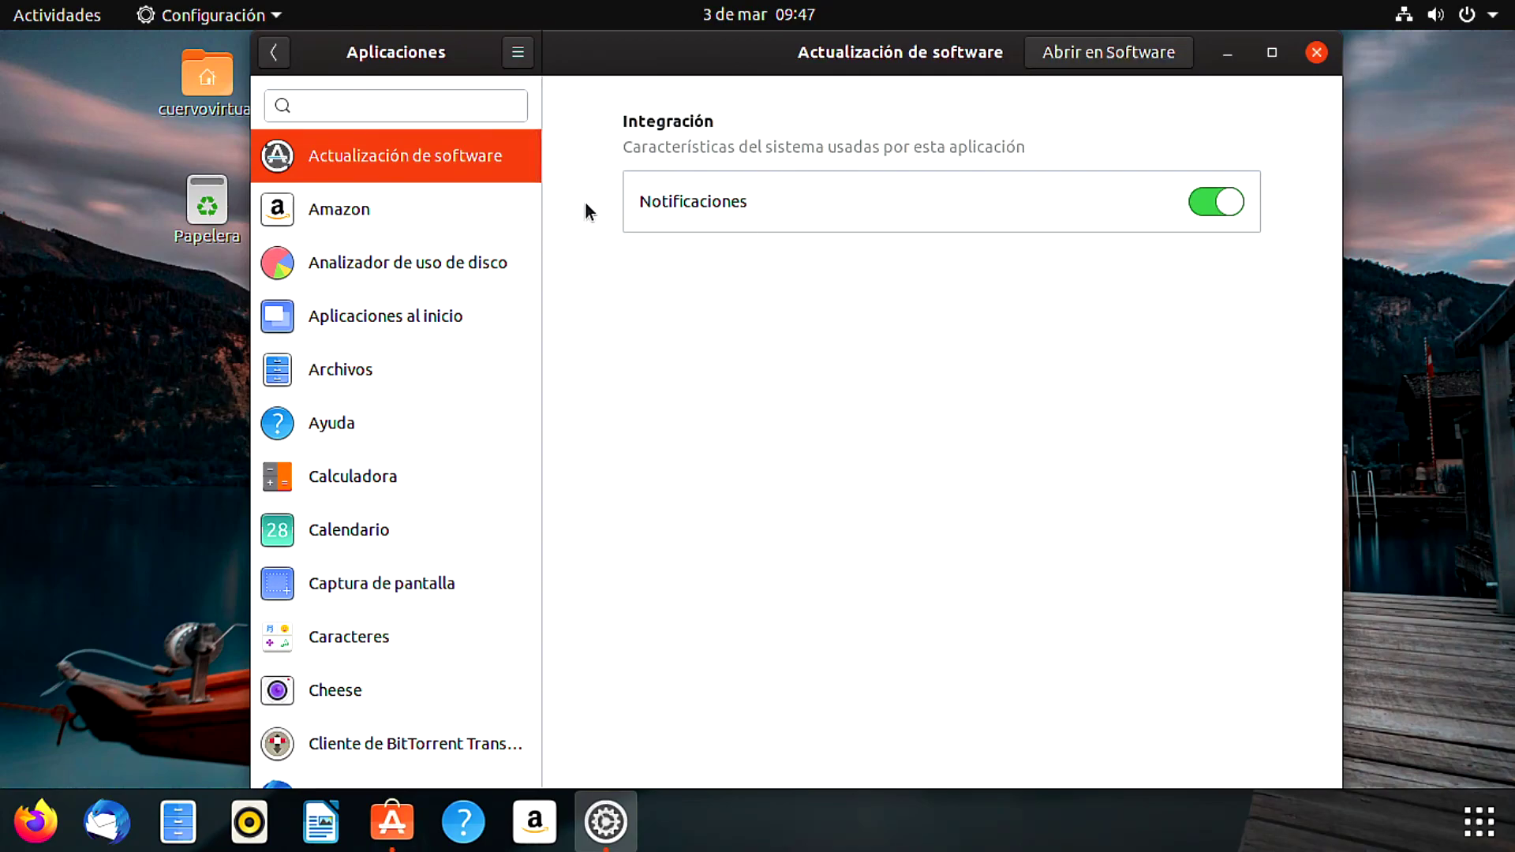
click(415, 226)
click(438, 268)
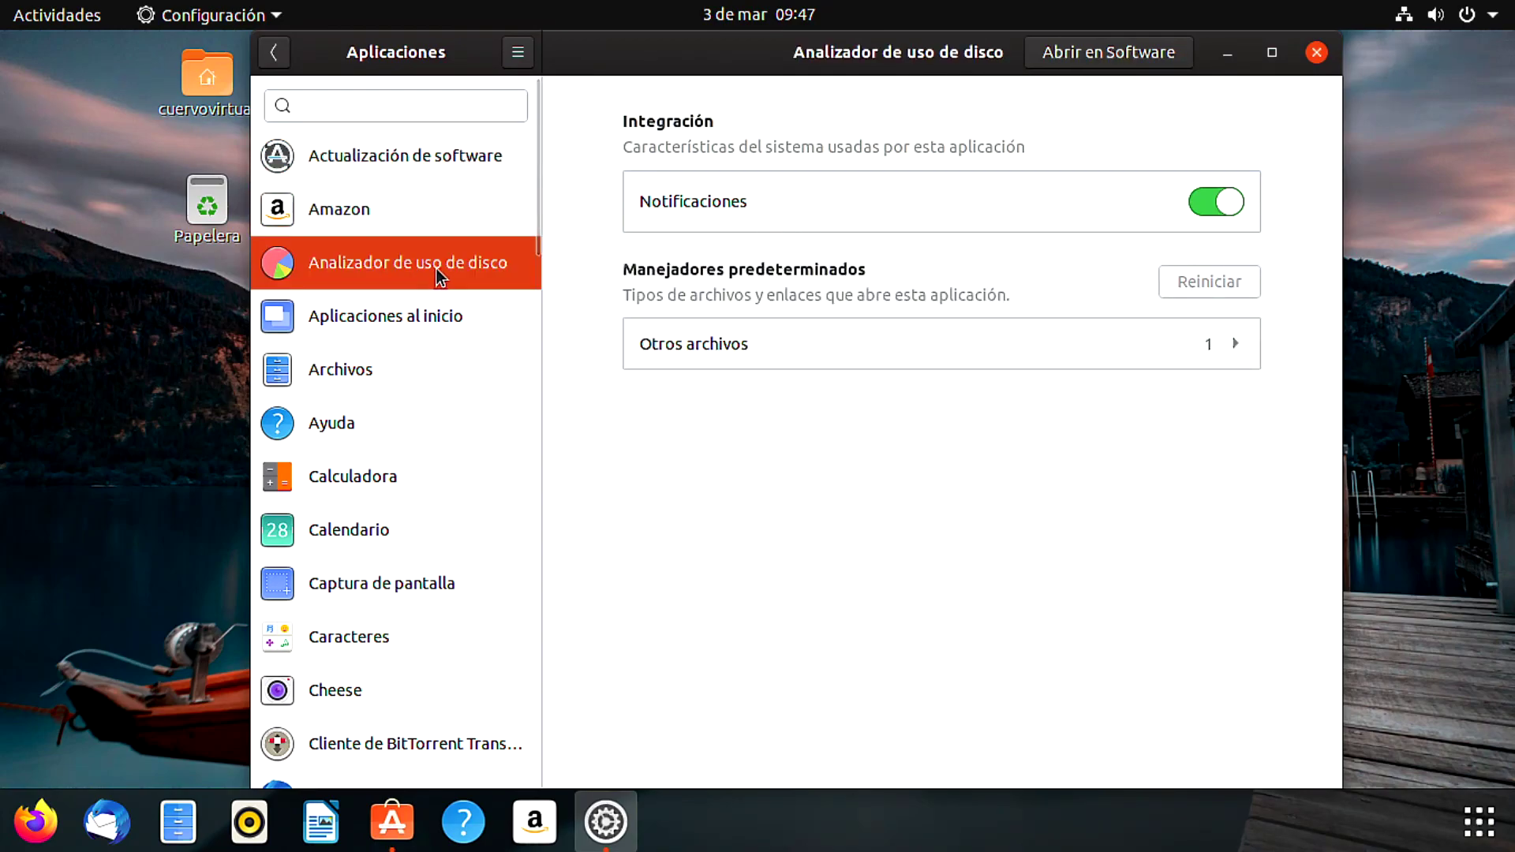
Turn the notifications of Calculadora off and back on in its application settings.
click(381, 419)
click(422, 472)
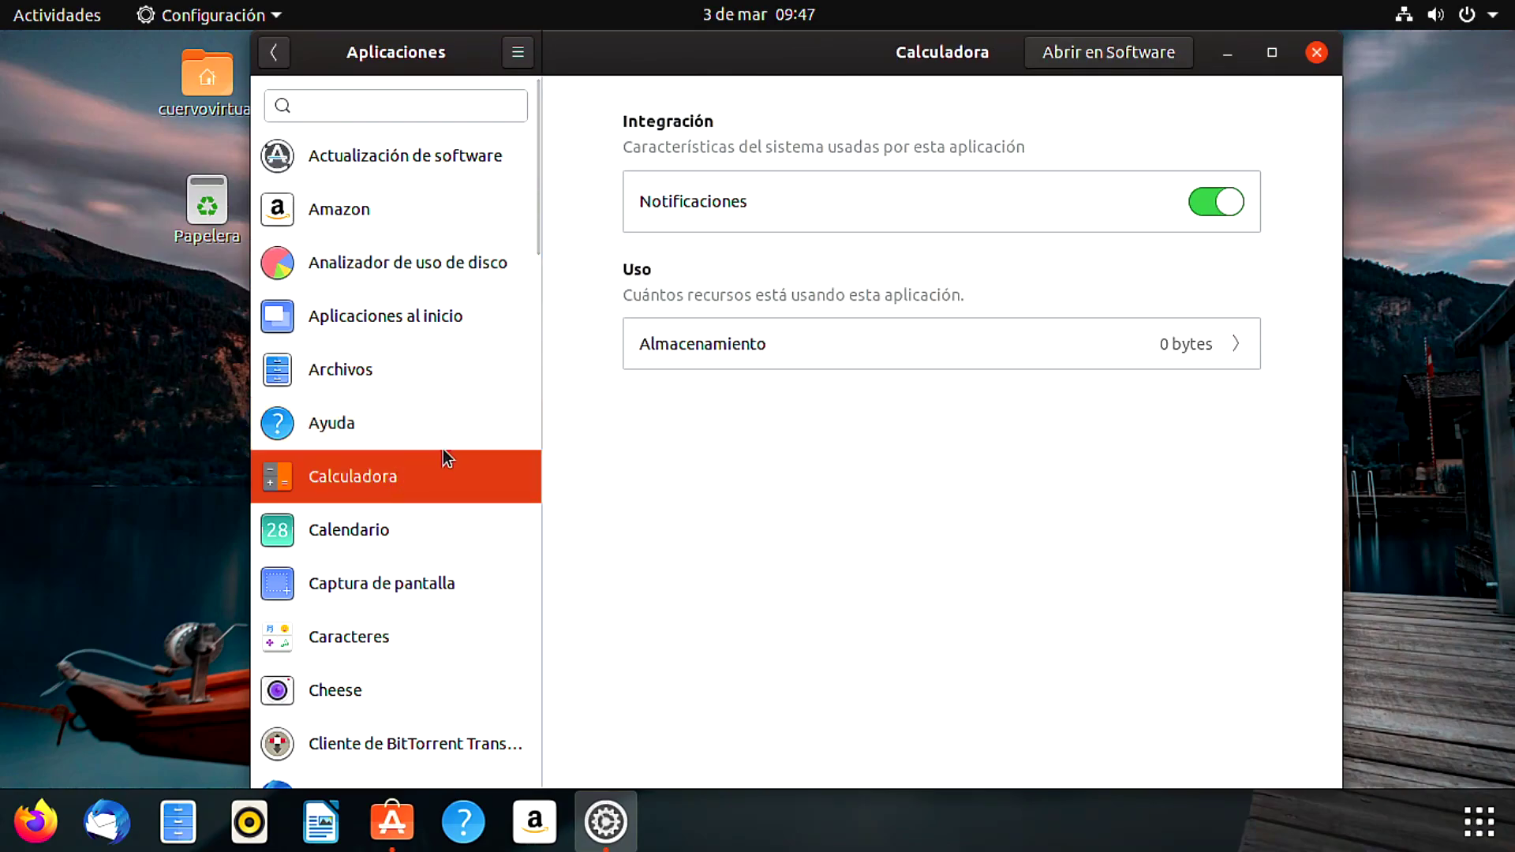
click(1232, 206)
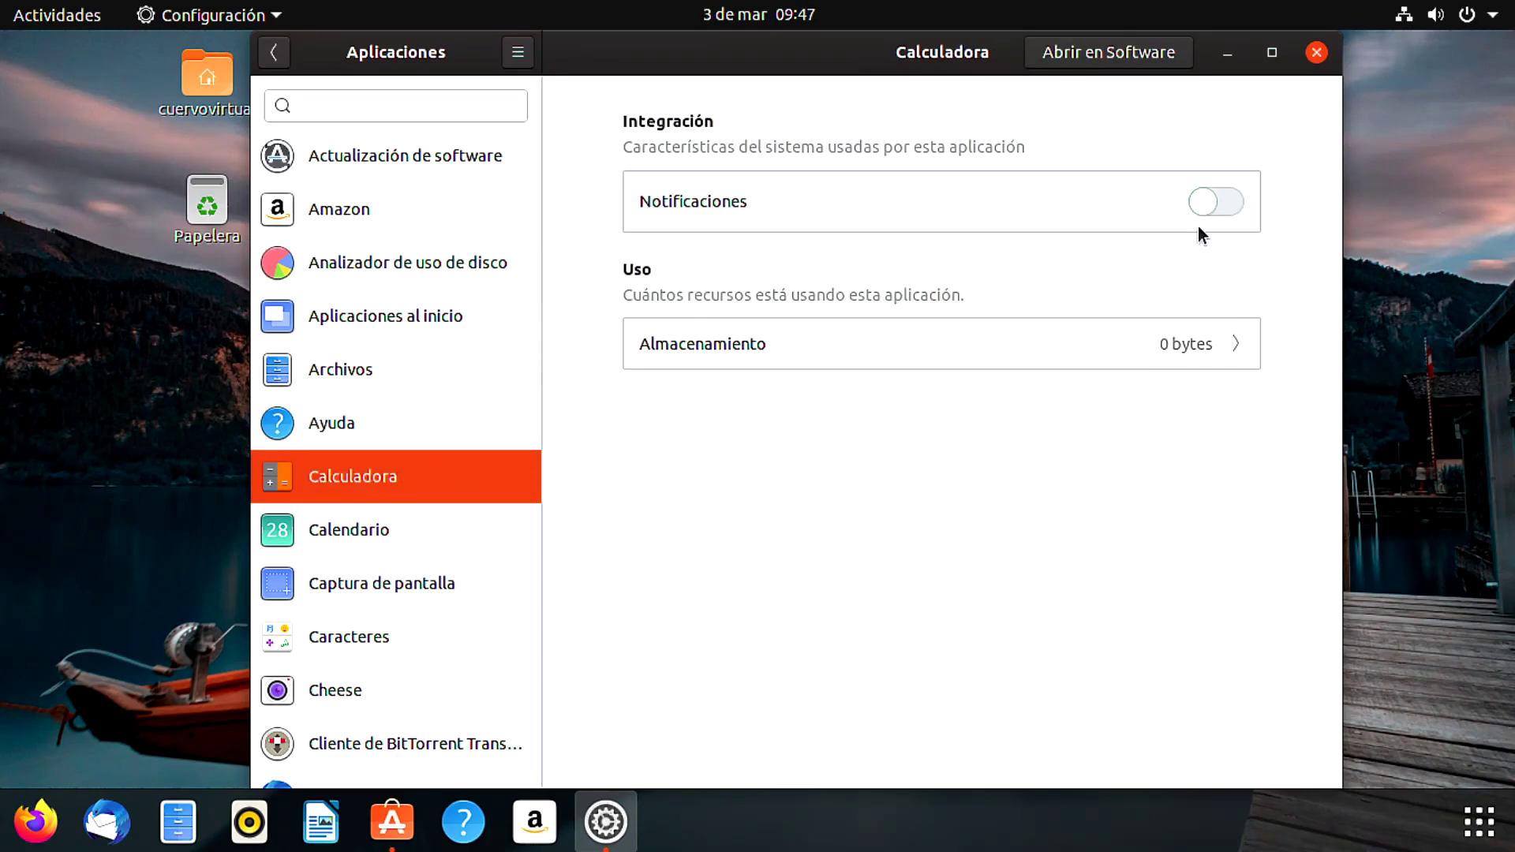
click(1228, 204)
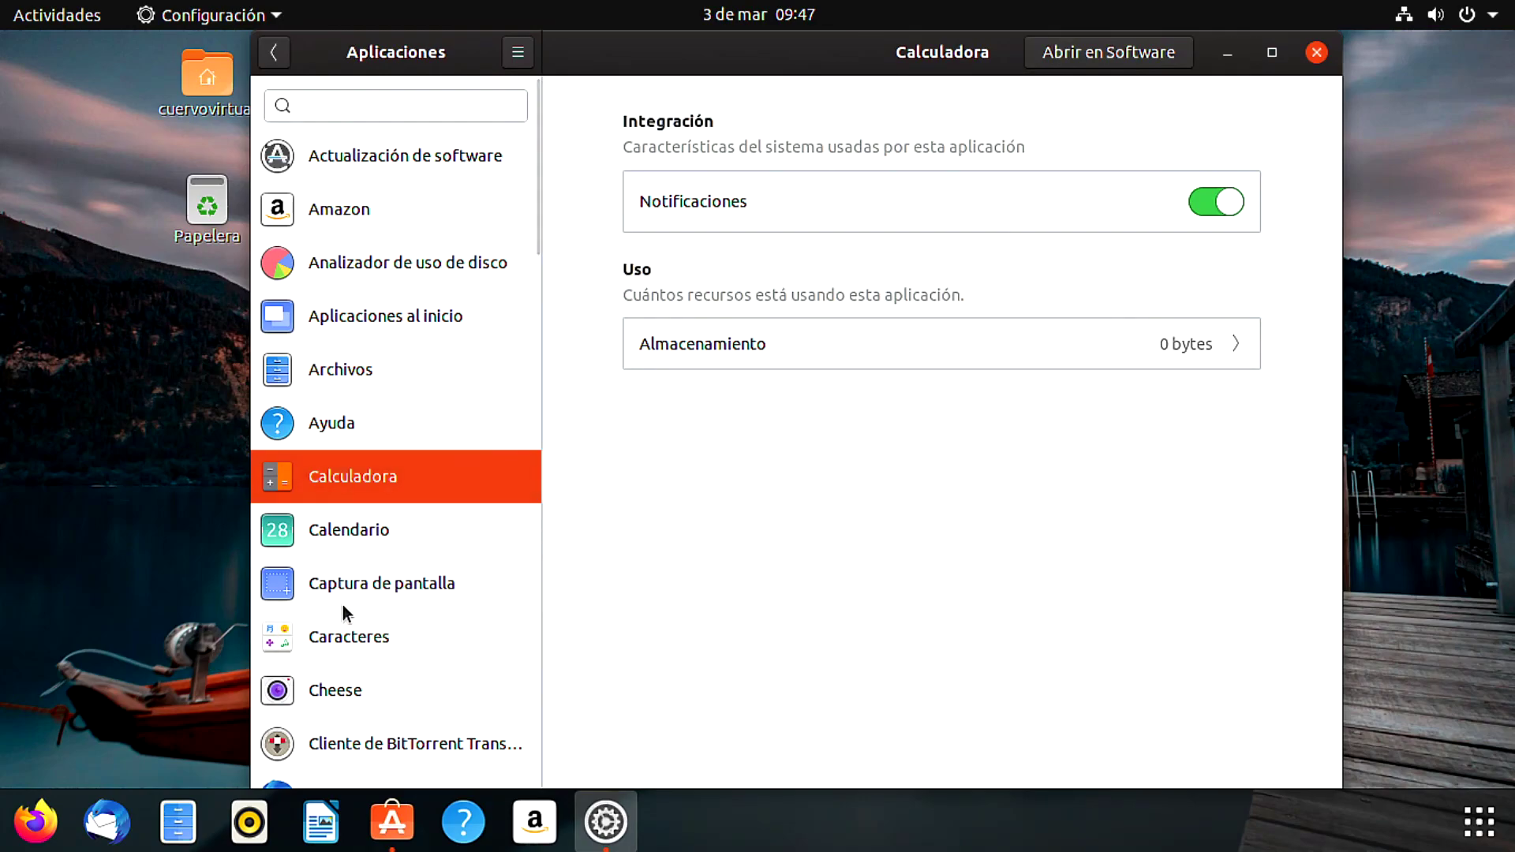
Look through the full list of applications in the settings and view the Compartir section.
scroll(535, 221, down, 5)
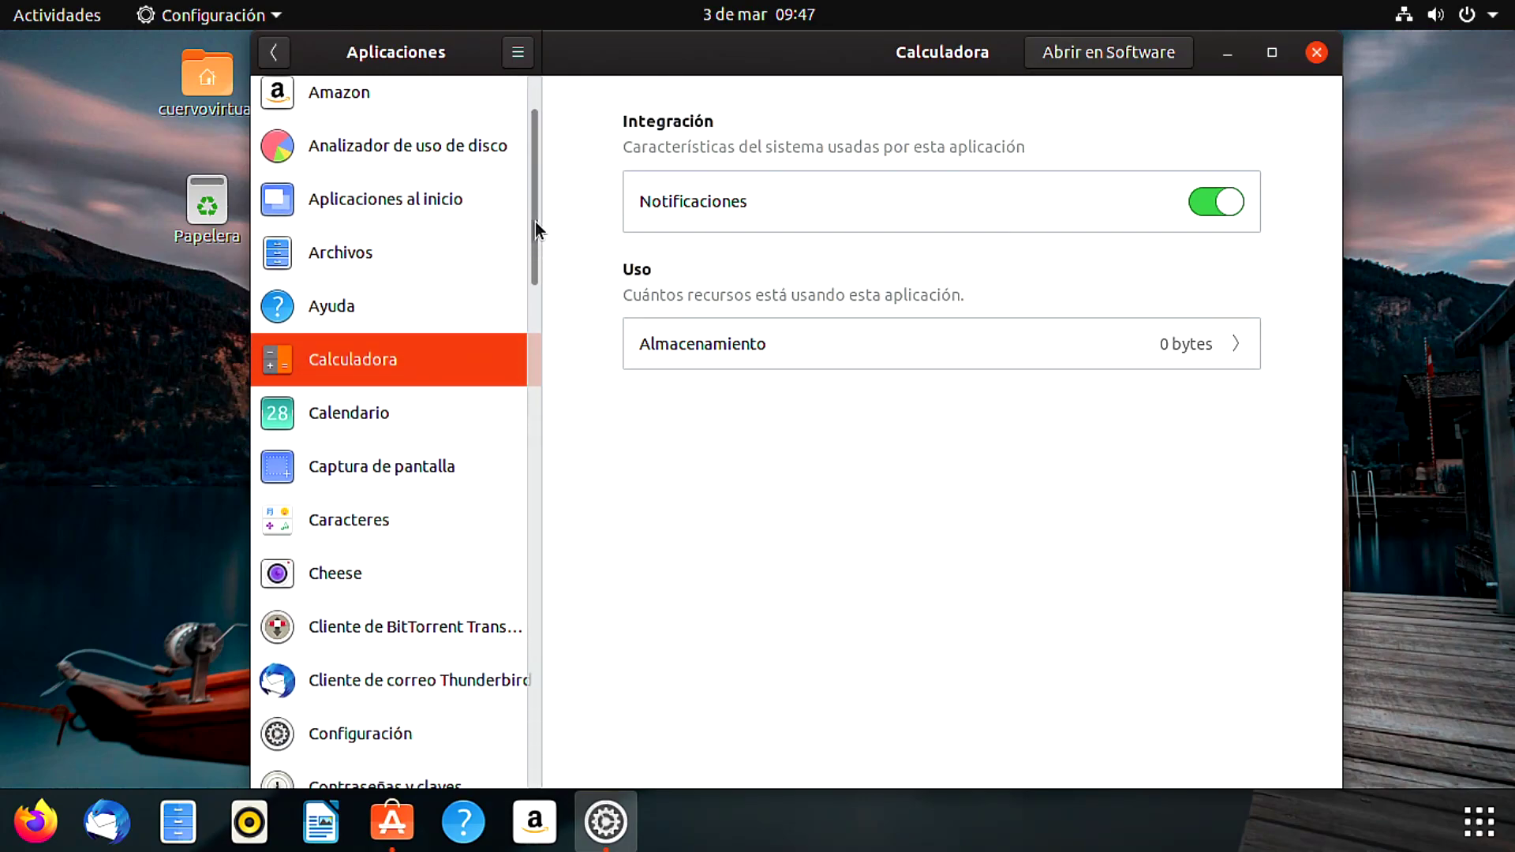
scroll(535, 229, down, 3)
scroll(516, 371, down, 5)
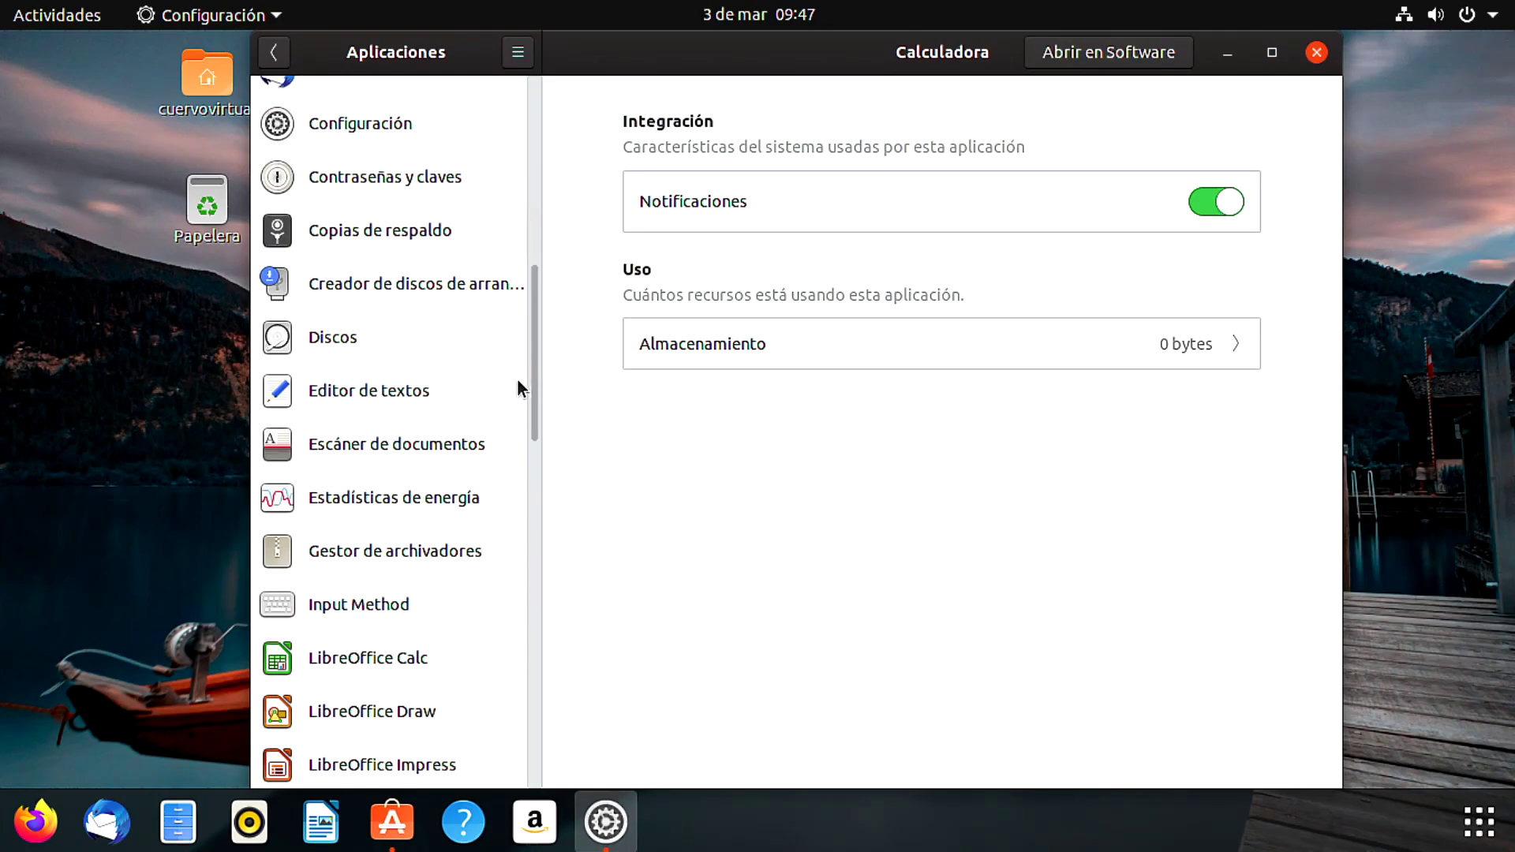
scroll(521, 385, down, 3)
scroll(521, 386, up, 10)
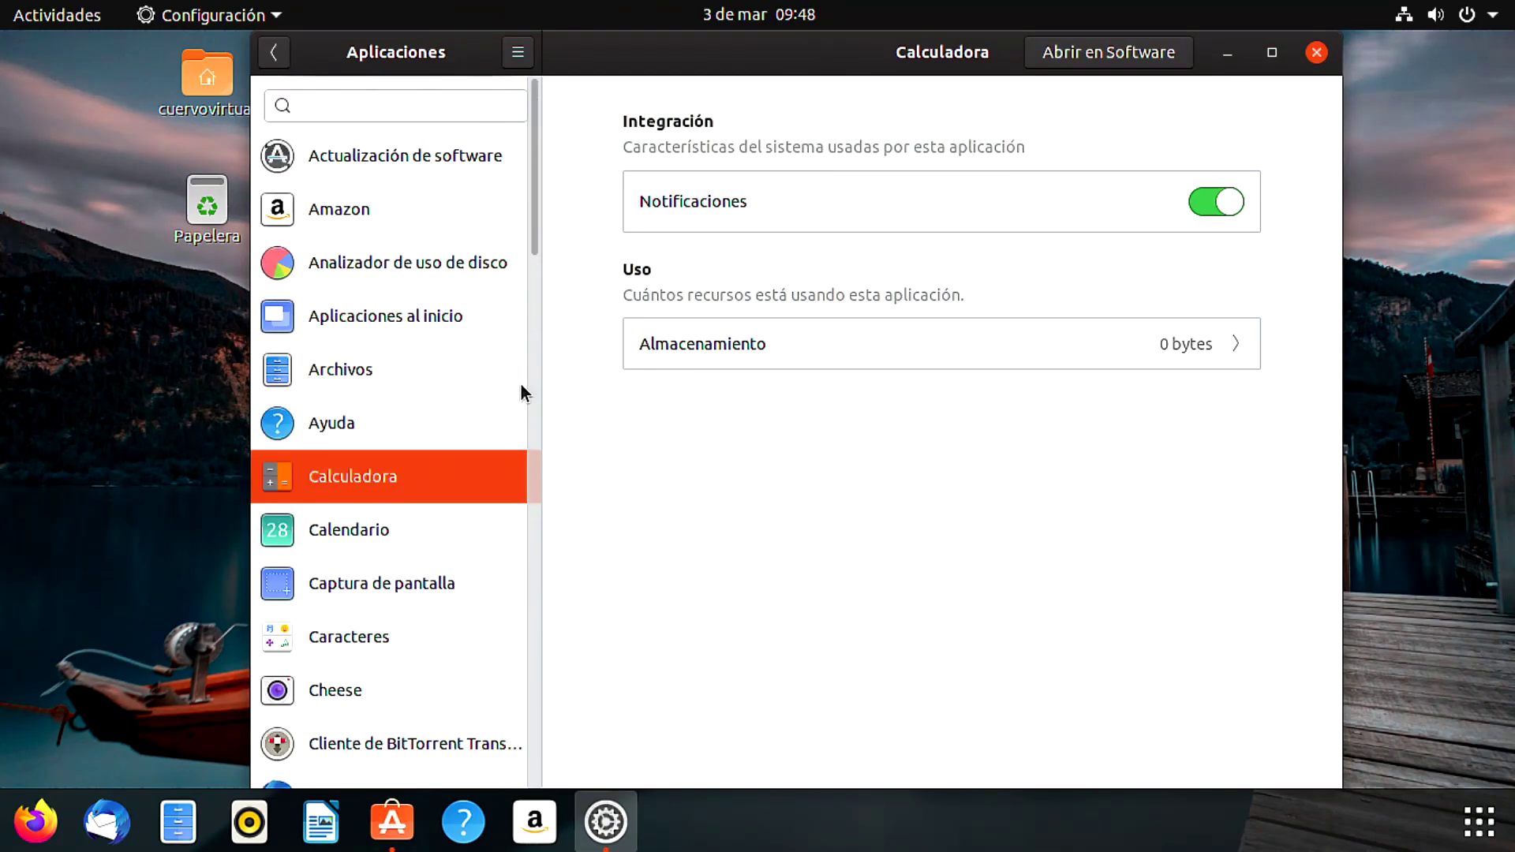
click(275, 53)
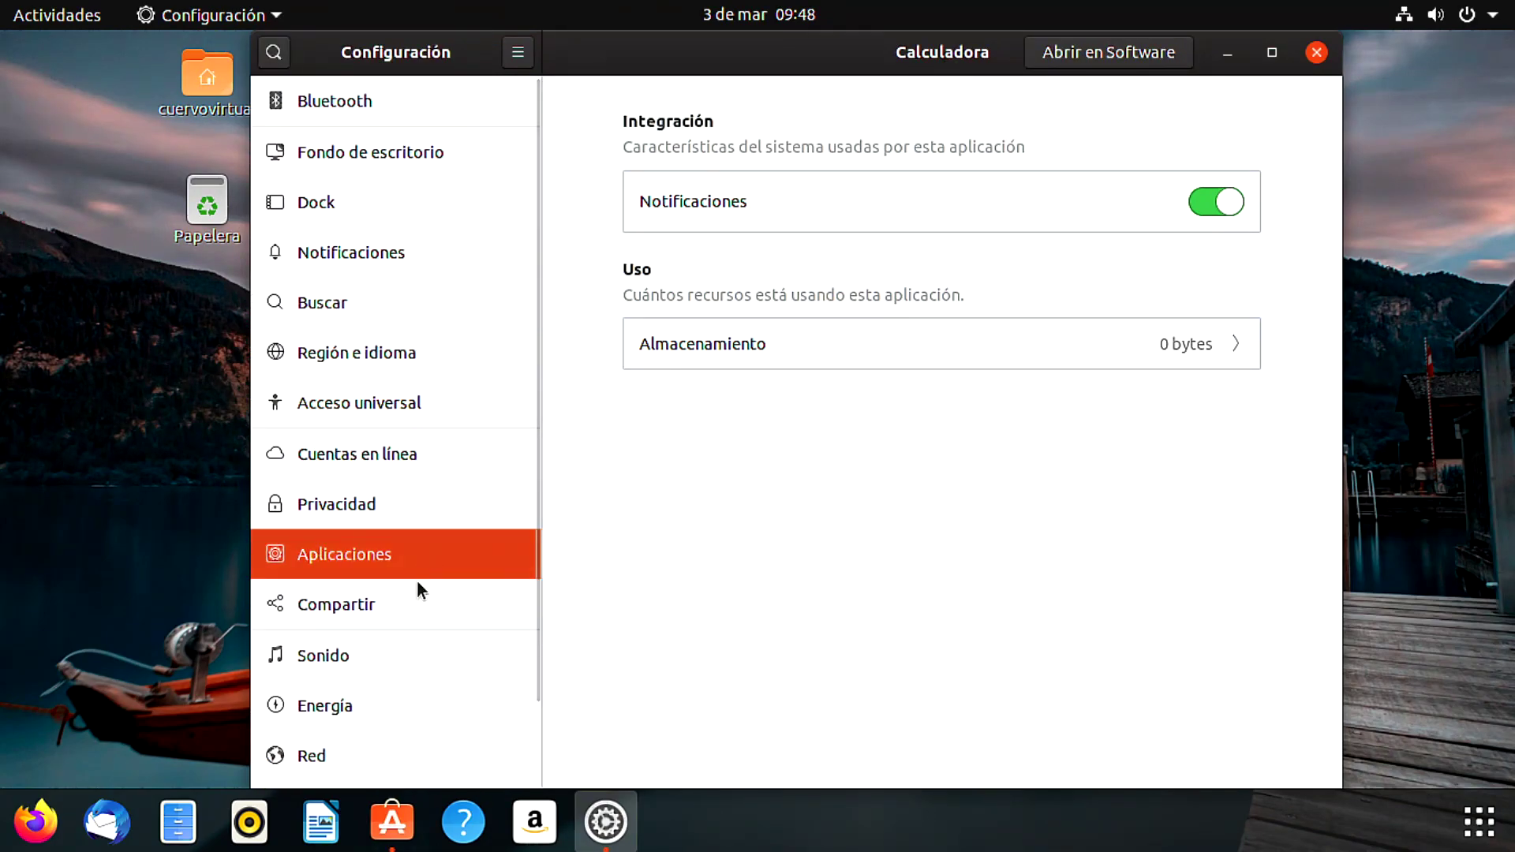
click(402, 607)
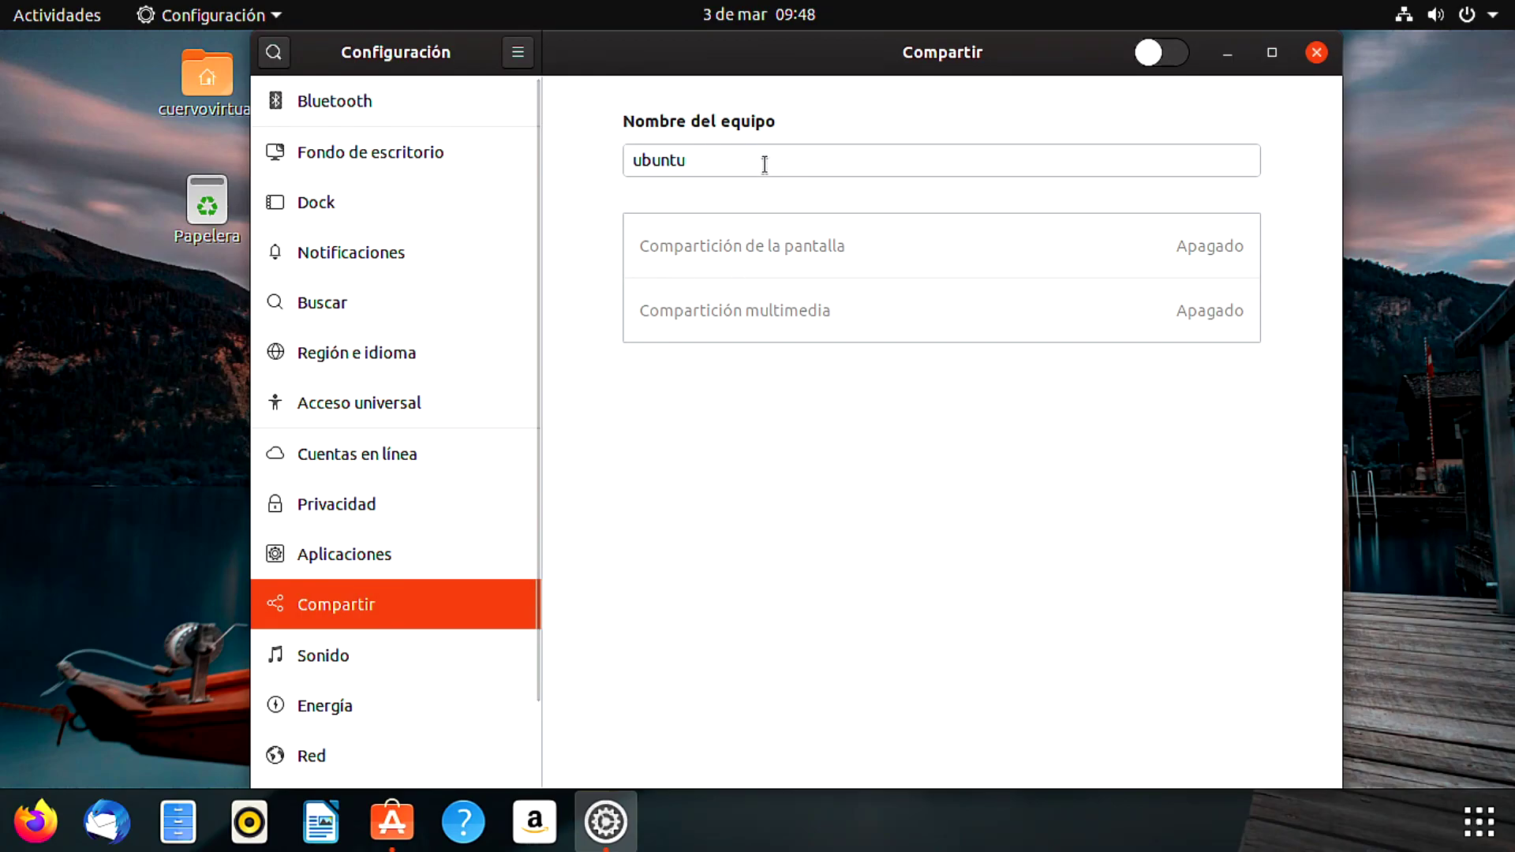
In the sound settings, raise the system volume, toggle its mute, and raise the System Sounds level to slightly above half.
click(360, 652)
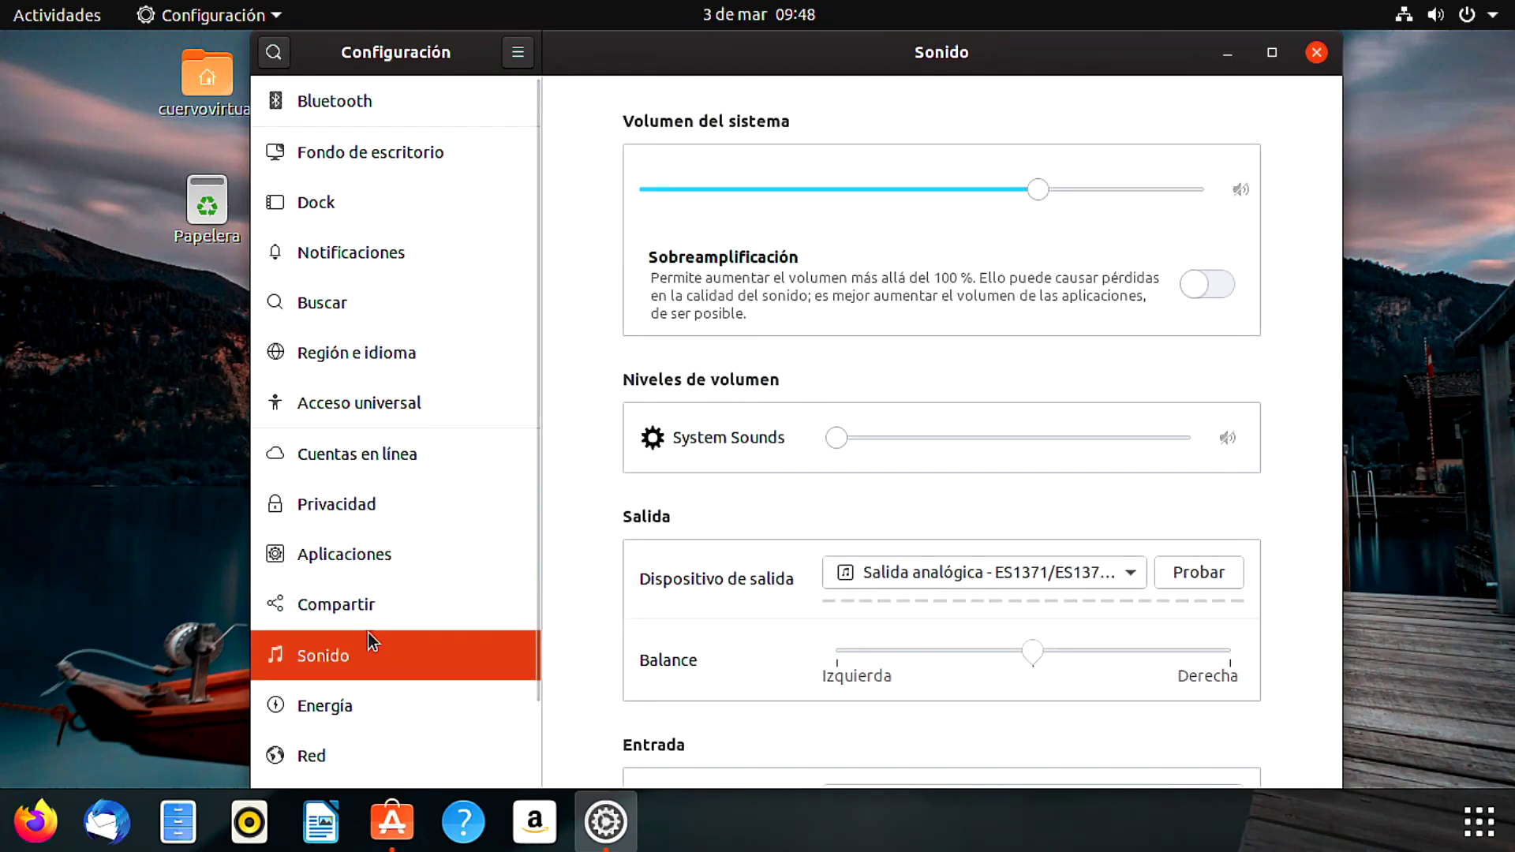
drag(1040, 187, 1214, 172)
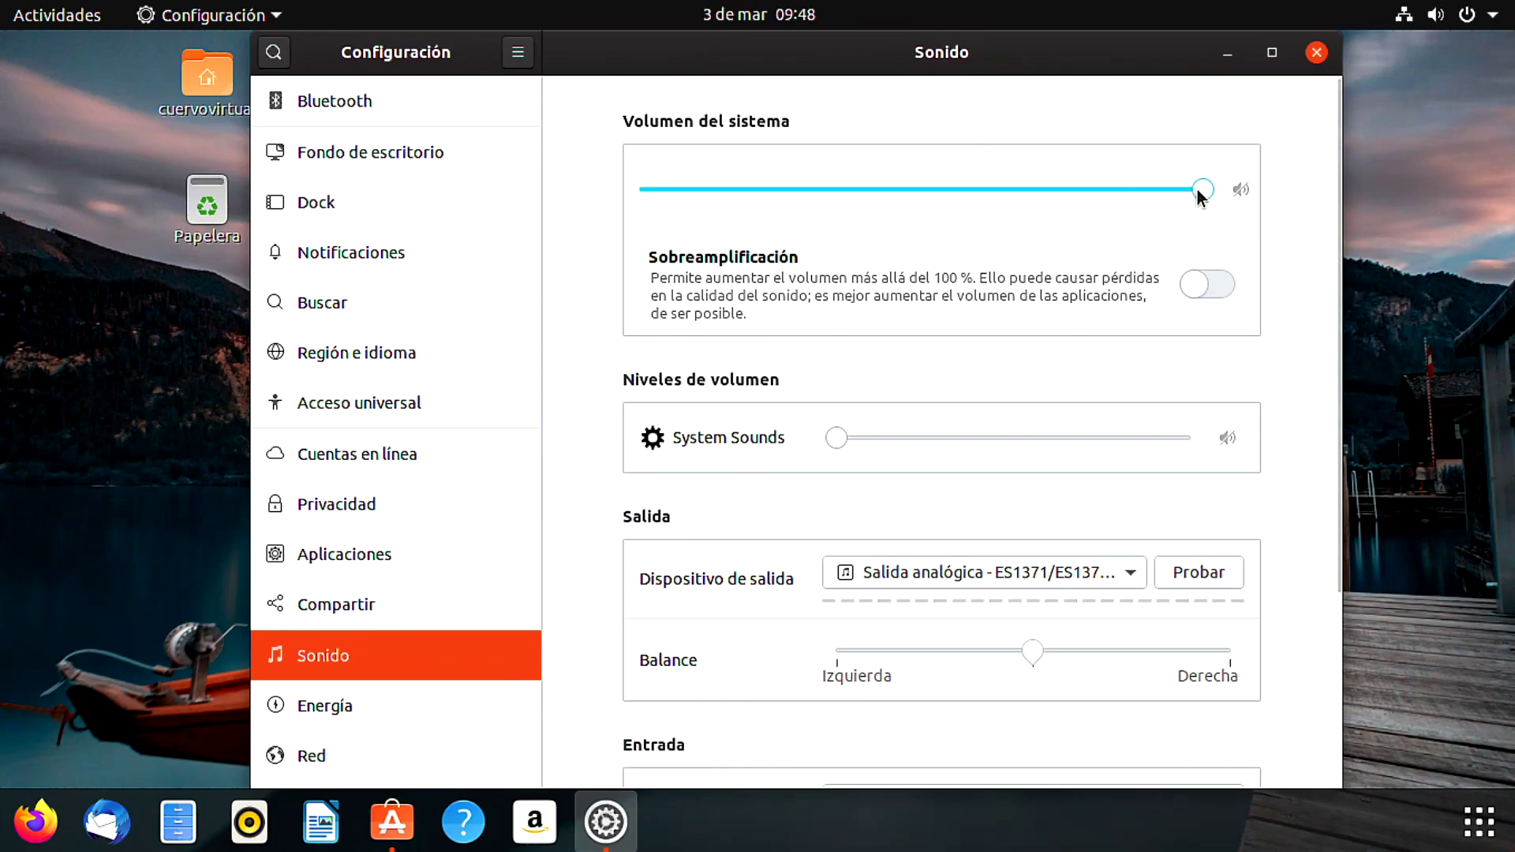
click(1236, 192)
click(1236, 191)
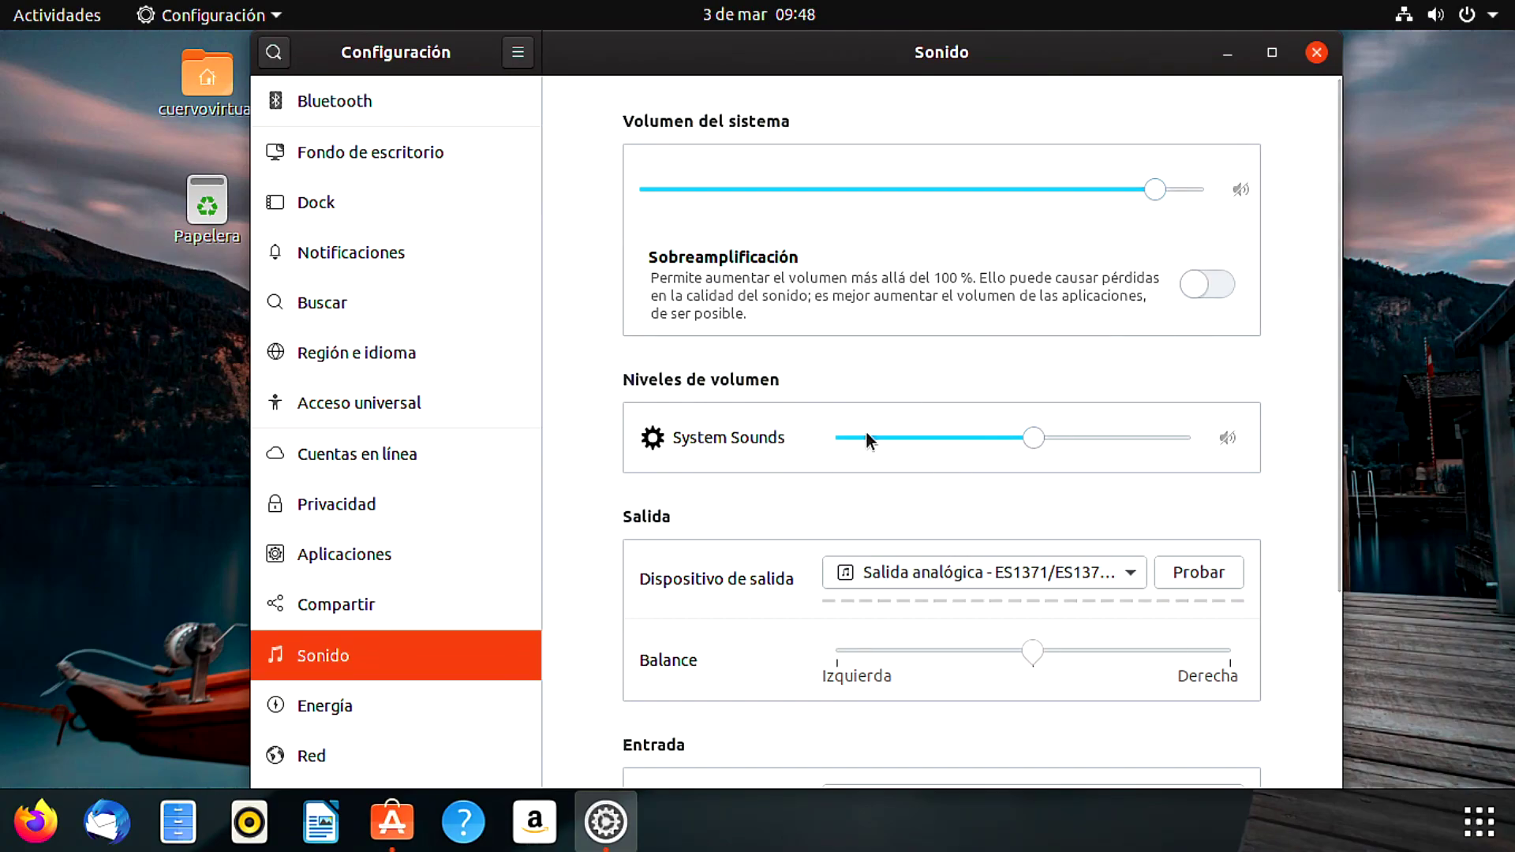
Review the sound output device choices, the input options and the alert sounds.
click(1065, 575)
click(1066, 574)
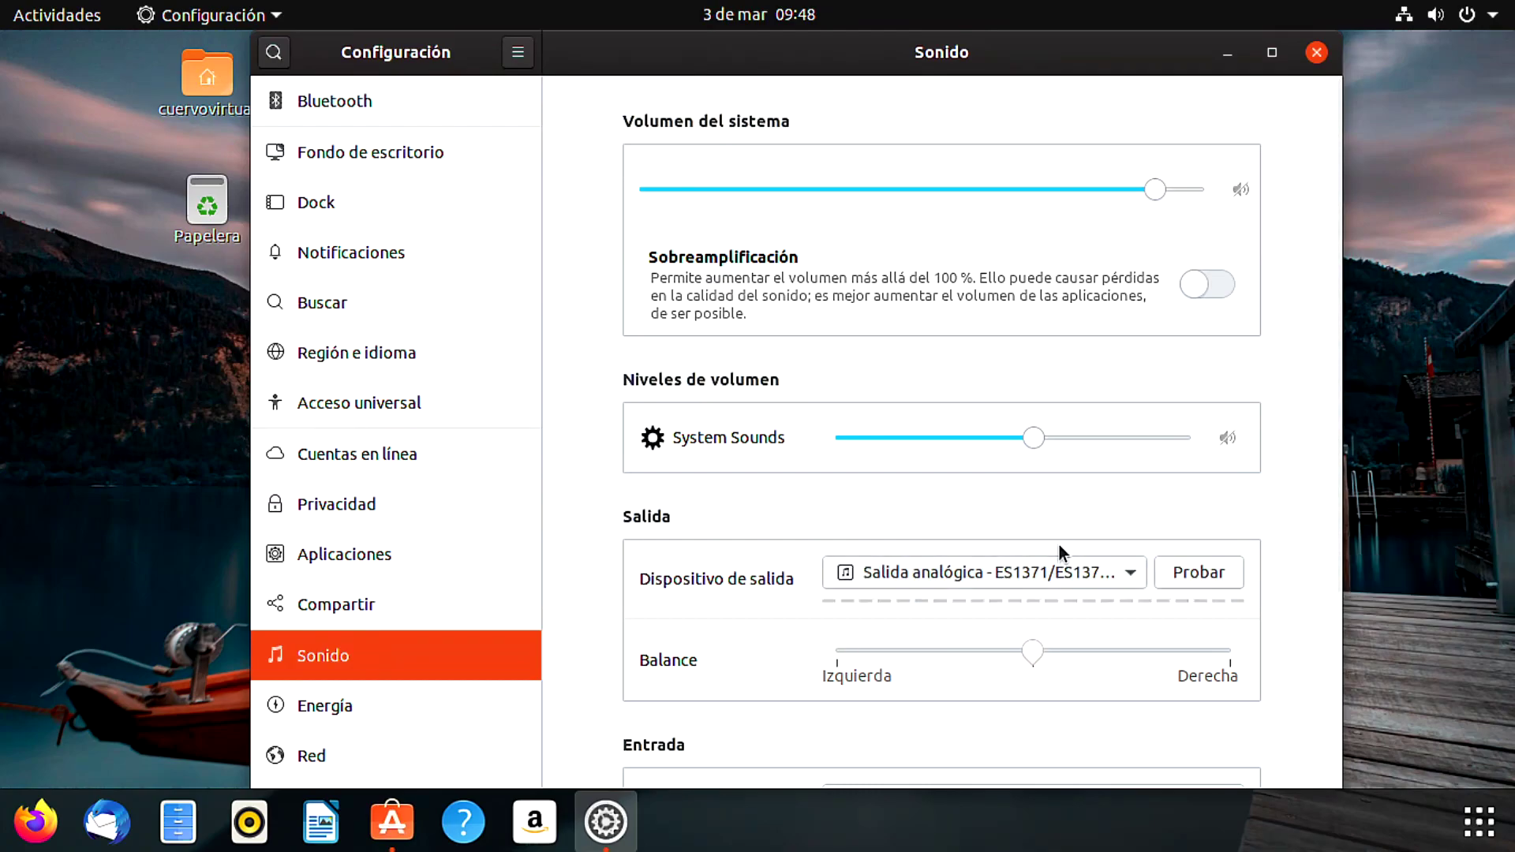
drag(1337, 424, 1286, 641)
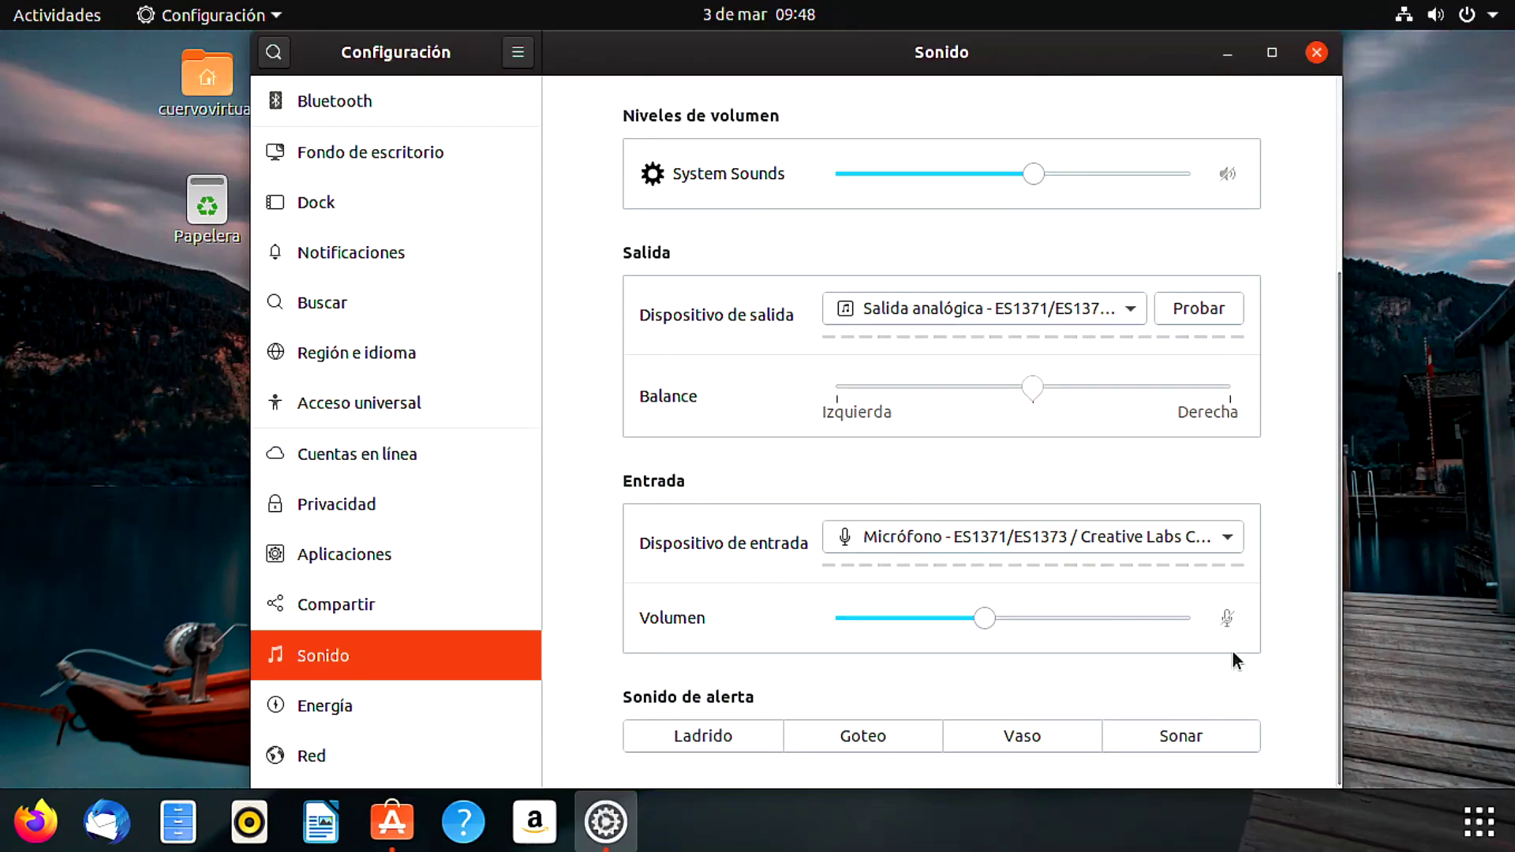
In the Energía settings, set the screen to turn off after 15 minutos.
click(439, 693)
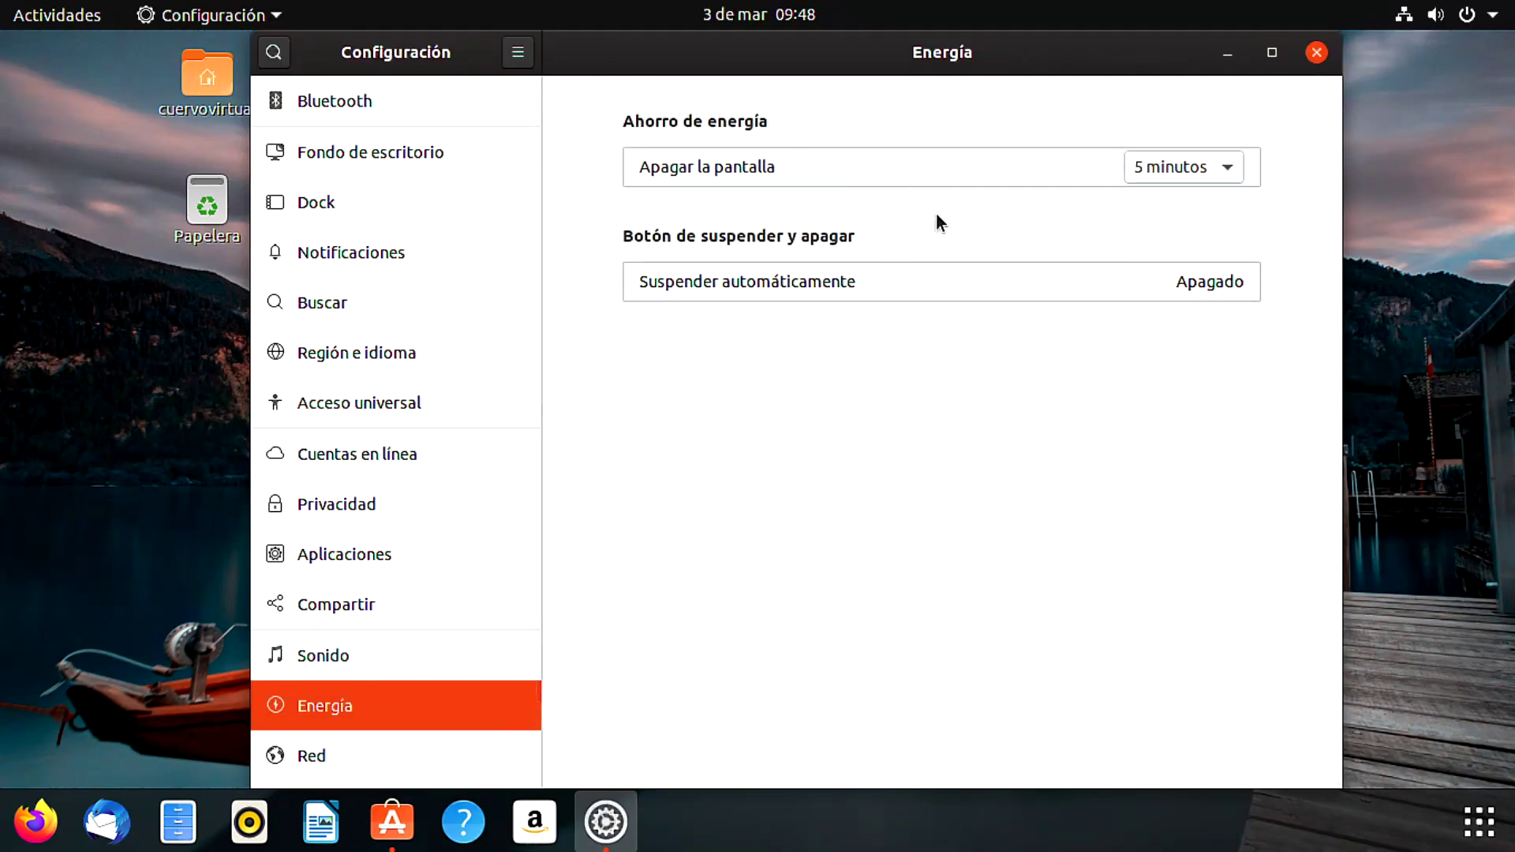
click(1140, 170)
click(1151, 299)
Review the Red settings and the Monitores and Combinaciones de teclas sections of Dispositivos.
scroll(473, 490, down, 2)
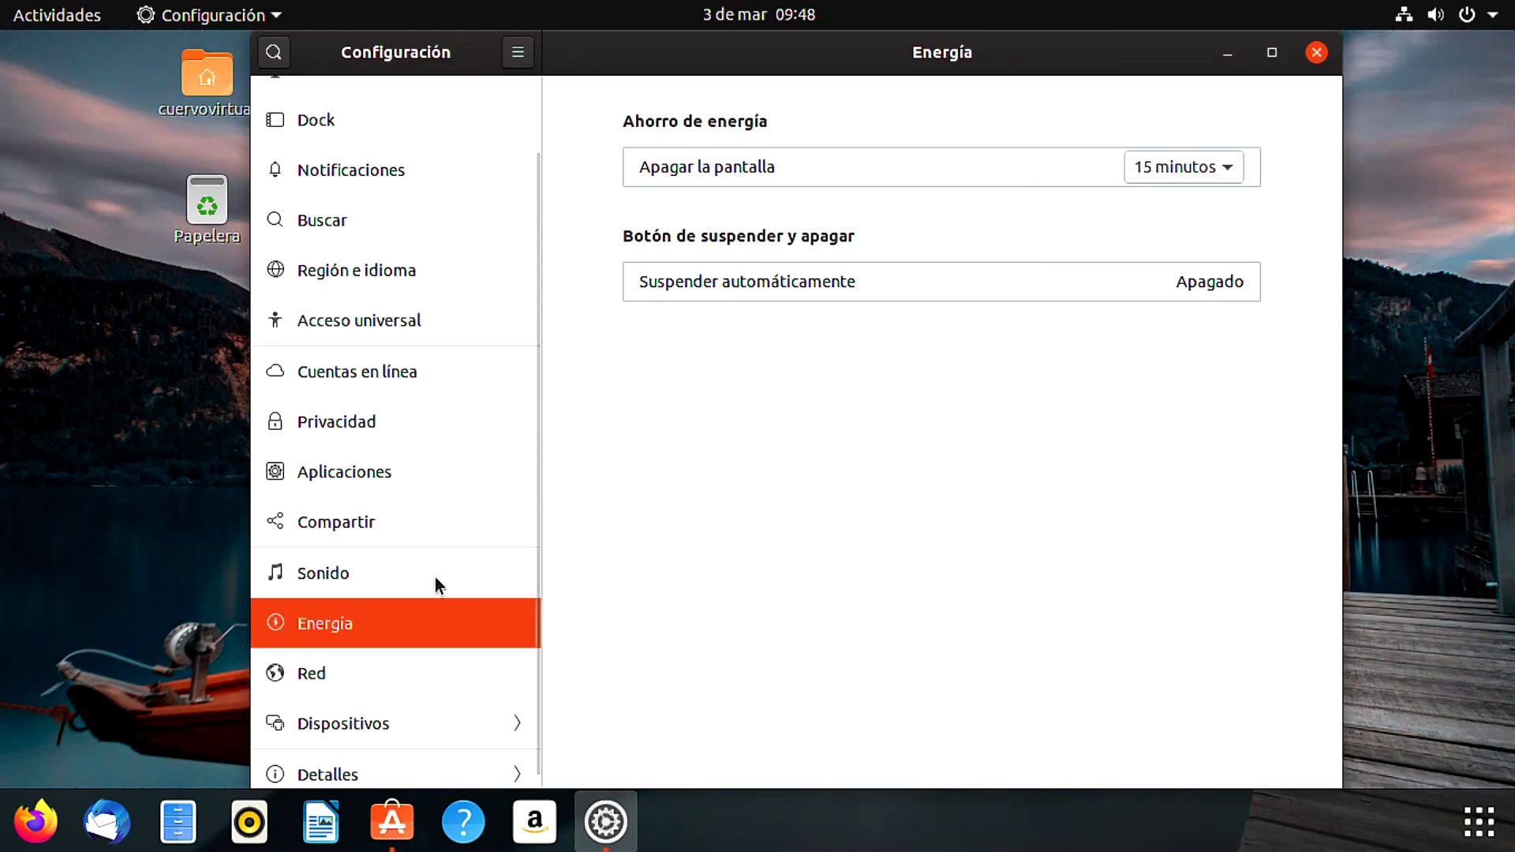
click(433, 673)
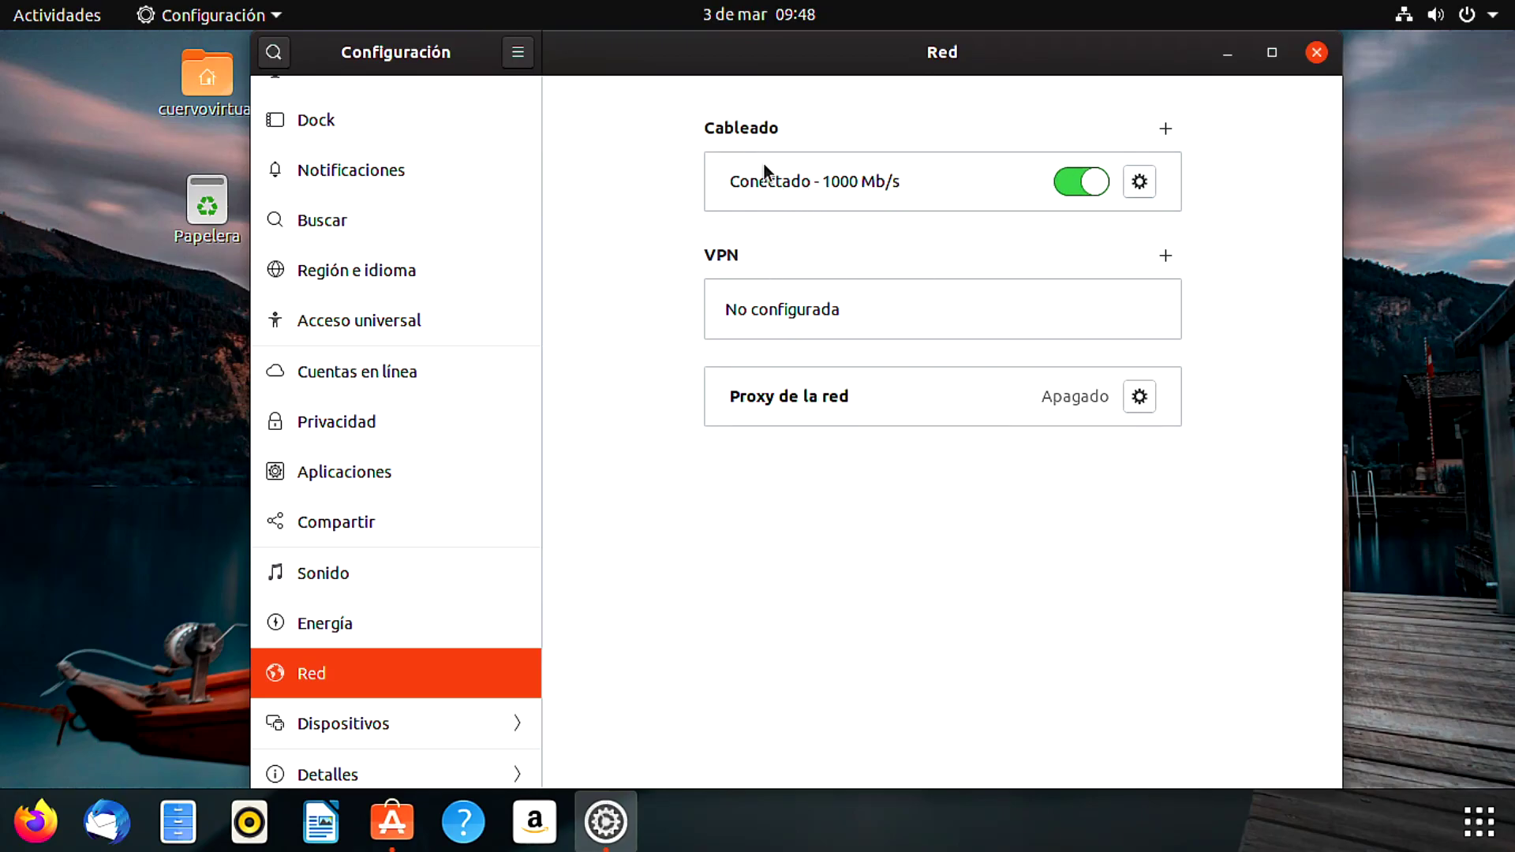
click(439, 721)
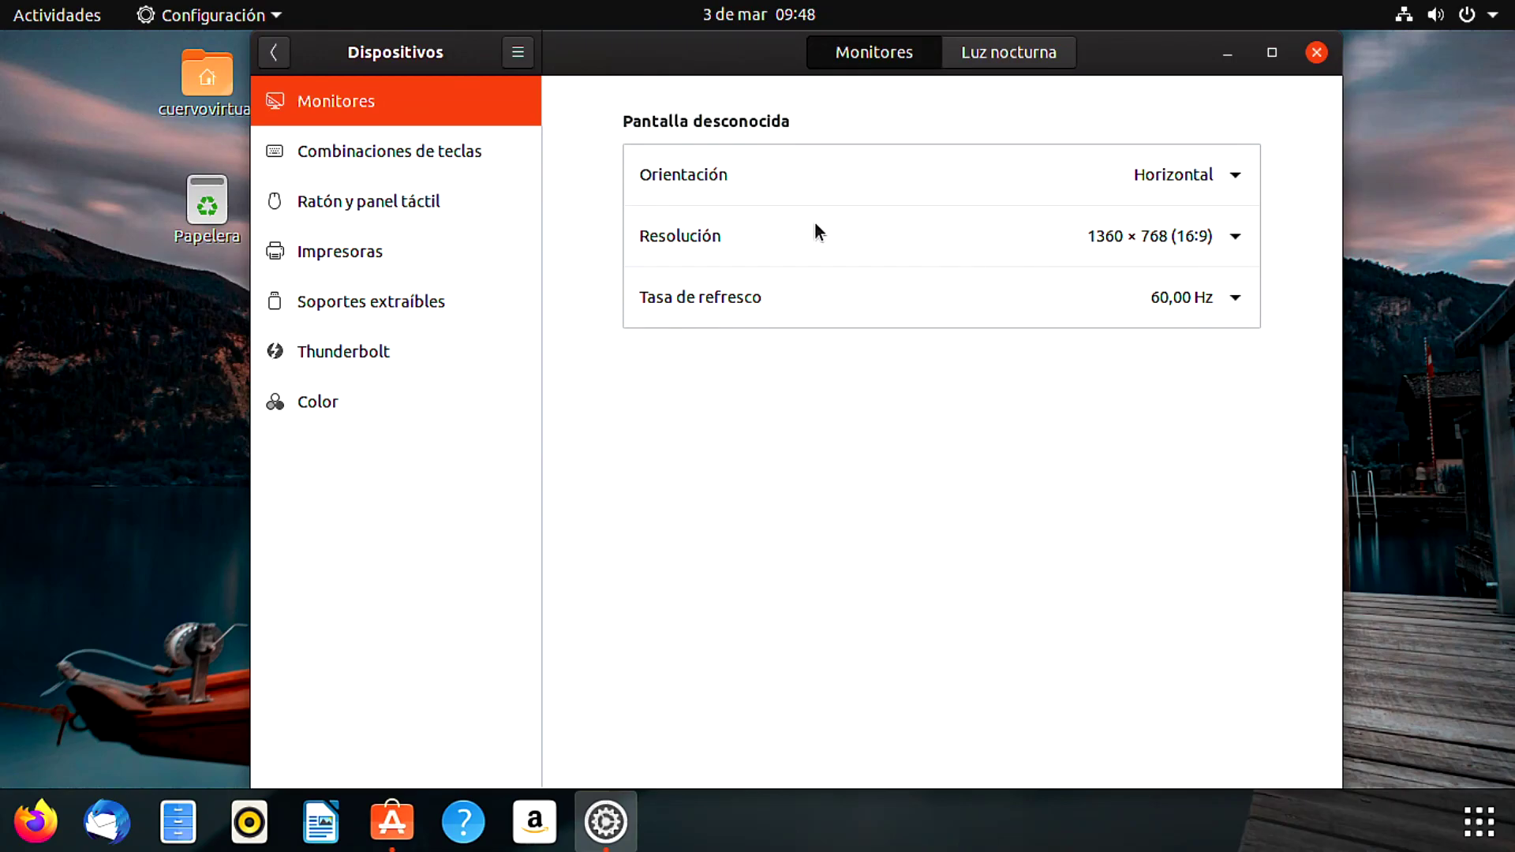
click(470, 148)
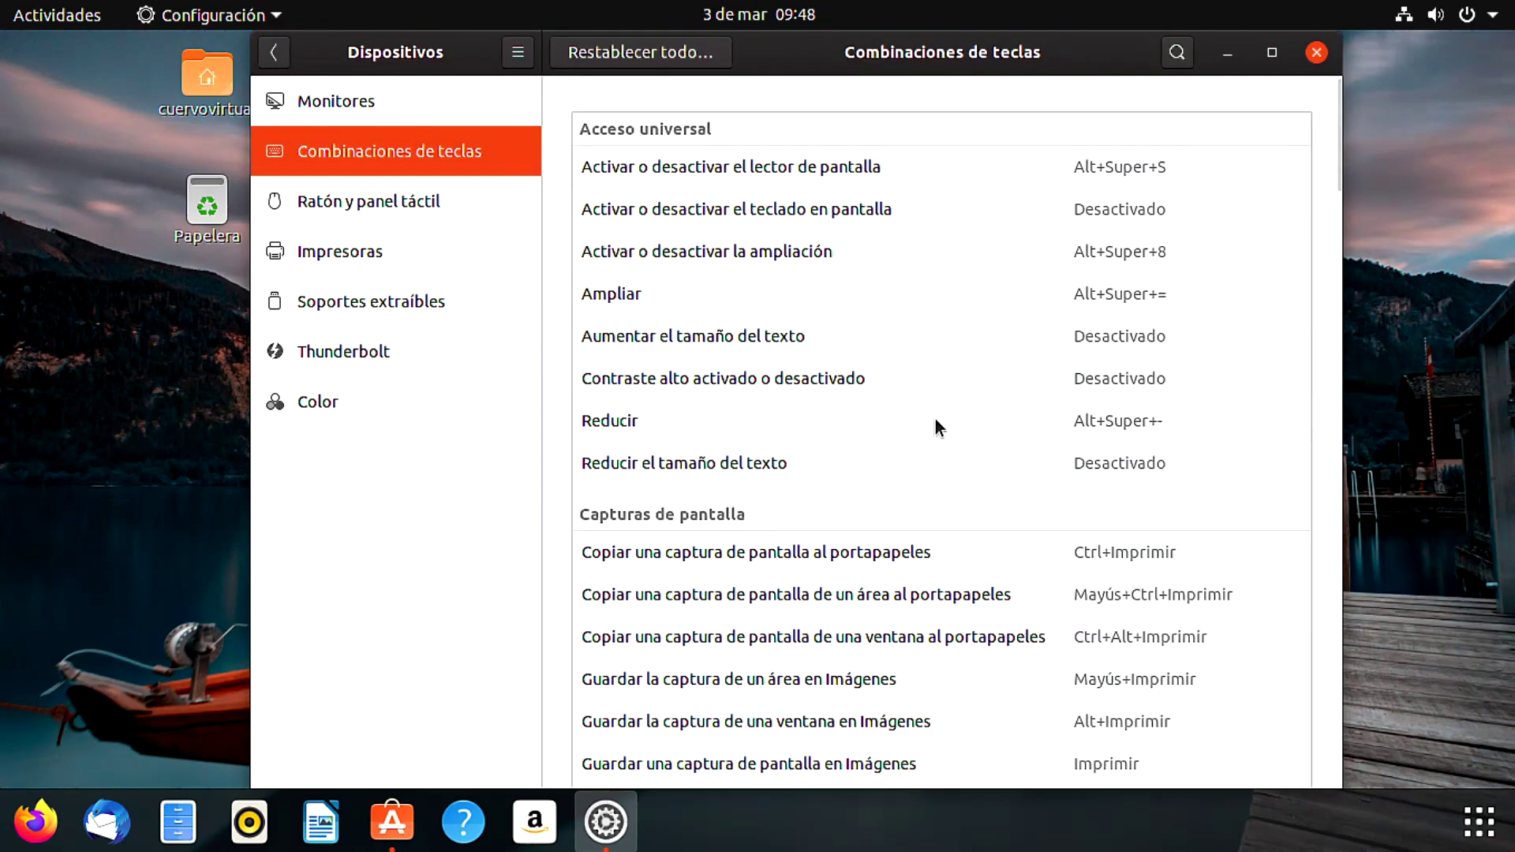
scroll(937, 423, down, 2)
Review the Ratón y panel táctil, Impresoras, Soportes extraíbles, Thunderbolt and Color device settings.
click(404, 207)
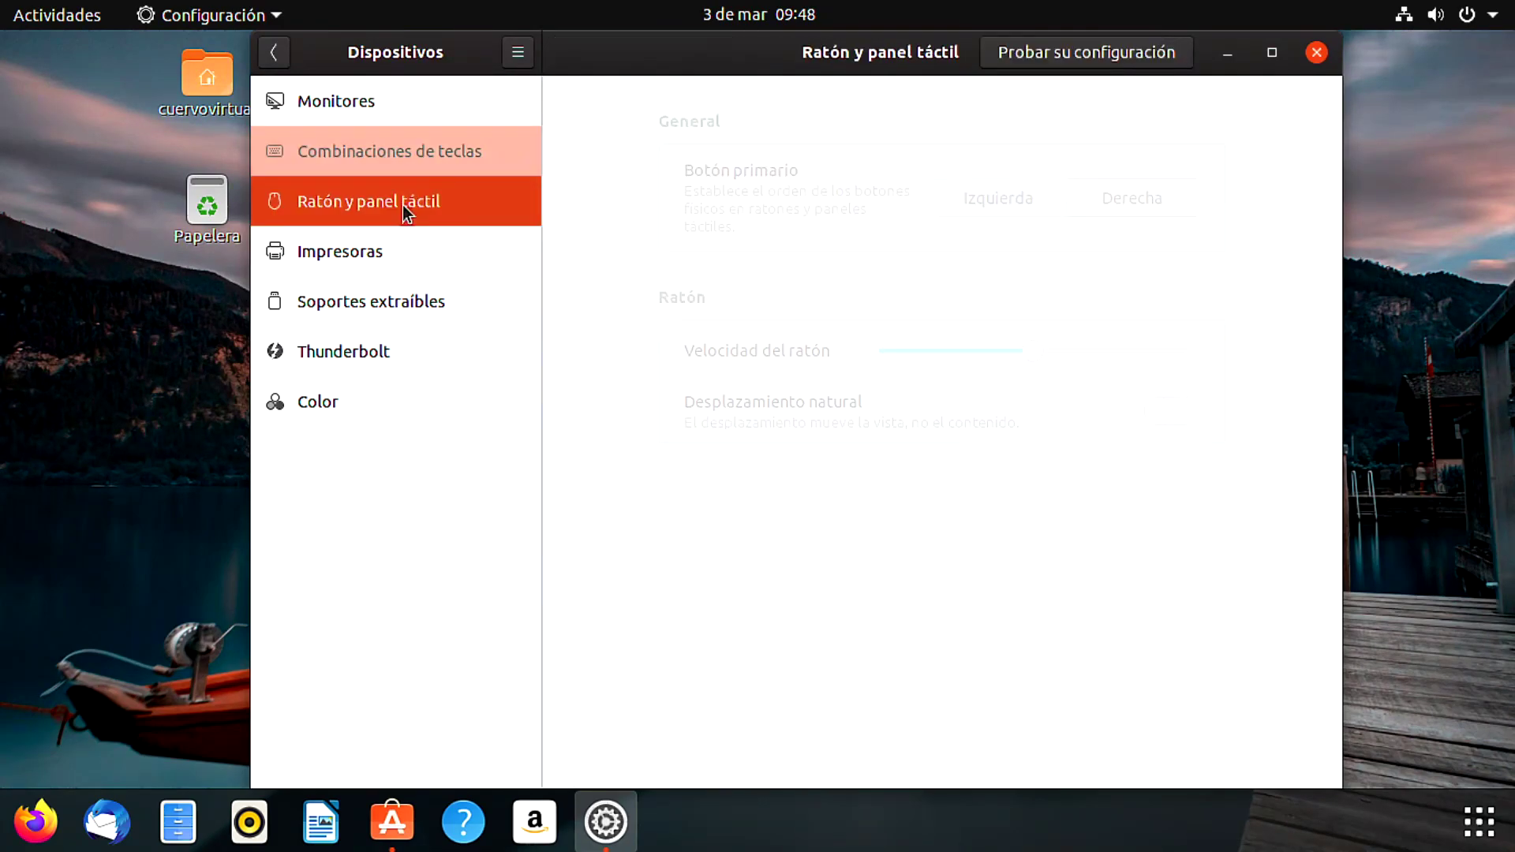
click(401, 253)
click(410, 292)
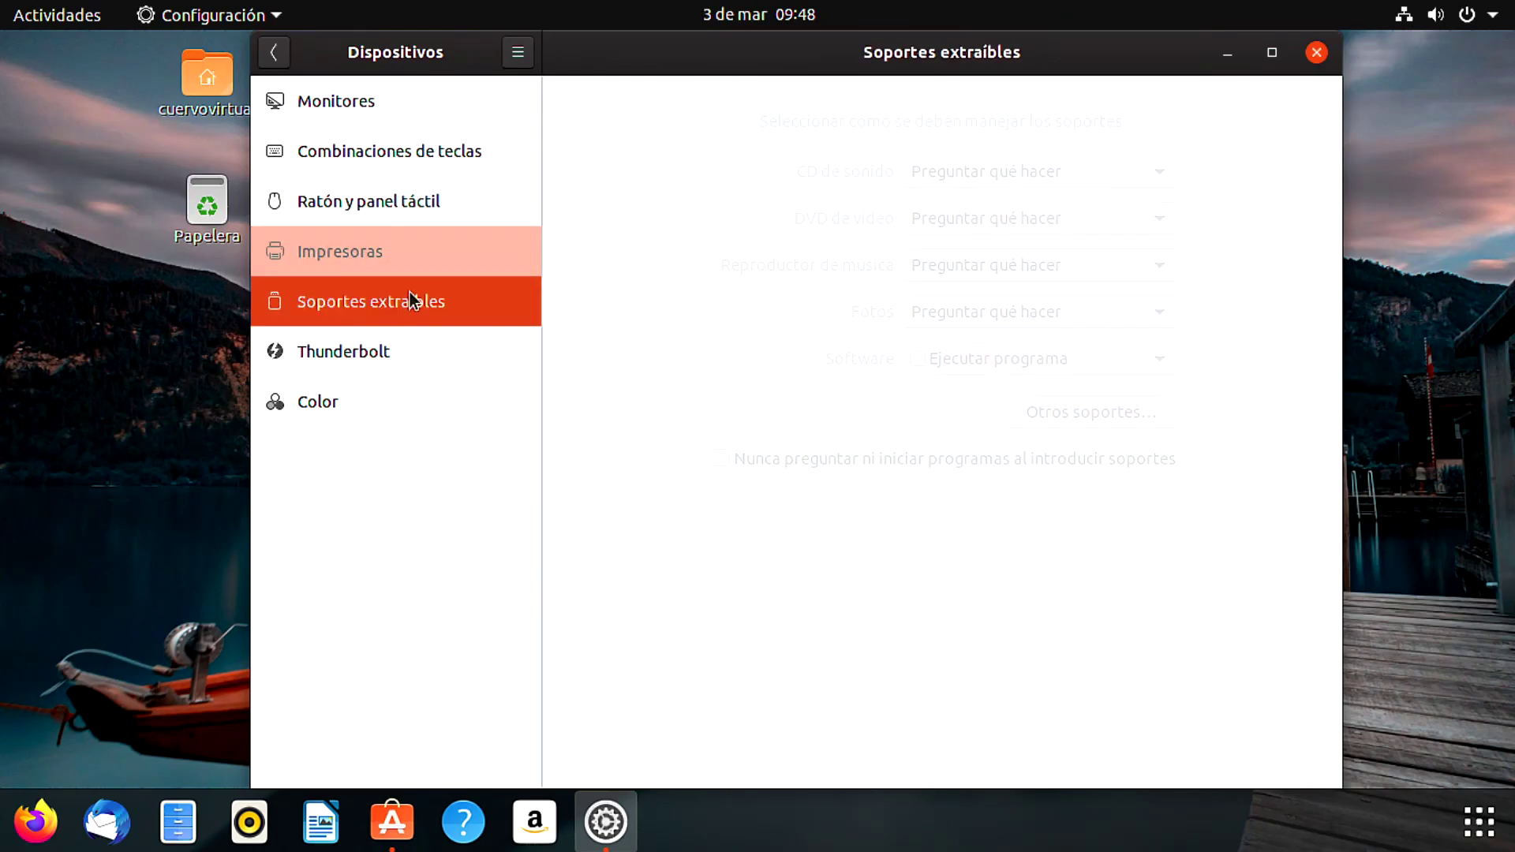
click(390, 361)
click(380, 406)
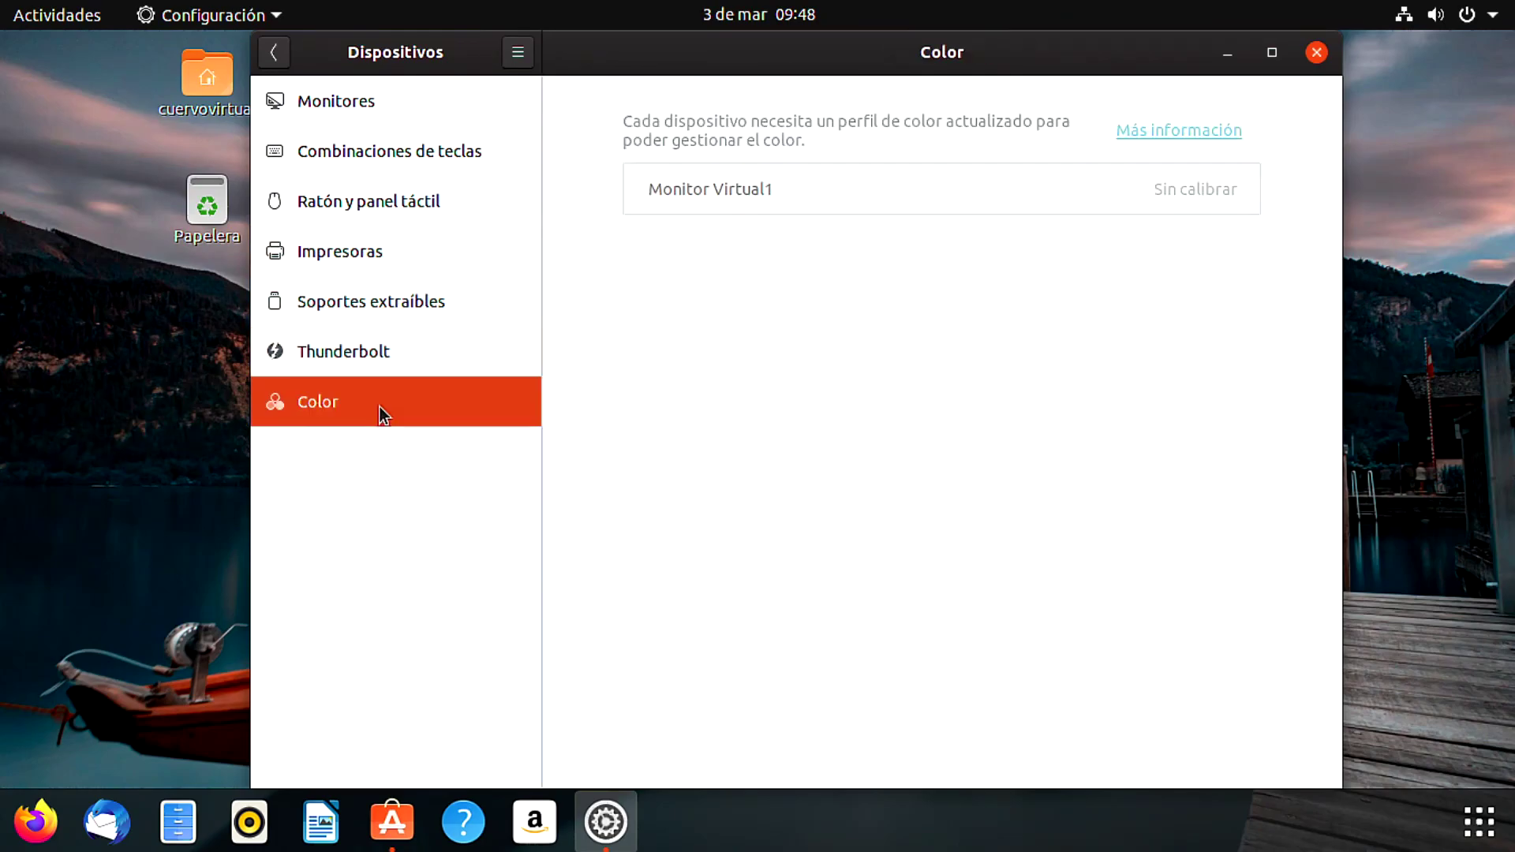
click(413, 300)
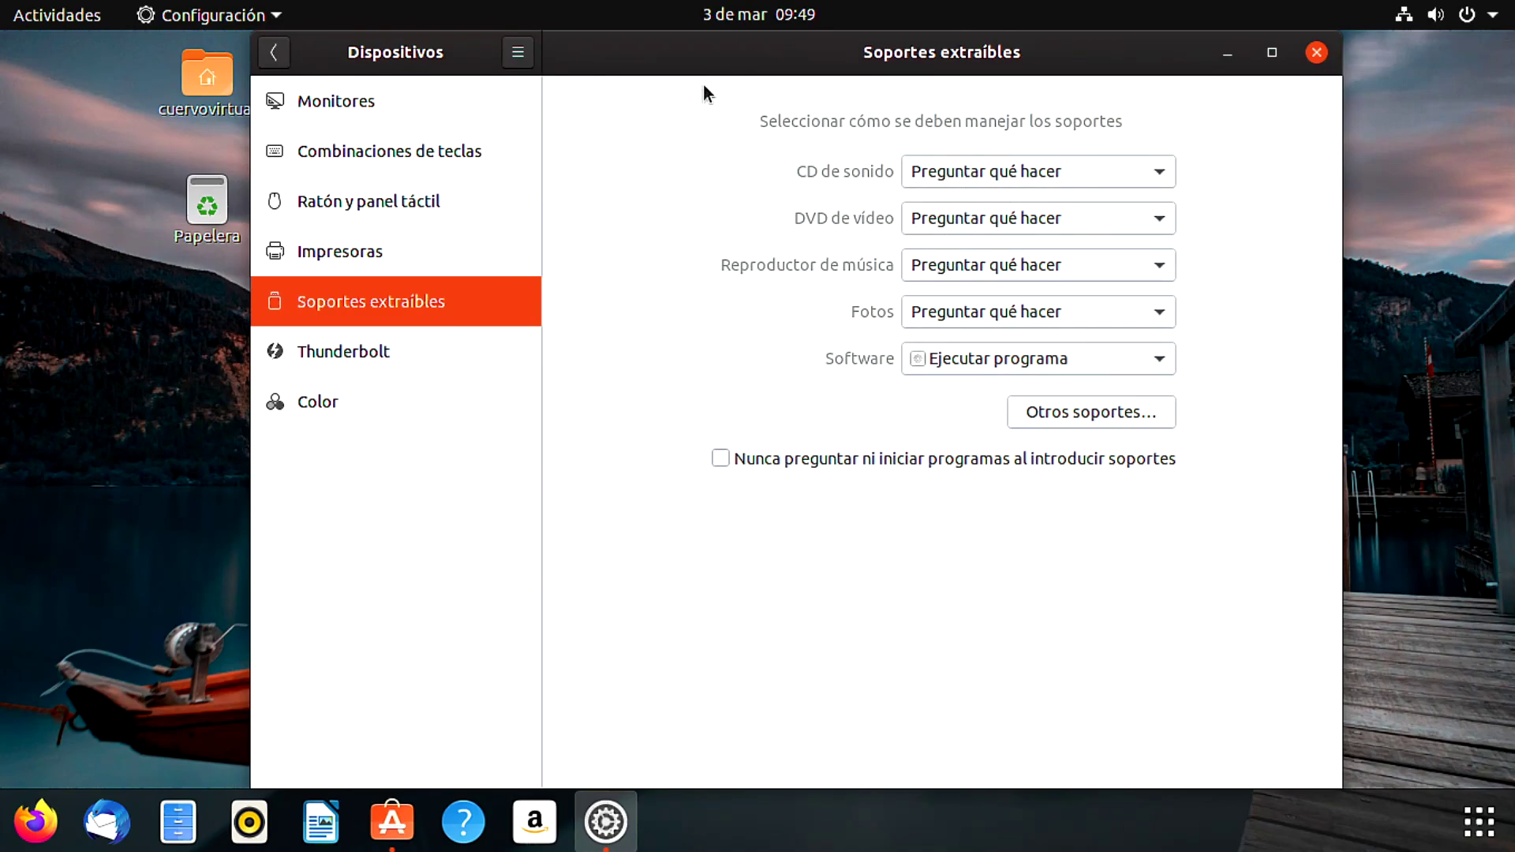
Return to the main settings list and view the system information under Detalles.
click(269, 60)
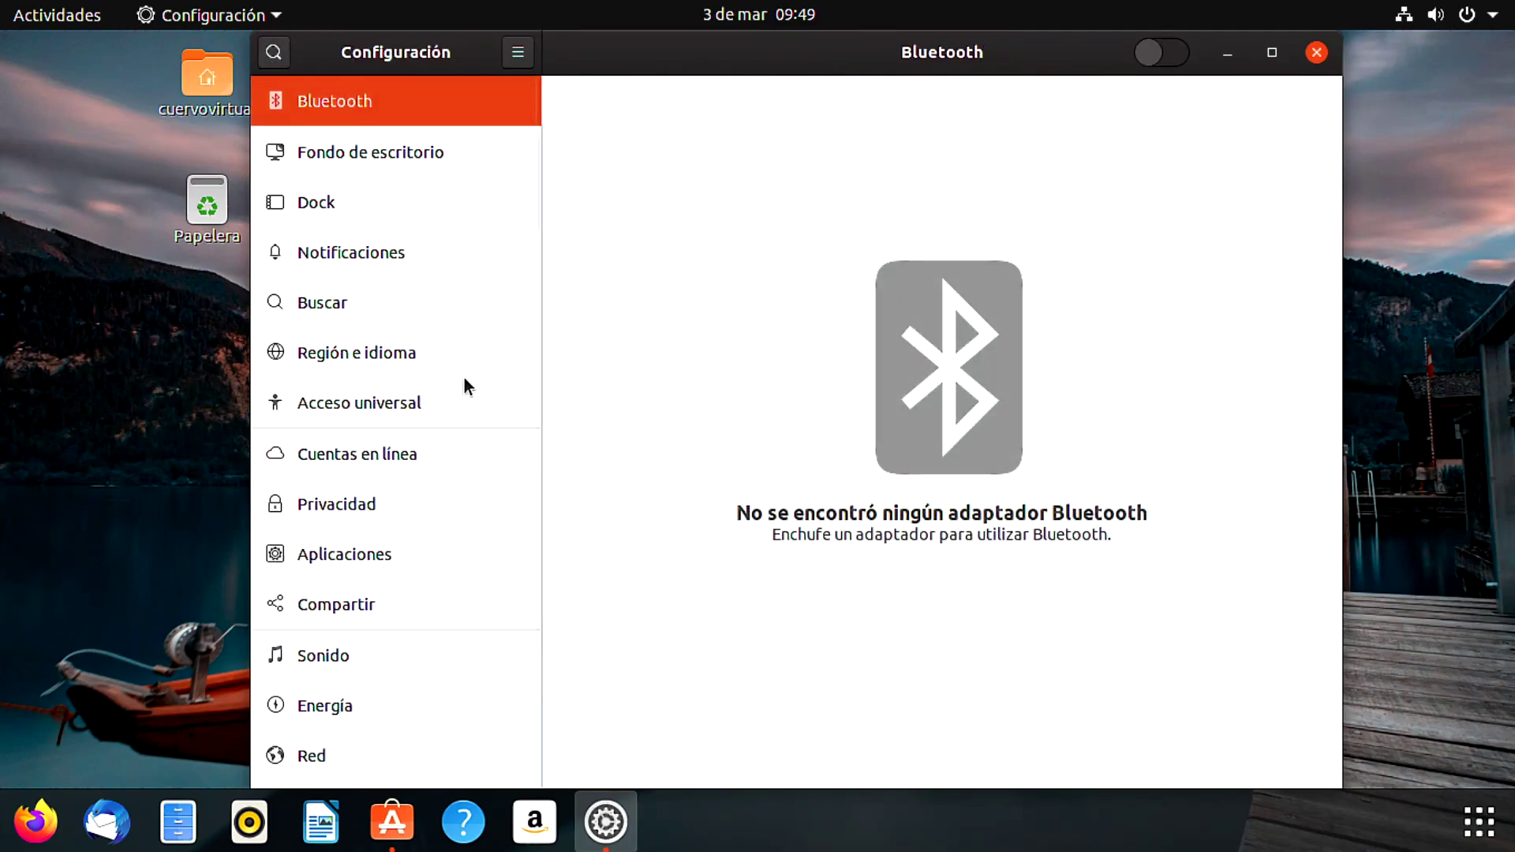
scroll(439, 689, down, 2)
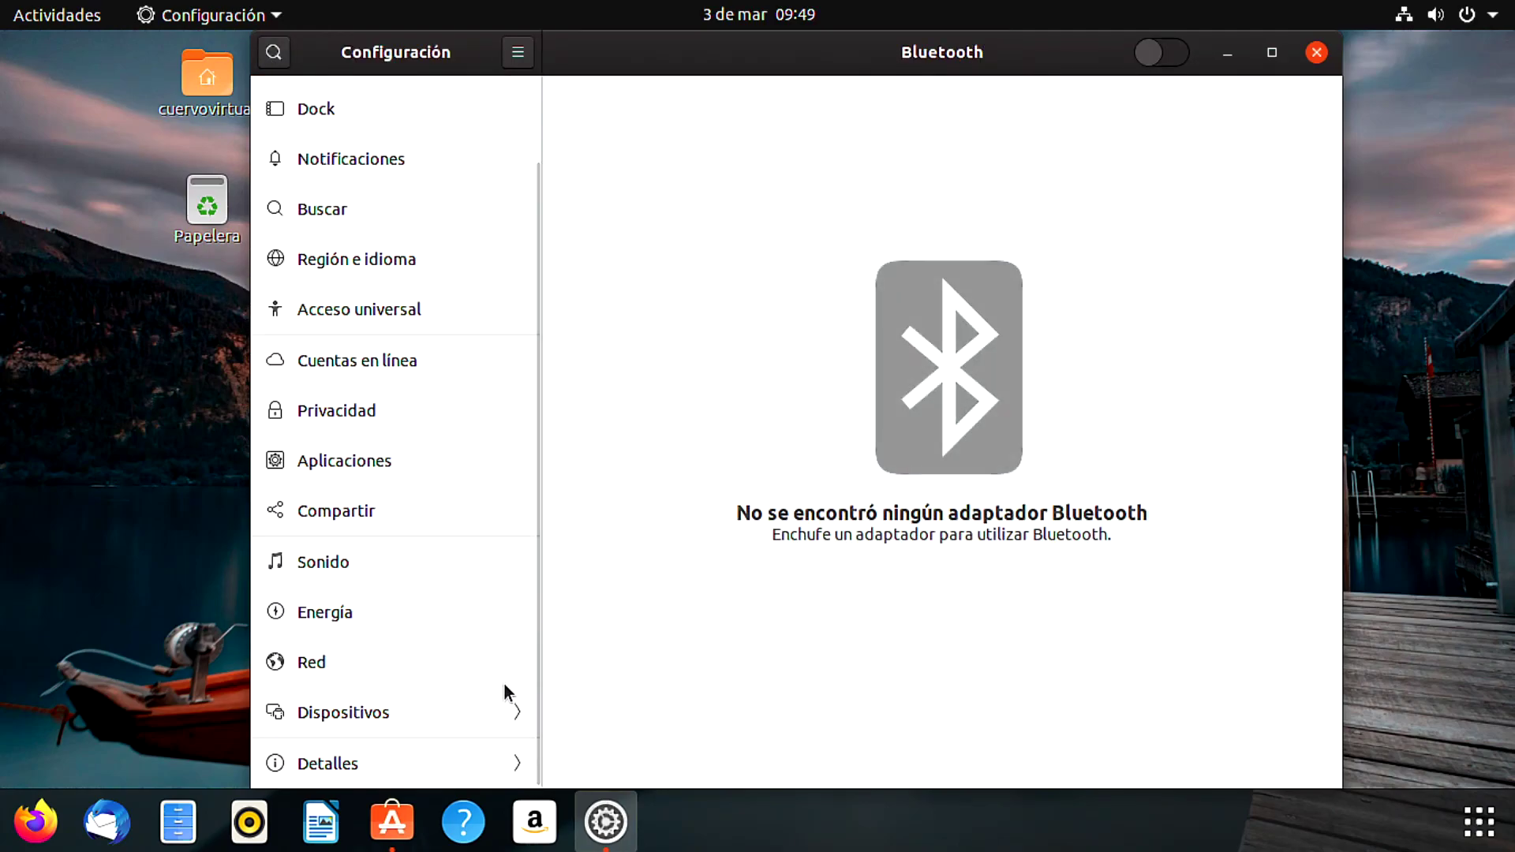
click(463, 760)
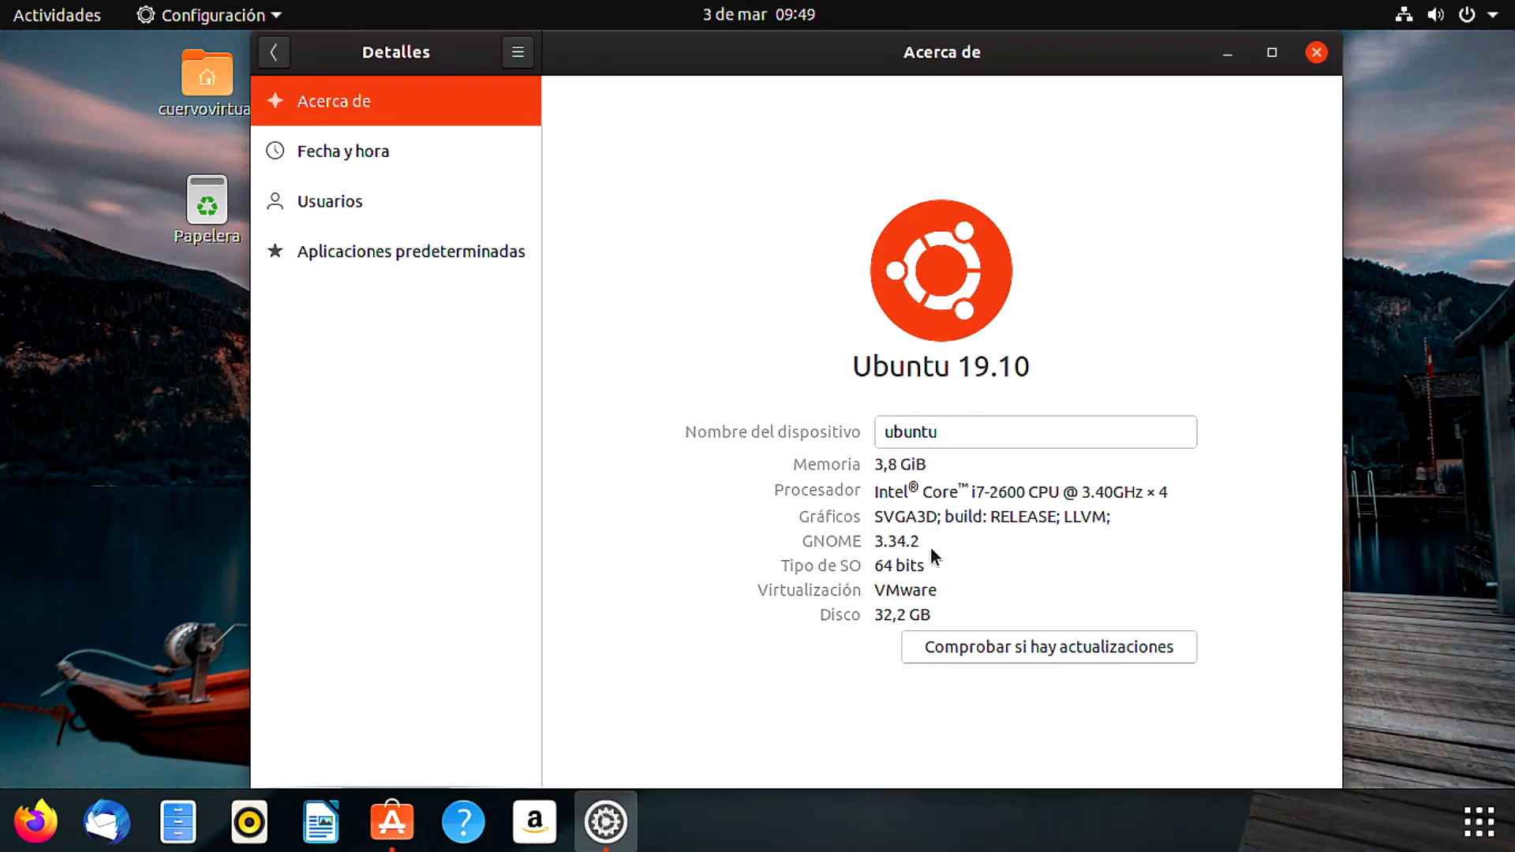
In the Fecha y hora settings, set the time zone to Santiago, Chile, and switch the clock to the 12-hour AM/PM format.
click(398, 152)
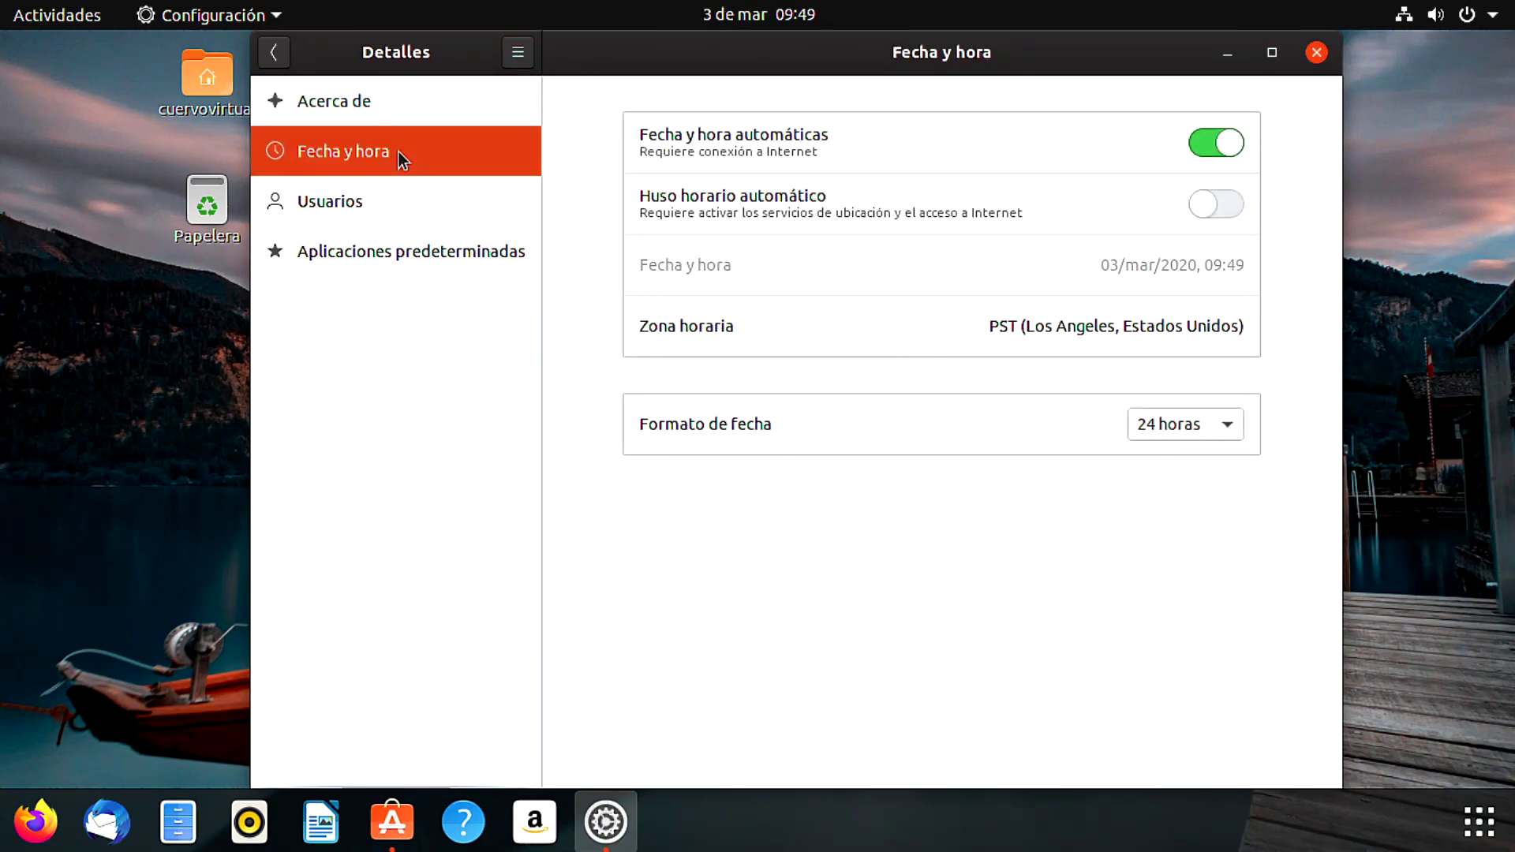
click(1227, 207)
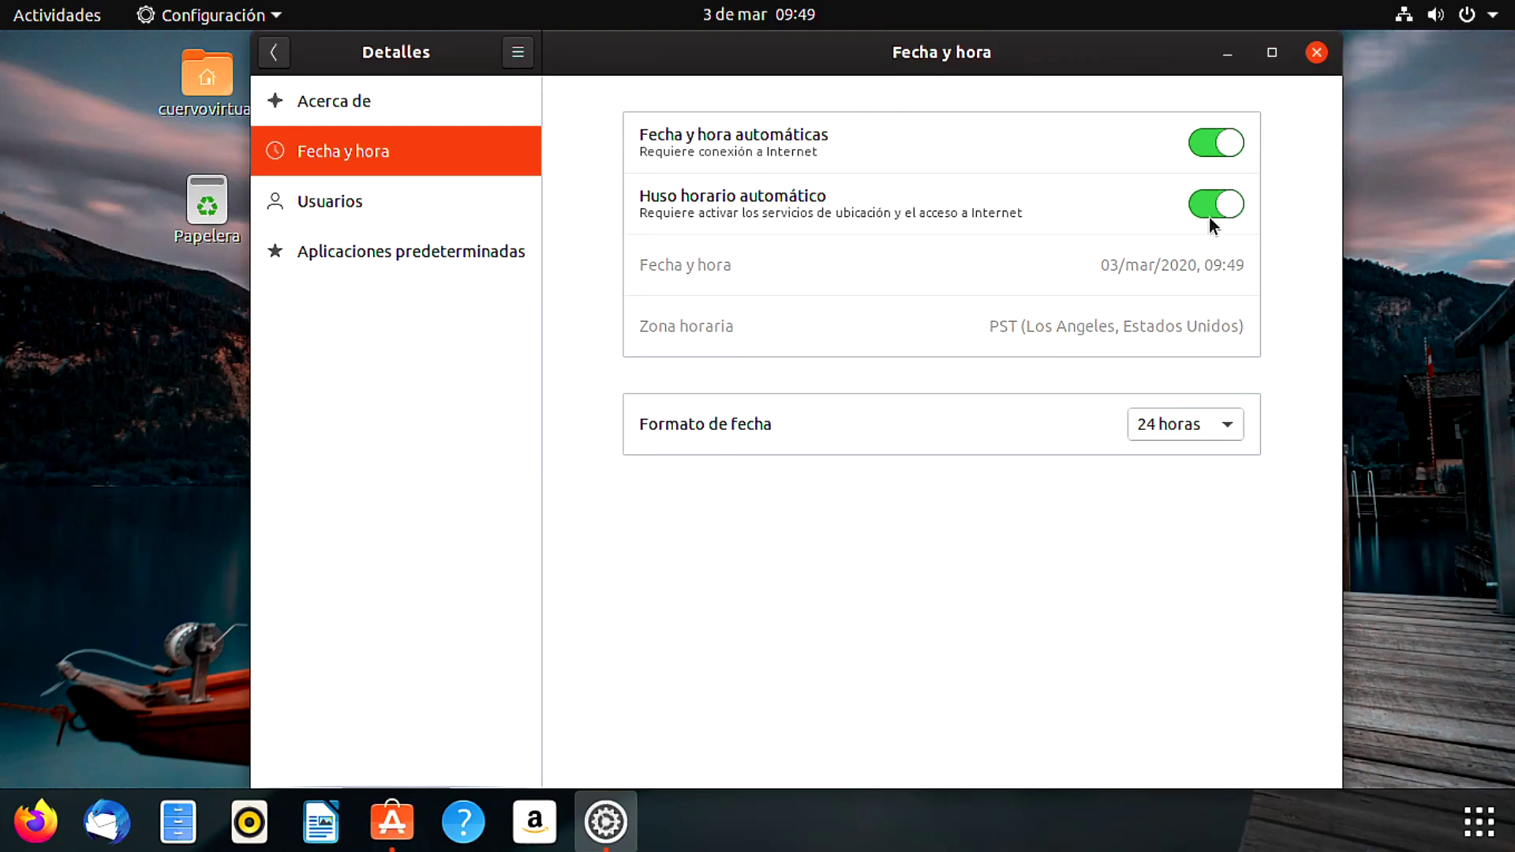
click(1207, 207)
click(1132, 328)
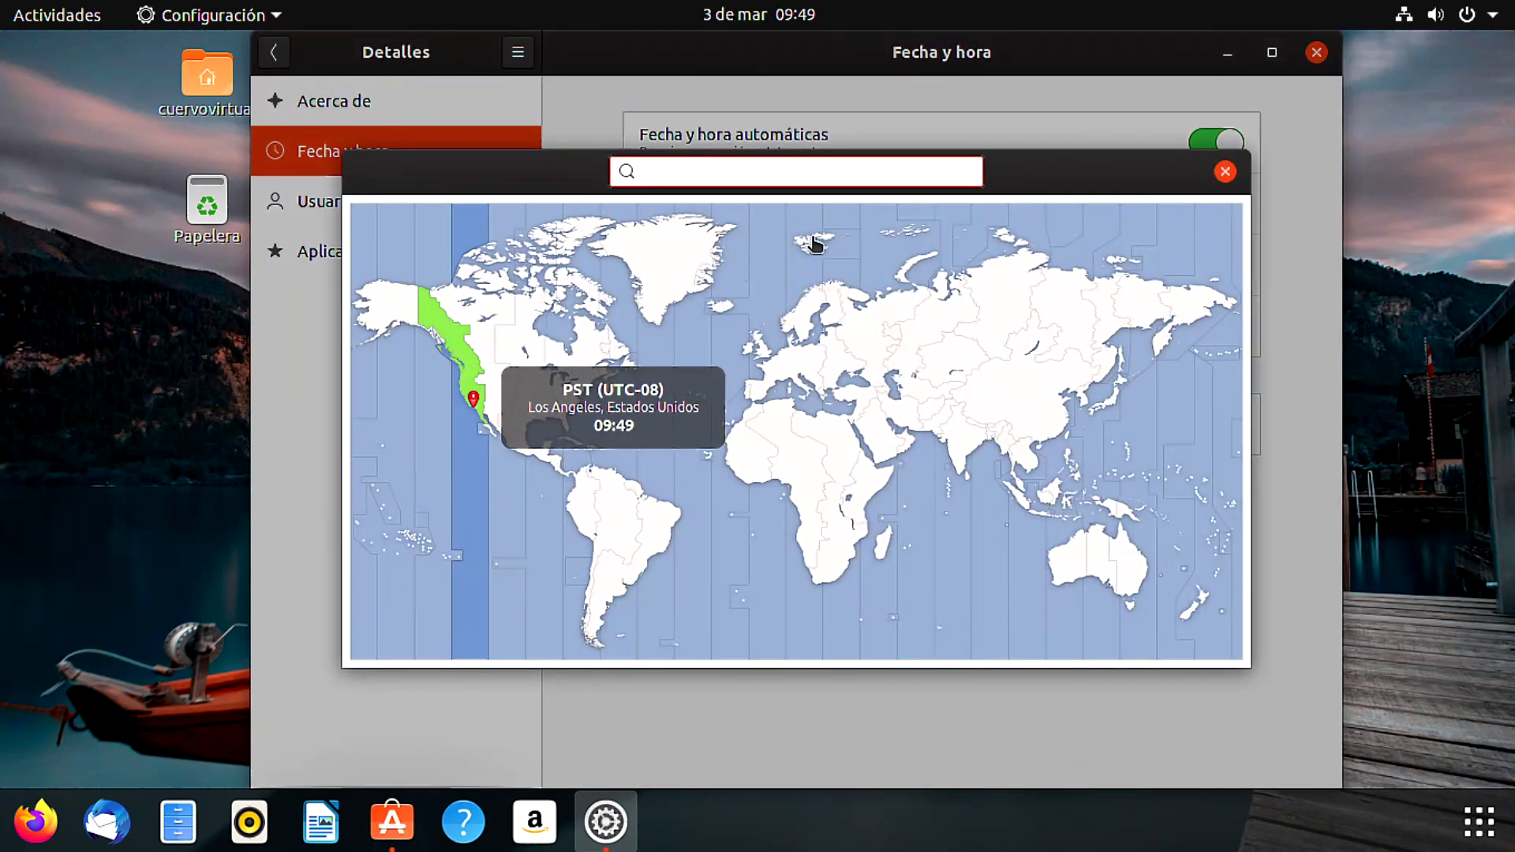
click(597, 587)
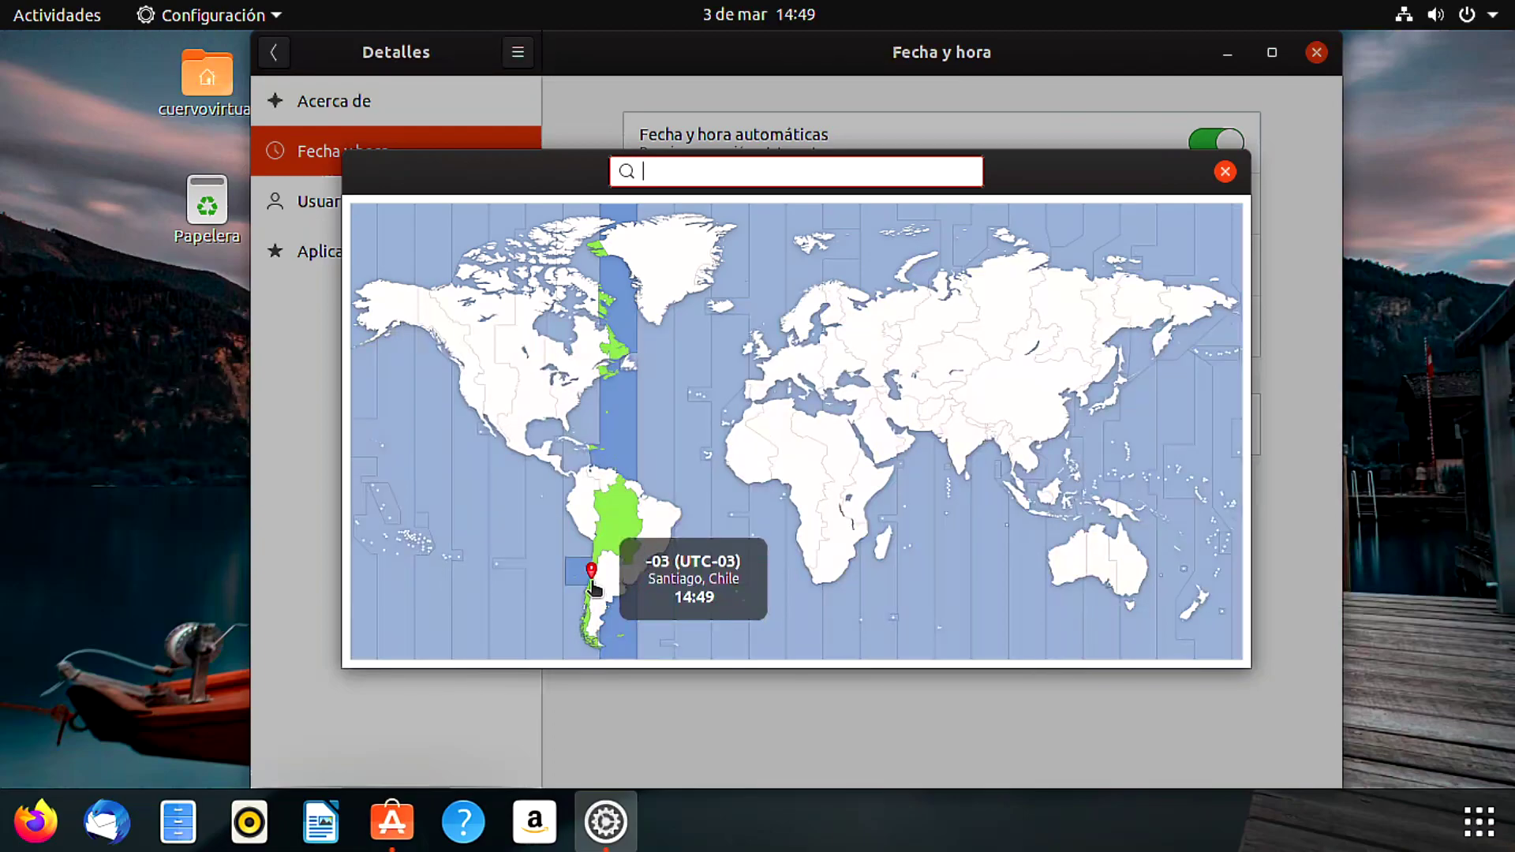
click(1224, 172)
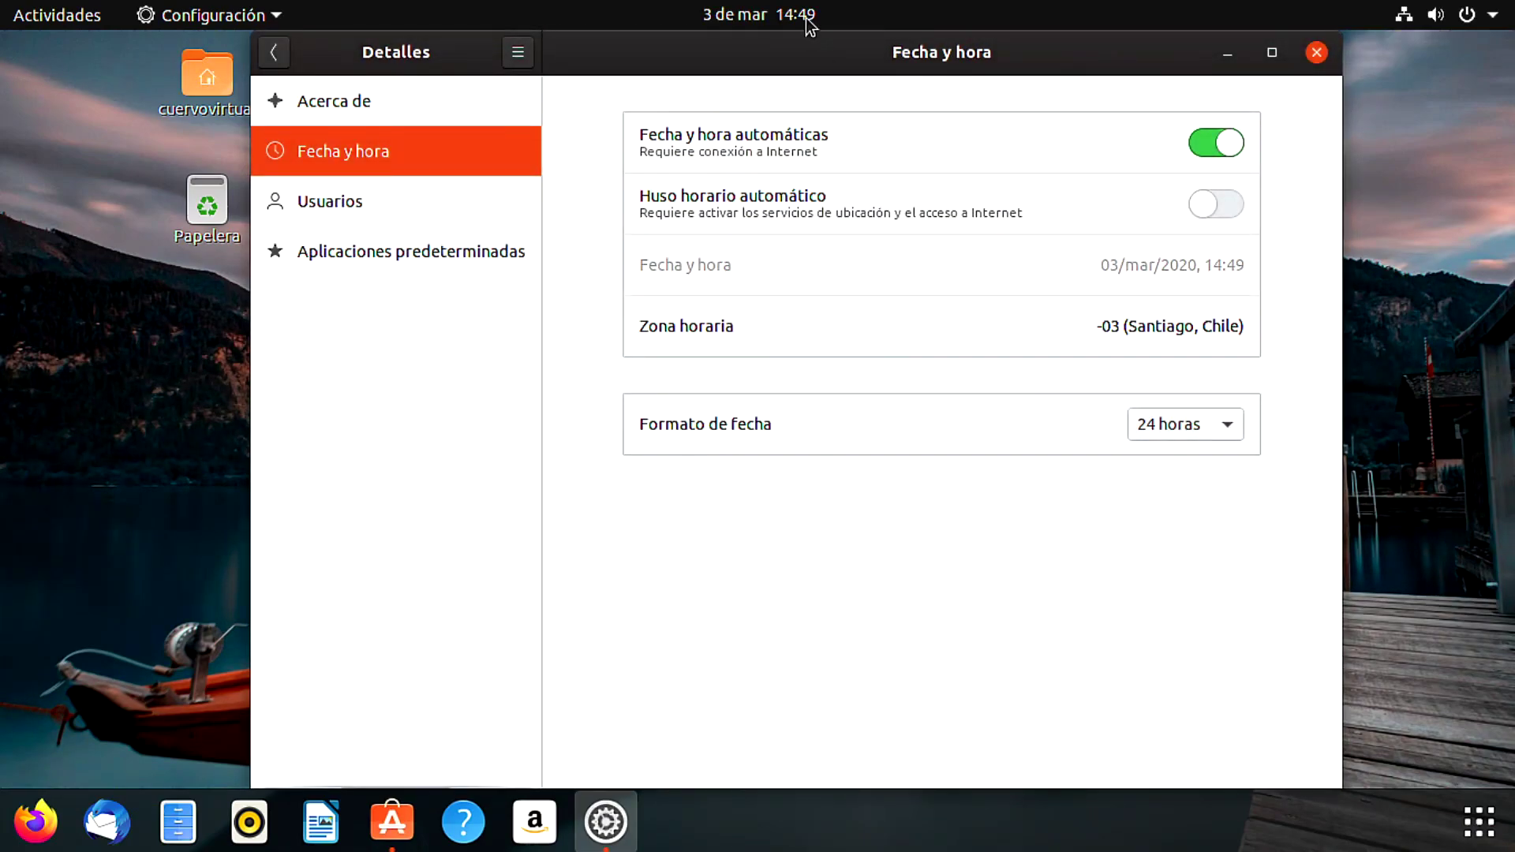
click(1196, 418)
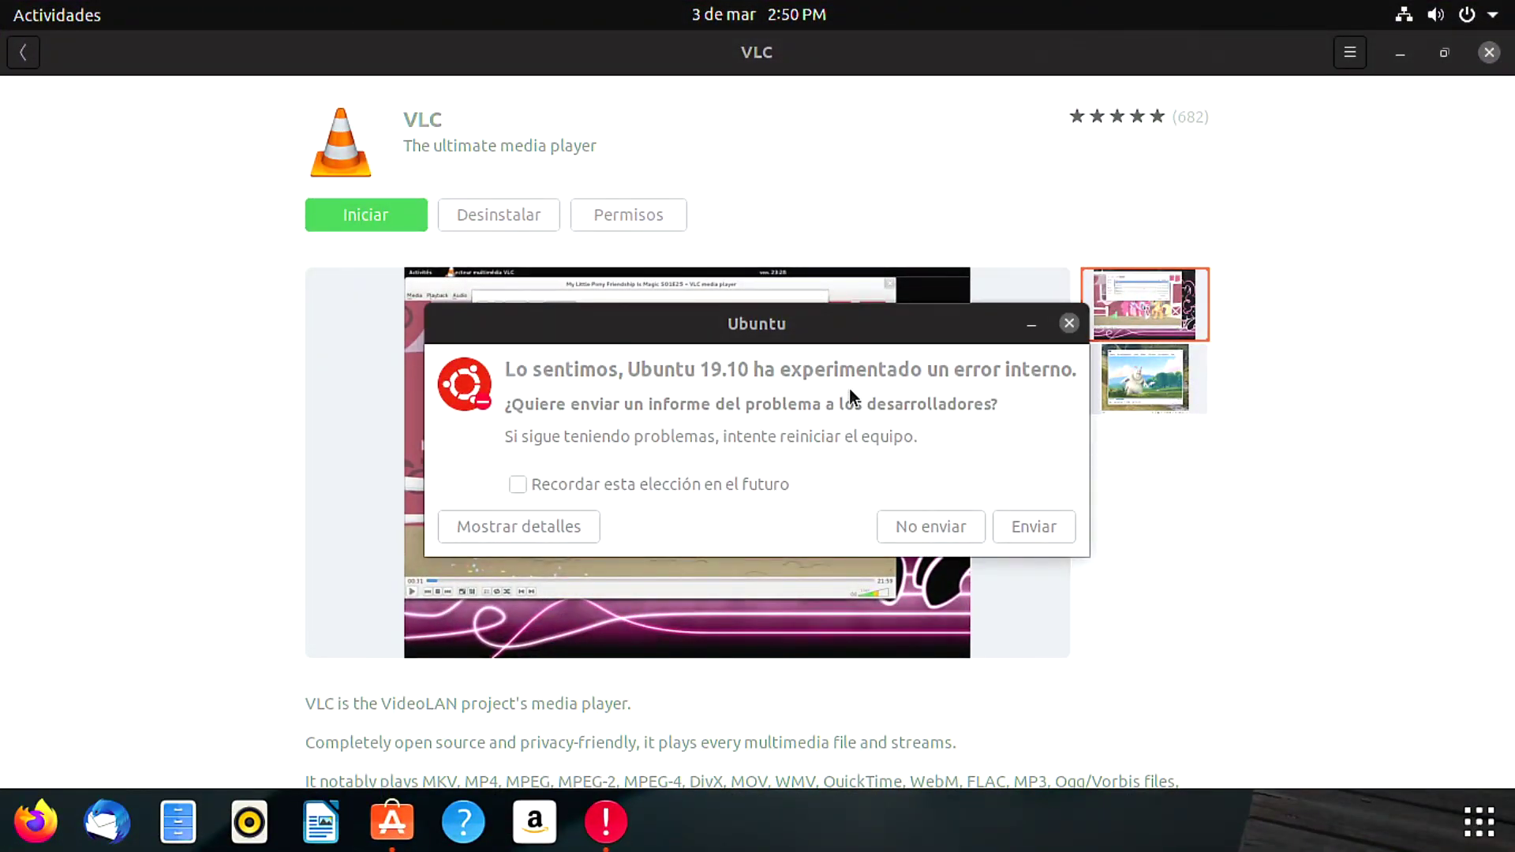
Move the Ubuntu internal error report dialog slightly and read its message.
drag(849, 330, 891, 328)
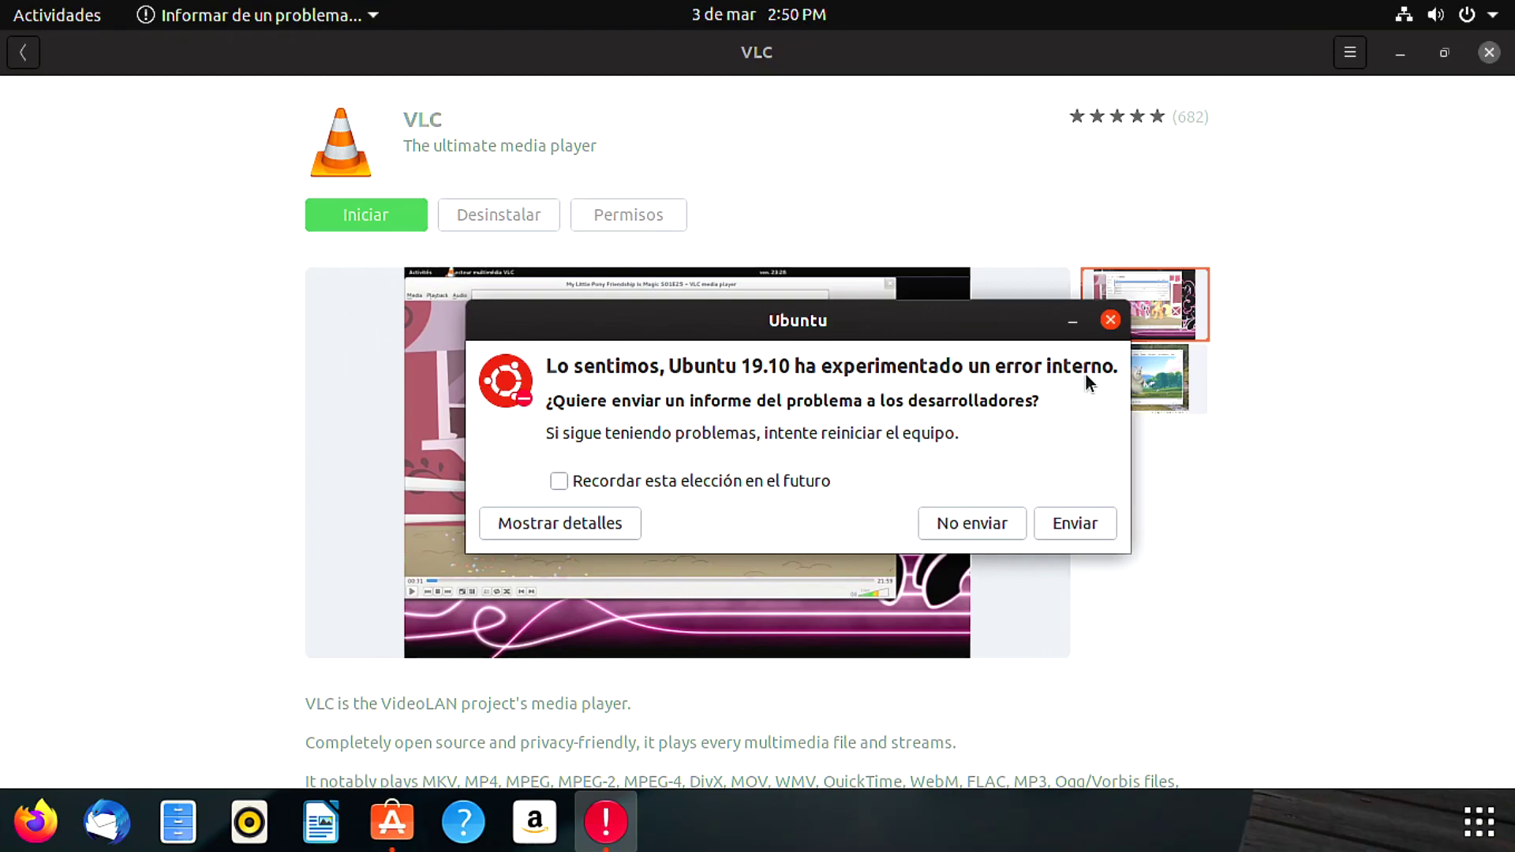
Dismiss the Ubuntu internal error report without sending it and close the Software de Ubuntu window.
click(1109, 320)
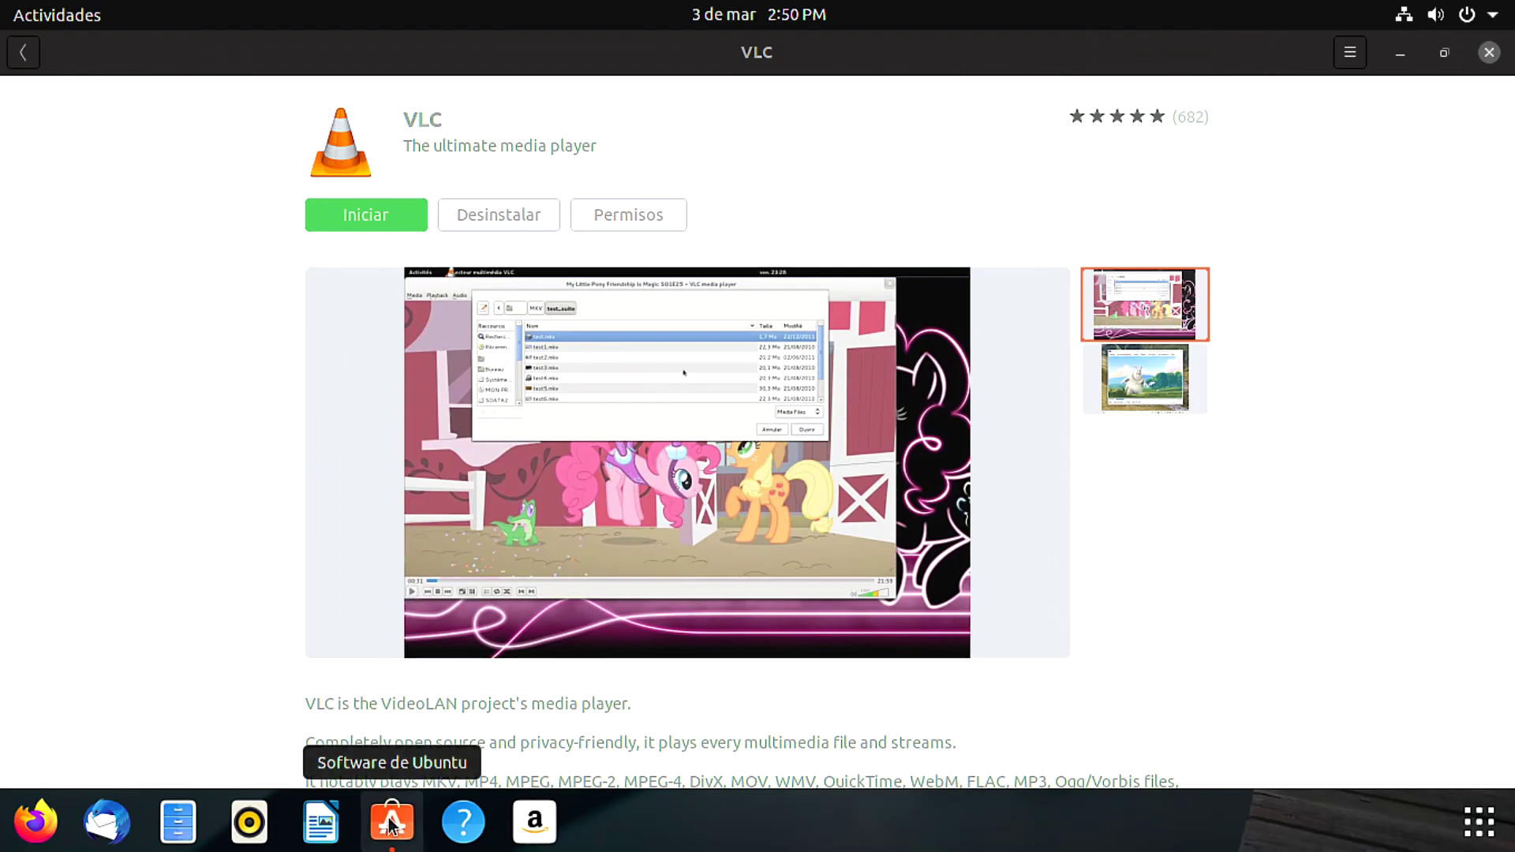
click(390, 824)
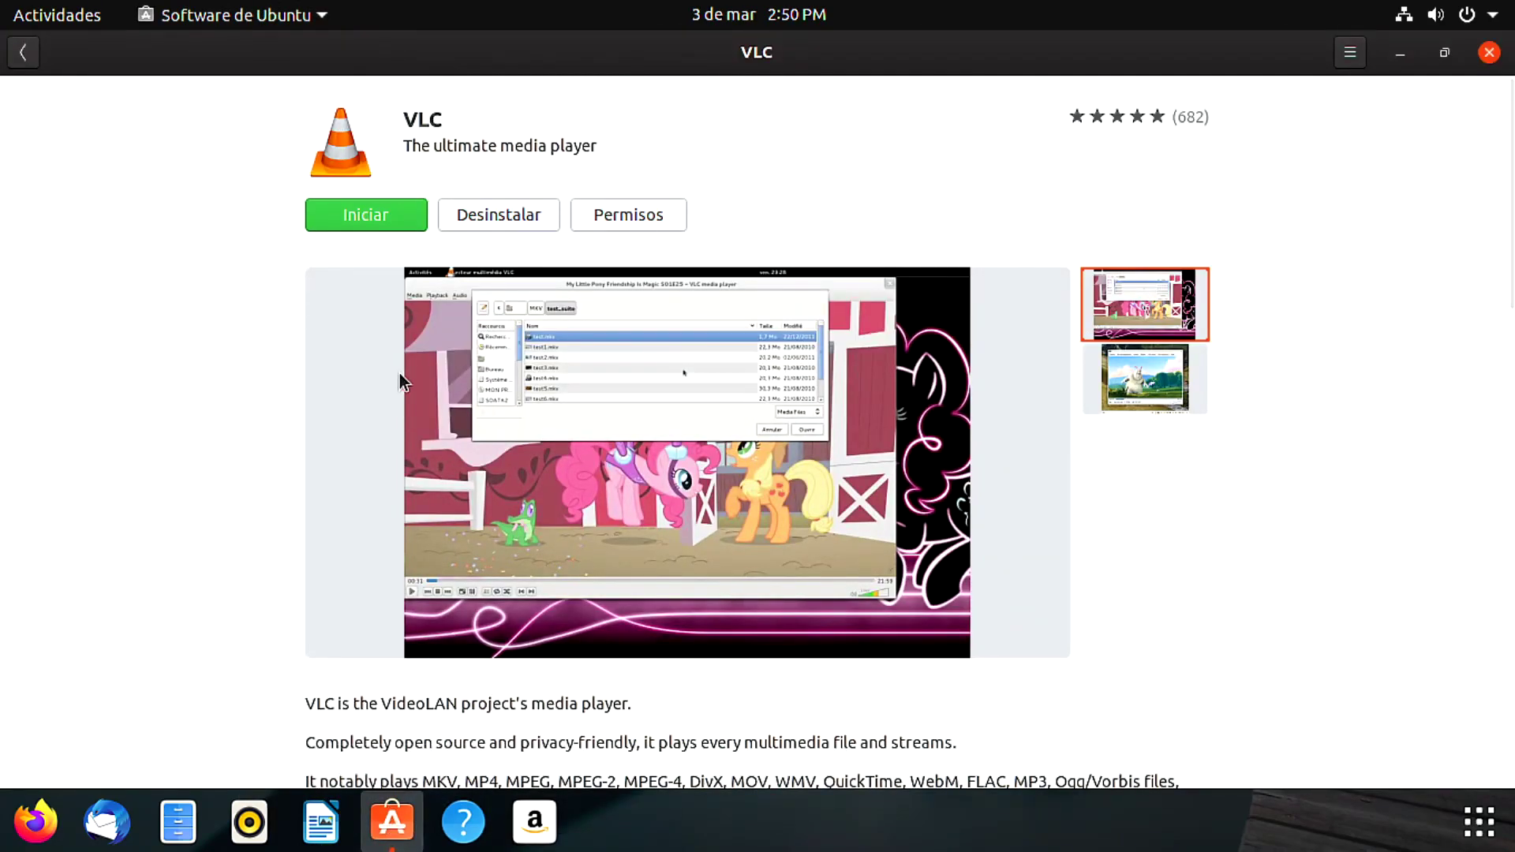
click(1489, 52)
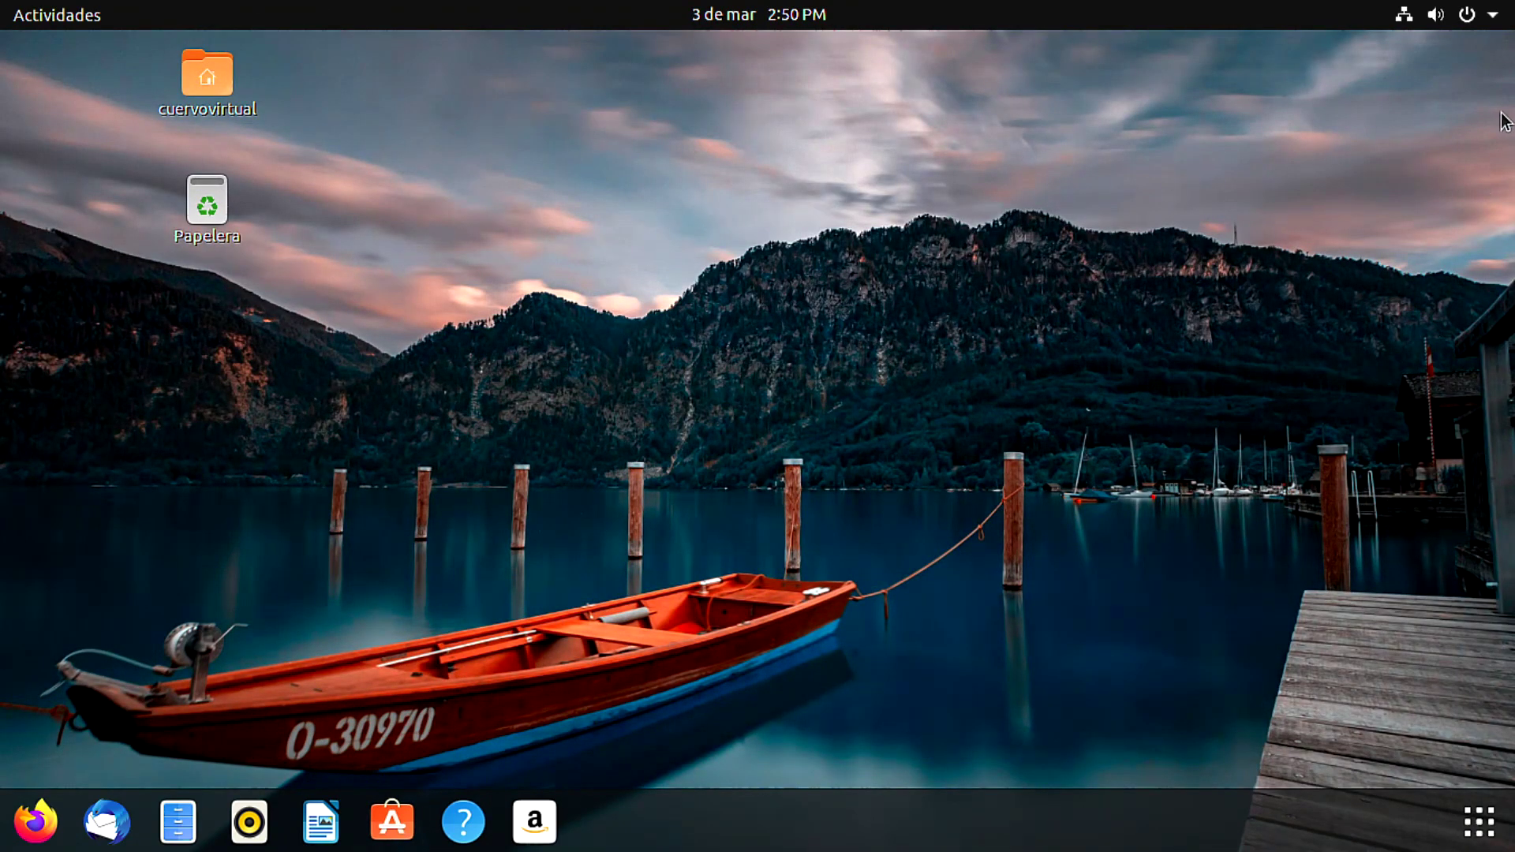
Reopen the system settings, view the Usuarios and Aplicaciones predeterminadas pages, and close the settings window.
click(1493, 14)
click(1237, 255)
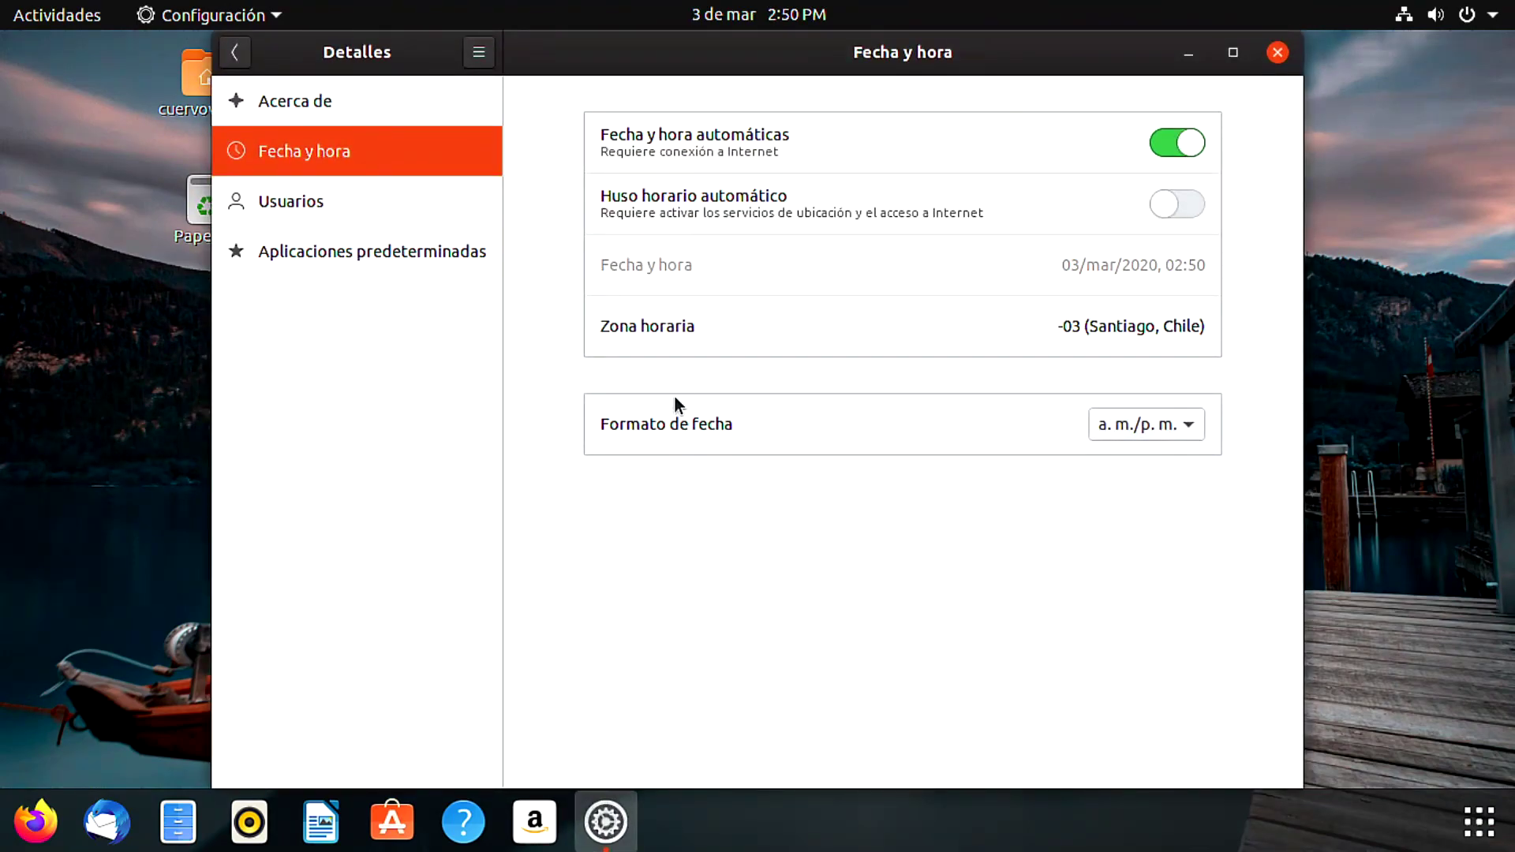
click(284, 221)
click(325, 254)
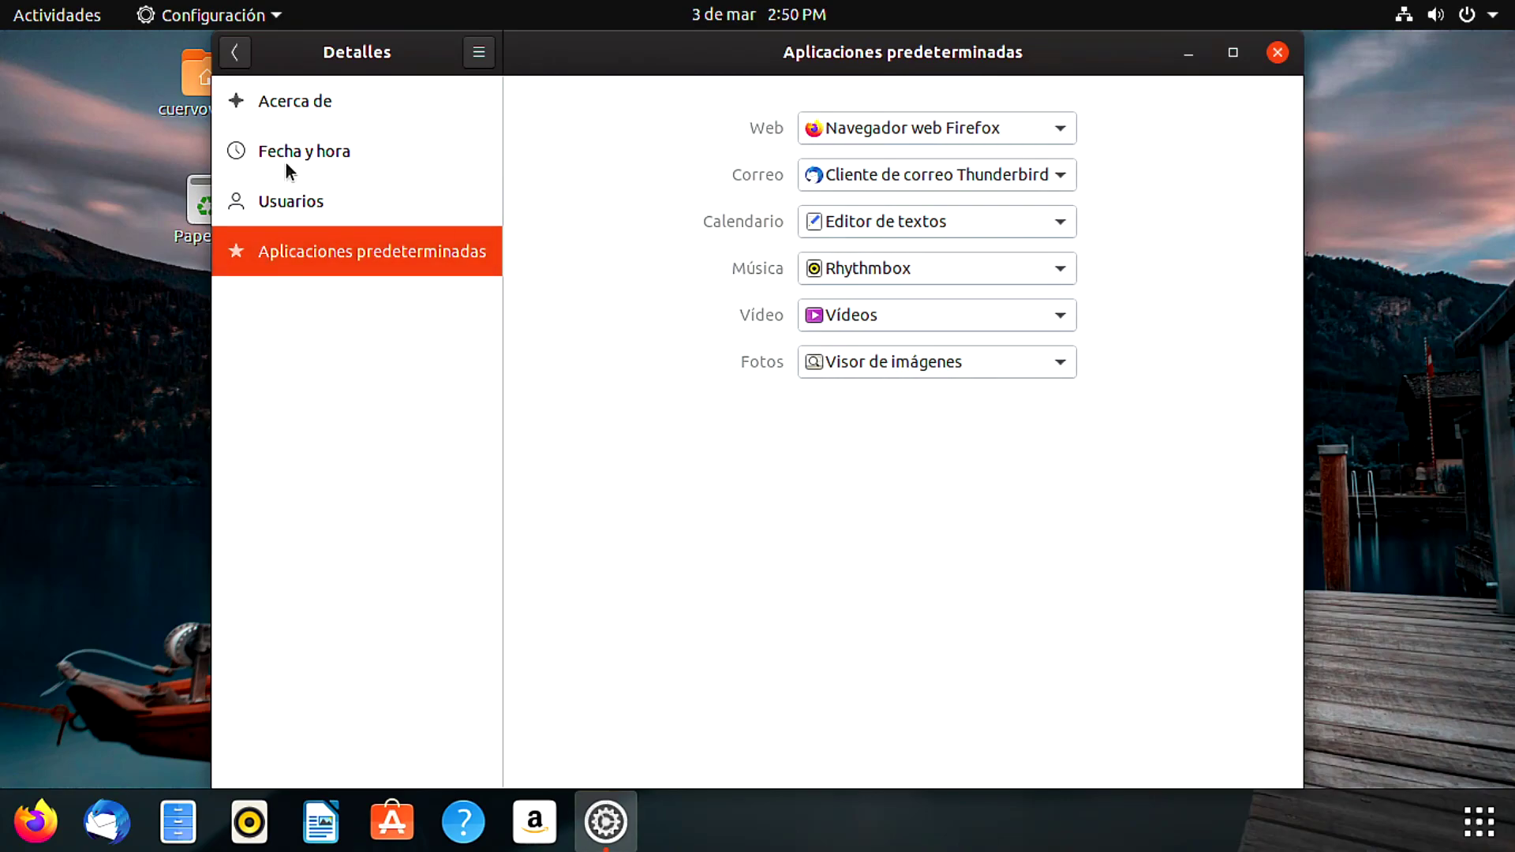
click(240, 52)
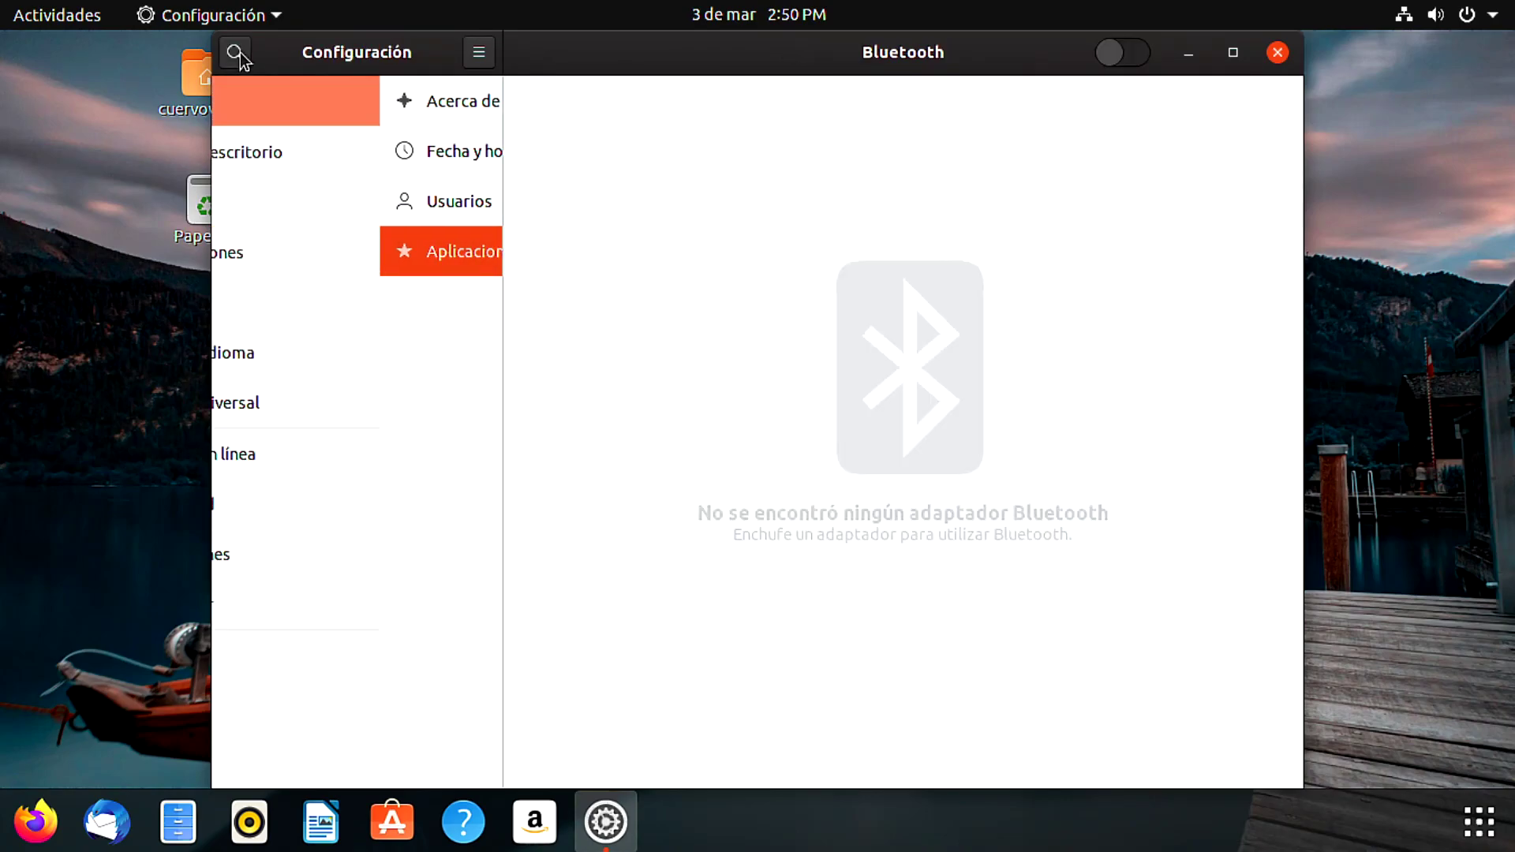
click(1278, 52)
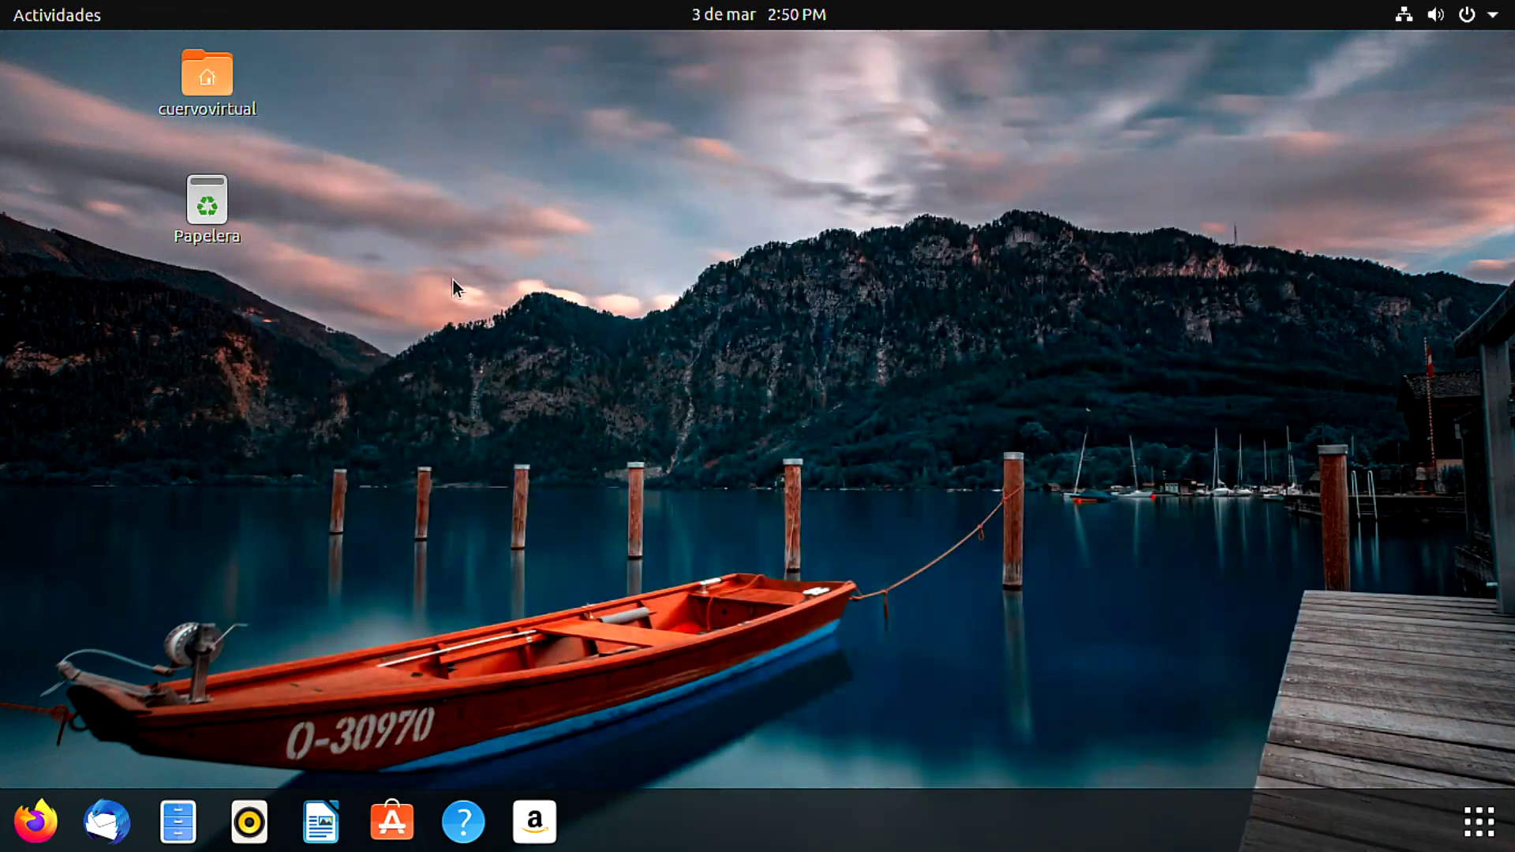
Move the Papelera and home folder desktop icons to the left edge of the desktop.
drag(215, 207, 87, 213)
drag(201, 87, 75, 94)
click(264, 371)
Switch to Firefox and load google.com in a new tab.
click(36, 821)
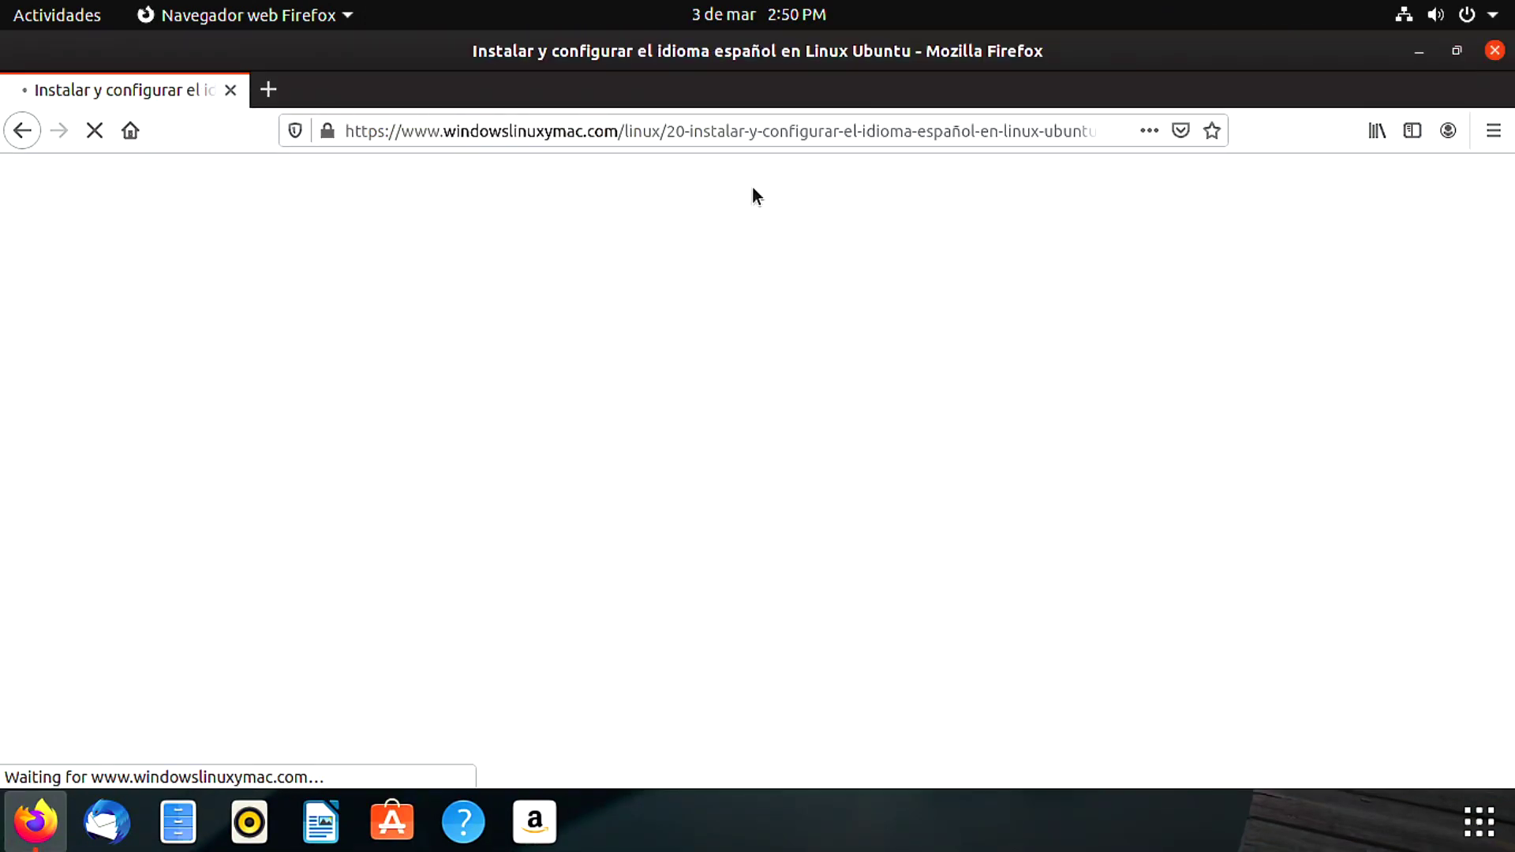
scroll(642, 266, up, 8)
scroll(643, 266, up, 20)
scroll(673, 350, up, 10)
click(269, 90)
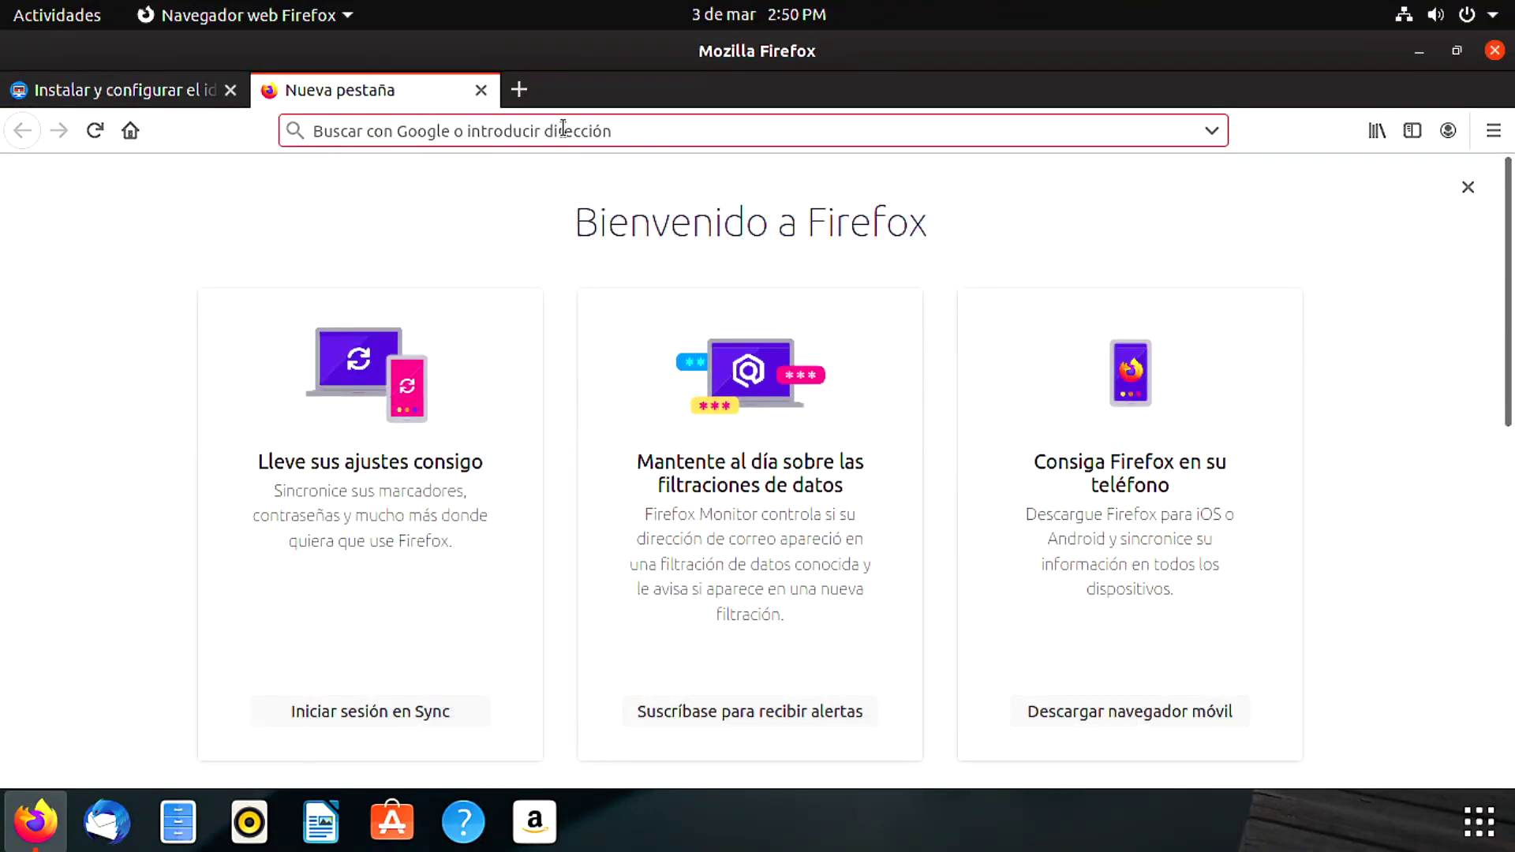
text(google.com)
key(Return)
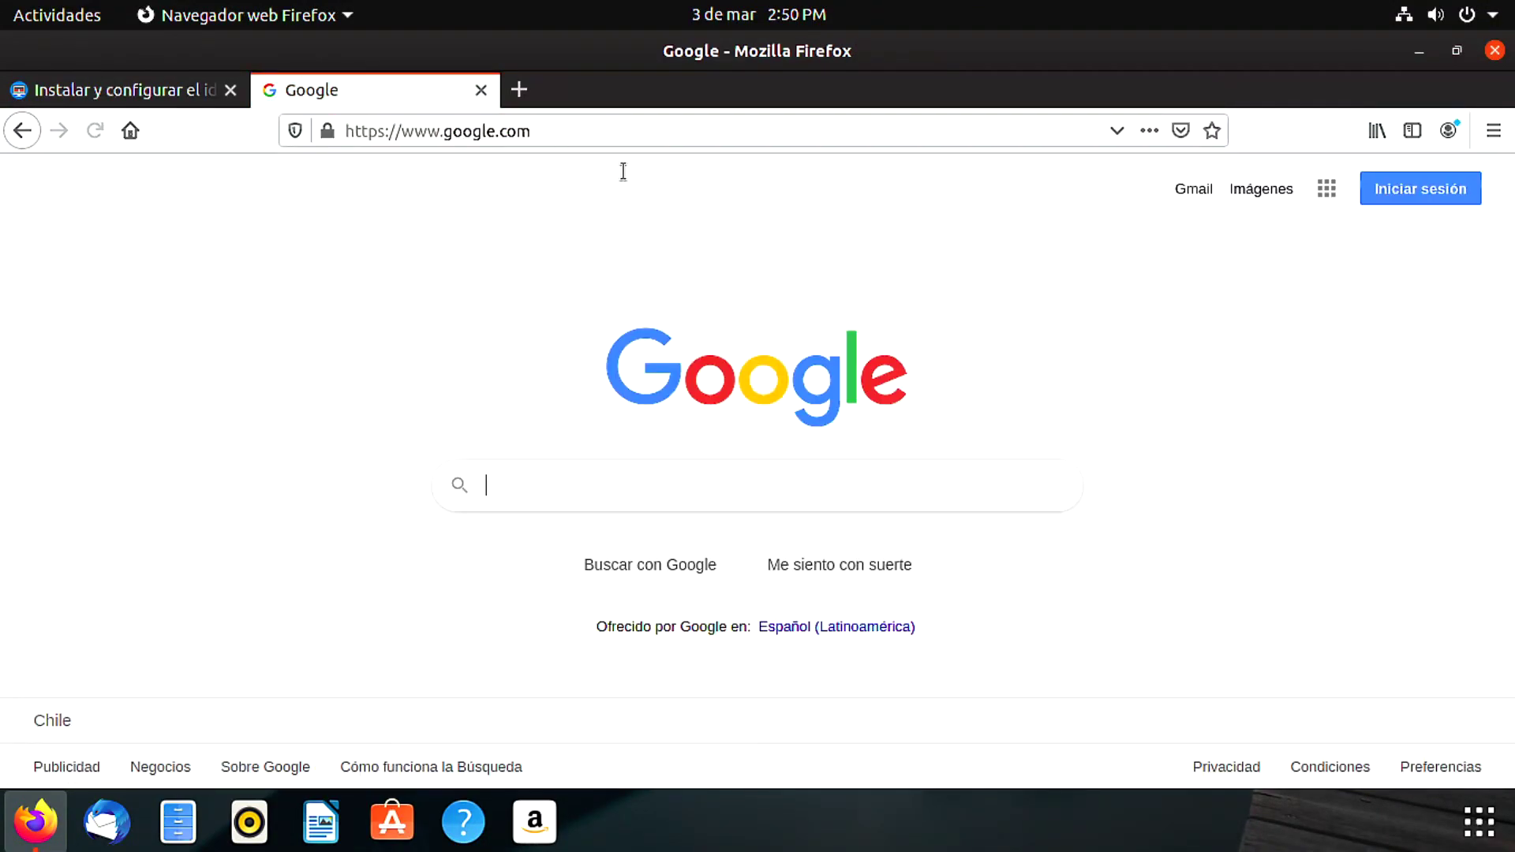
Search Google for ubuntu 19.10 and open the Ubuntu 19.10 (Eoan Ermine) result on releases.ubuntu.com.
text(ubuntu)
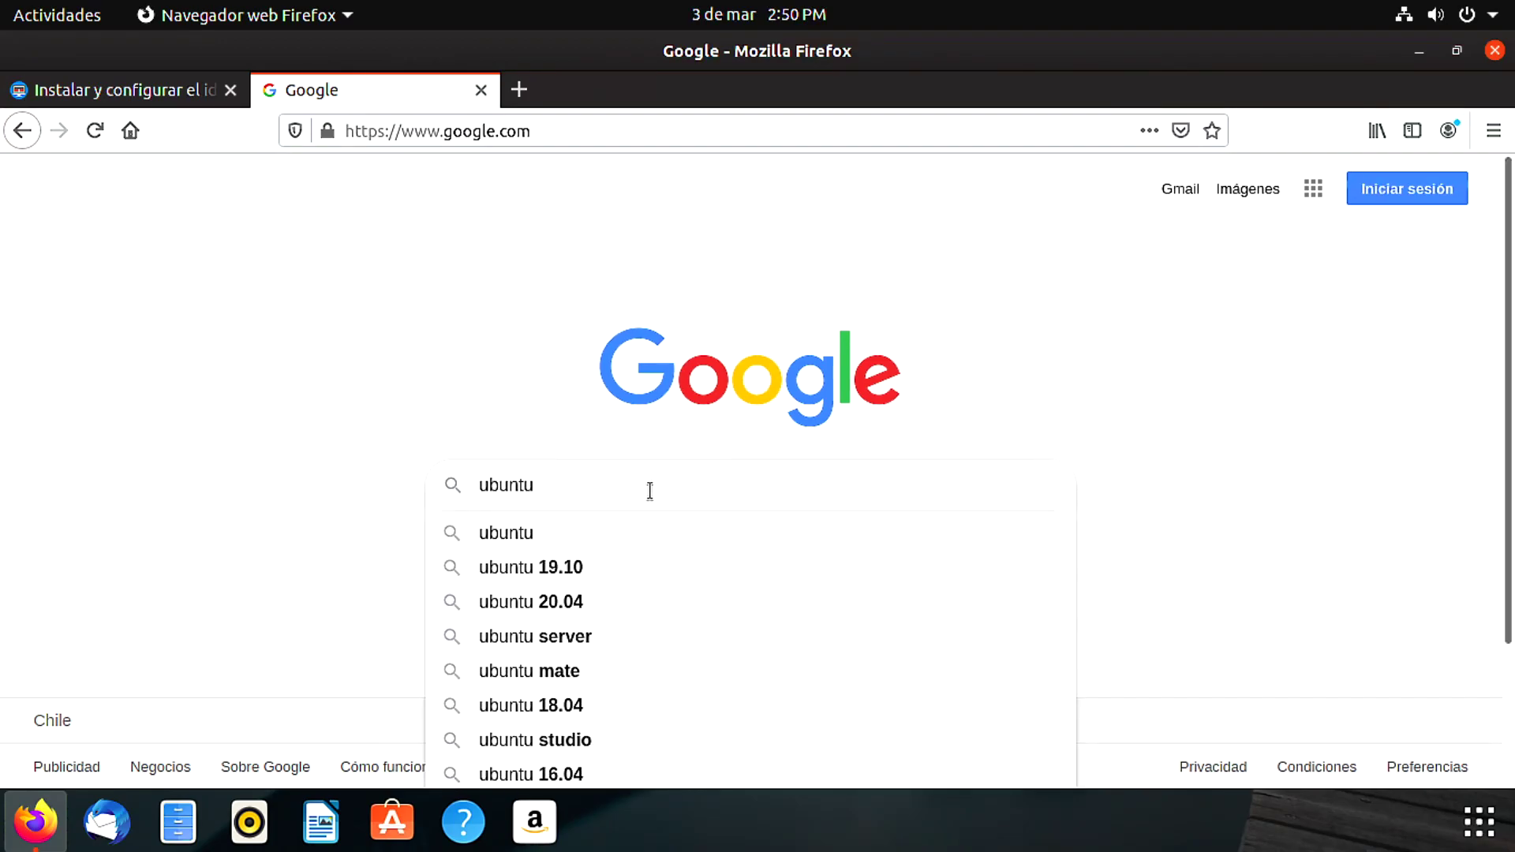
click(585, 568)
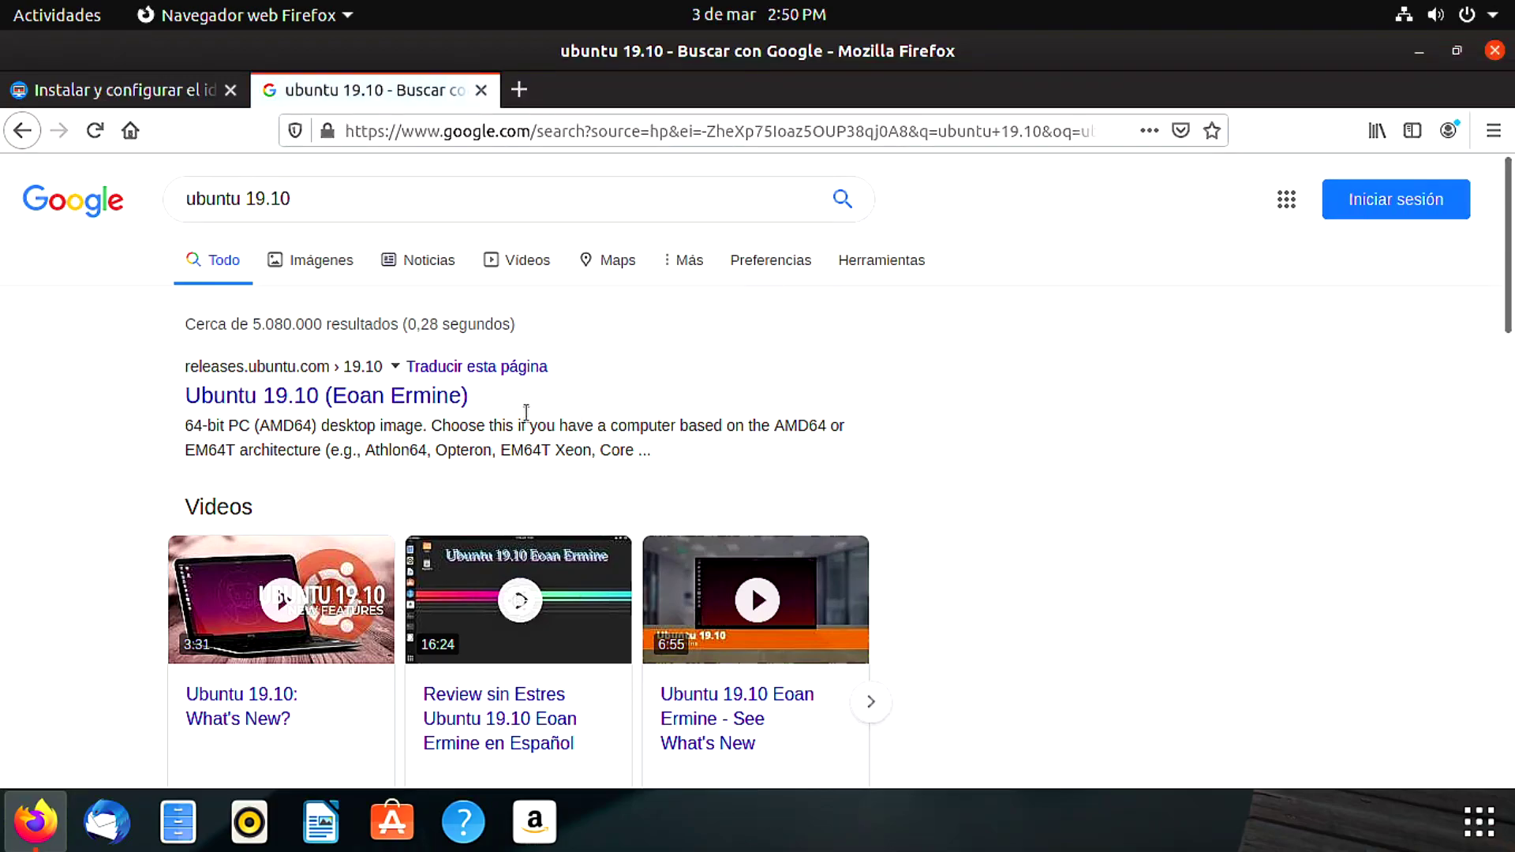
click(423, 394)
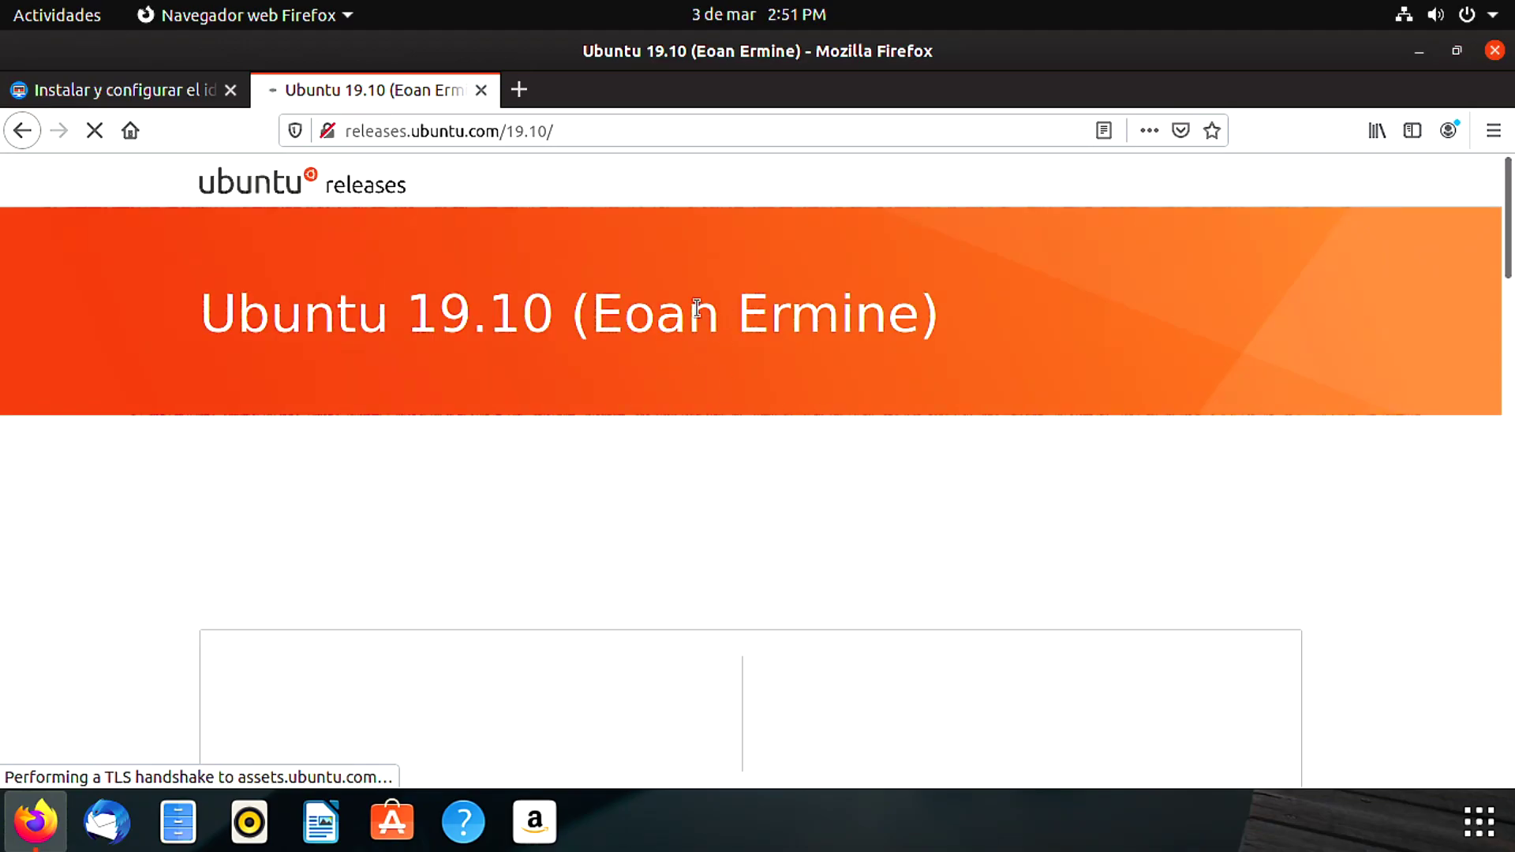
Try to download the 64-bit PC (AMD64) desktop image, choosing Guardar archivo for ubuntu-19.10-desktop-amd64.iso.
scroll(805, 328, down, 3)
scroll(531, 378, down, 5)
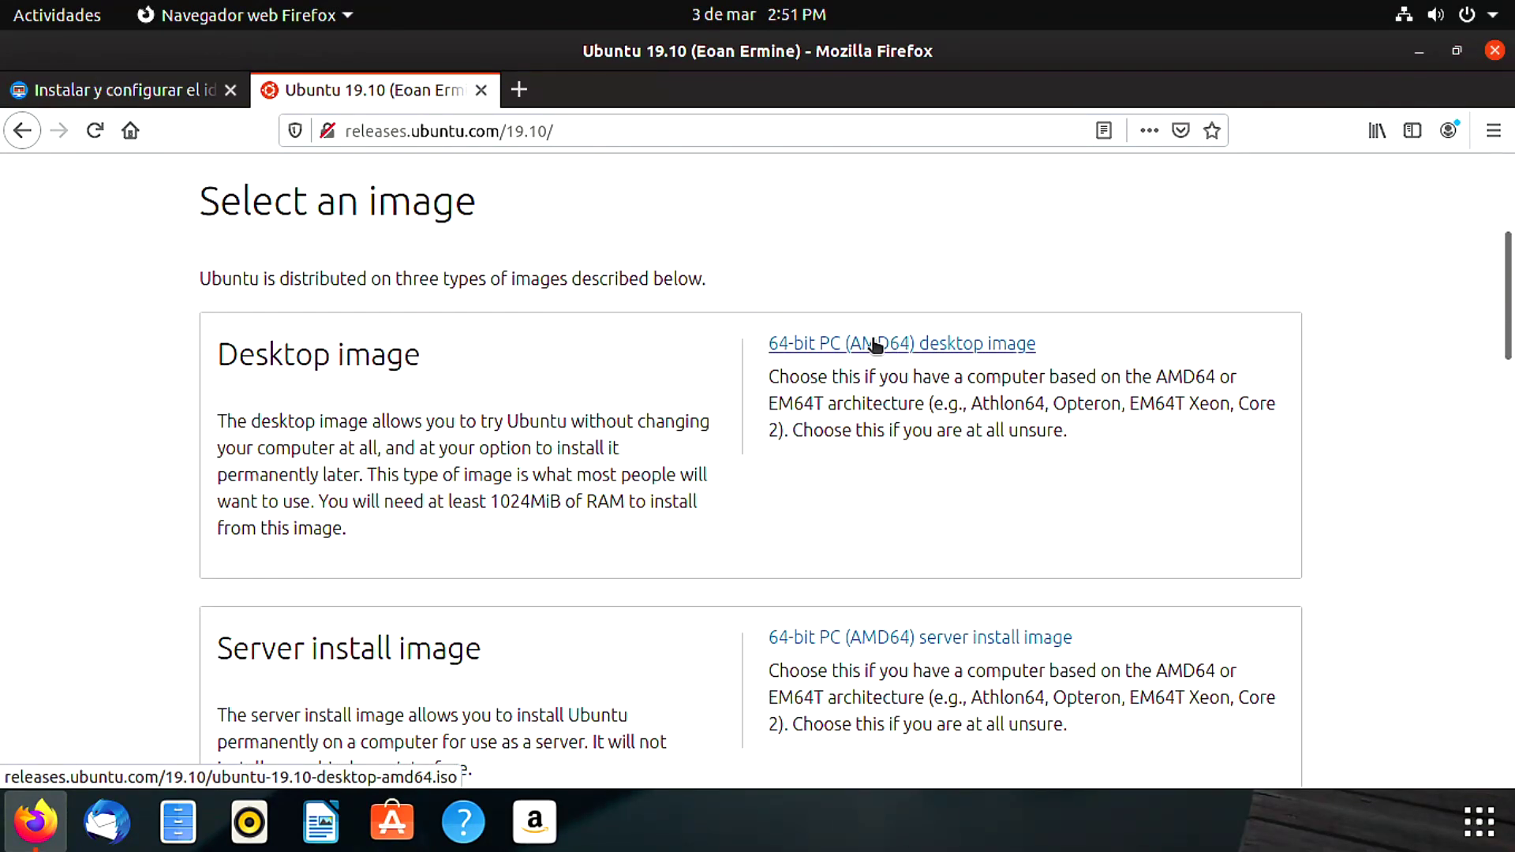
click(820, 345)
click(573, 457)
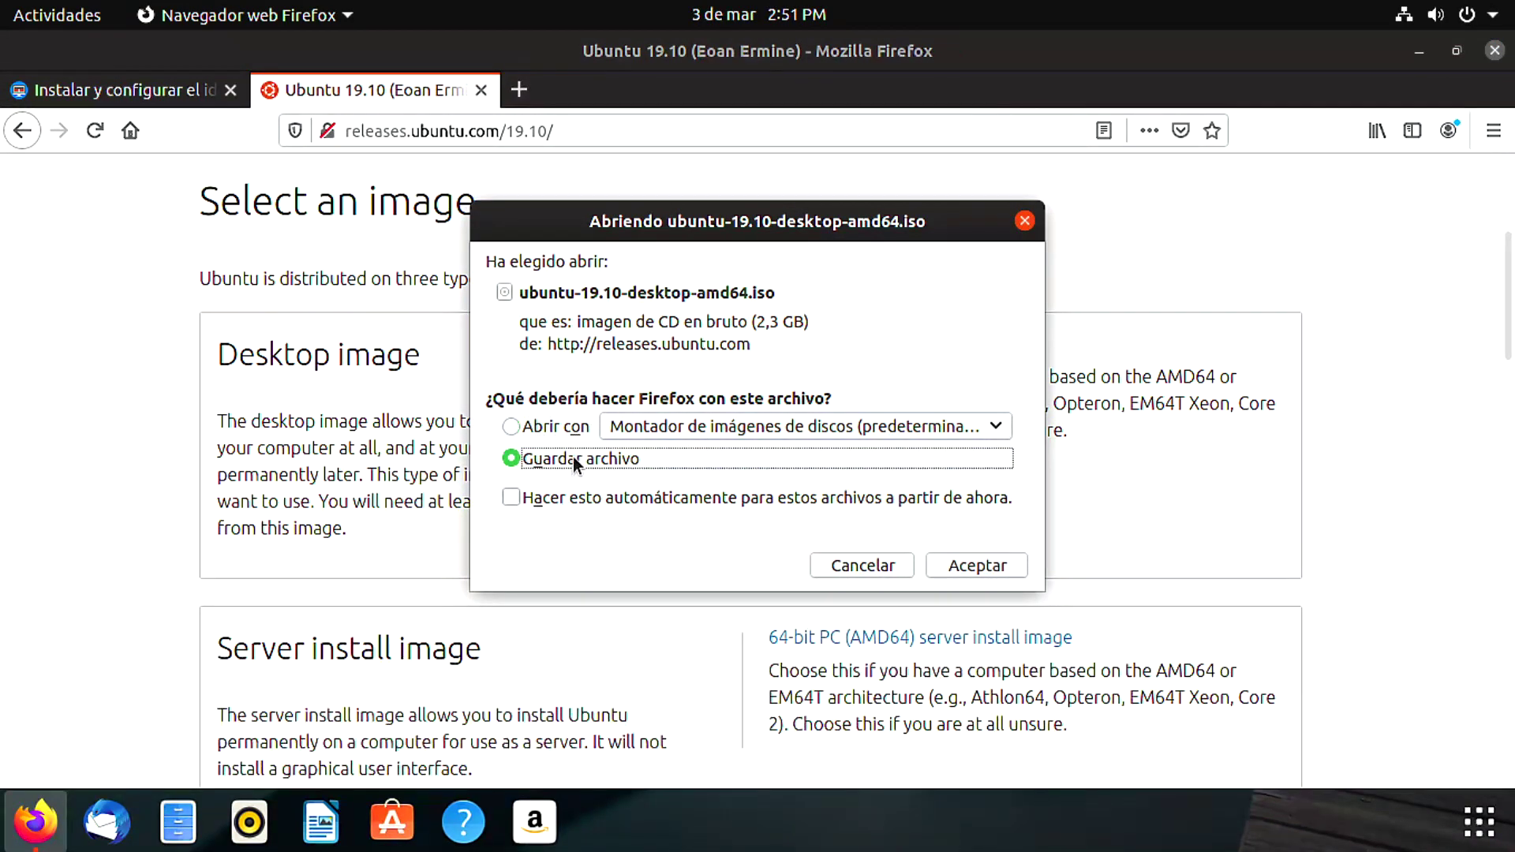
drag(622, 226, 676, 229)
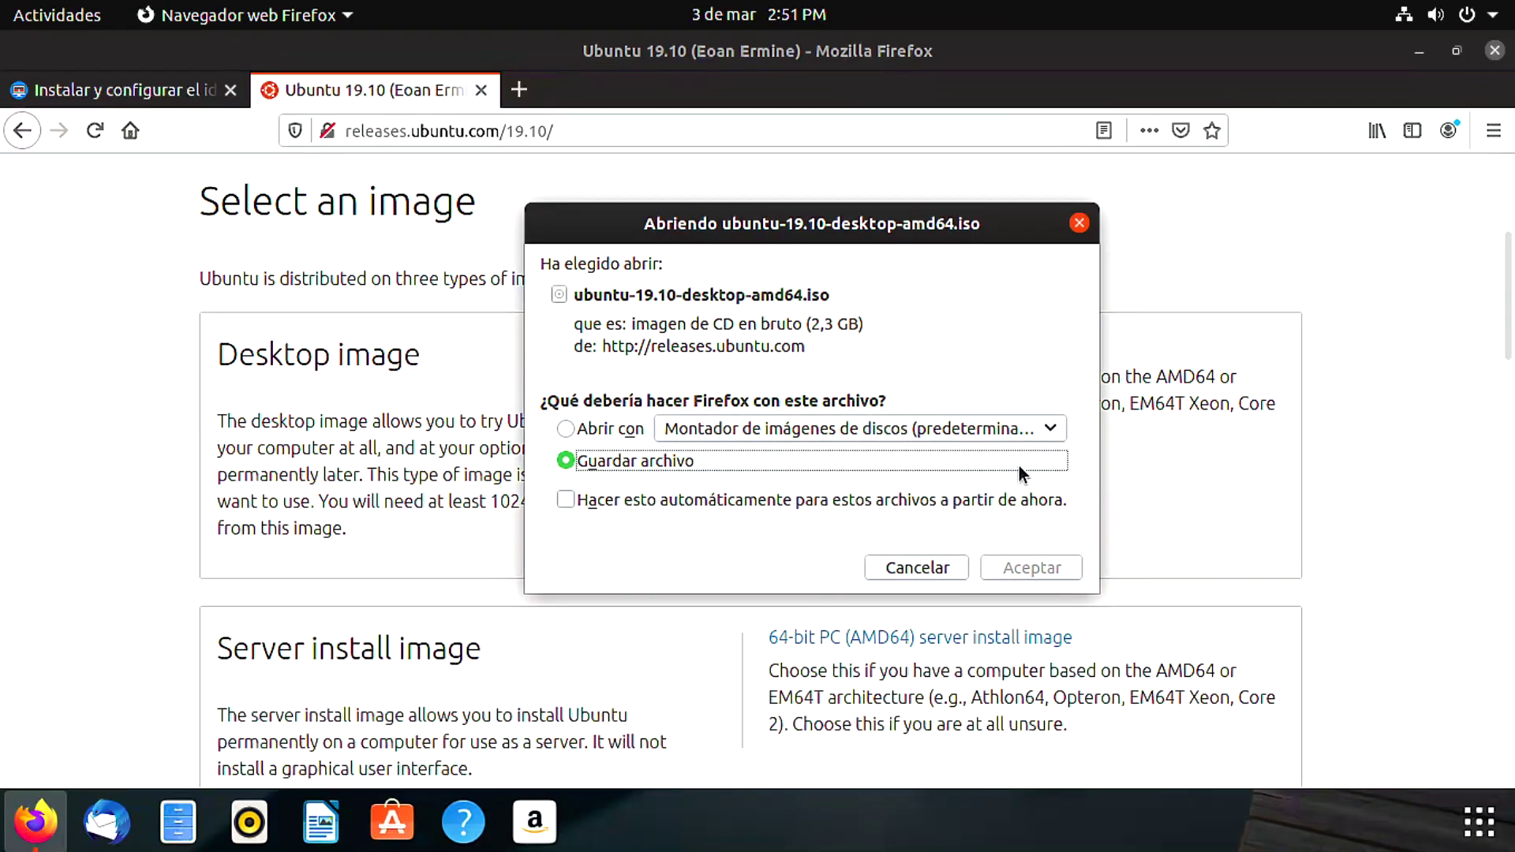
click(1031, 567)
Look through the full list of available files on the Ubuntu 19.10 release page.
scroll(692, 417, down, 2)
scroll(692, 417, down, 15)
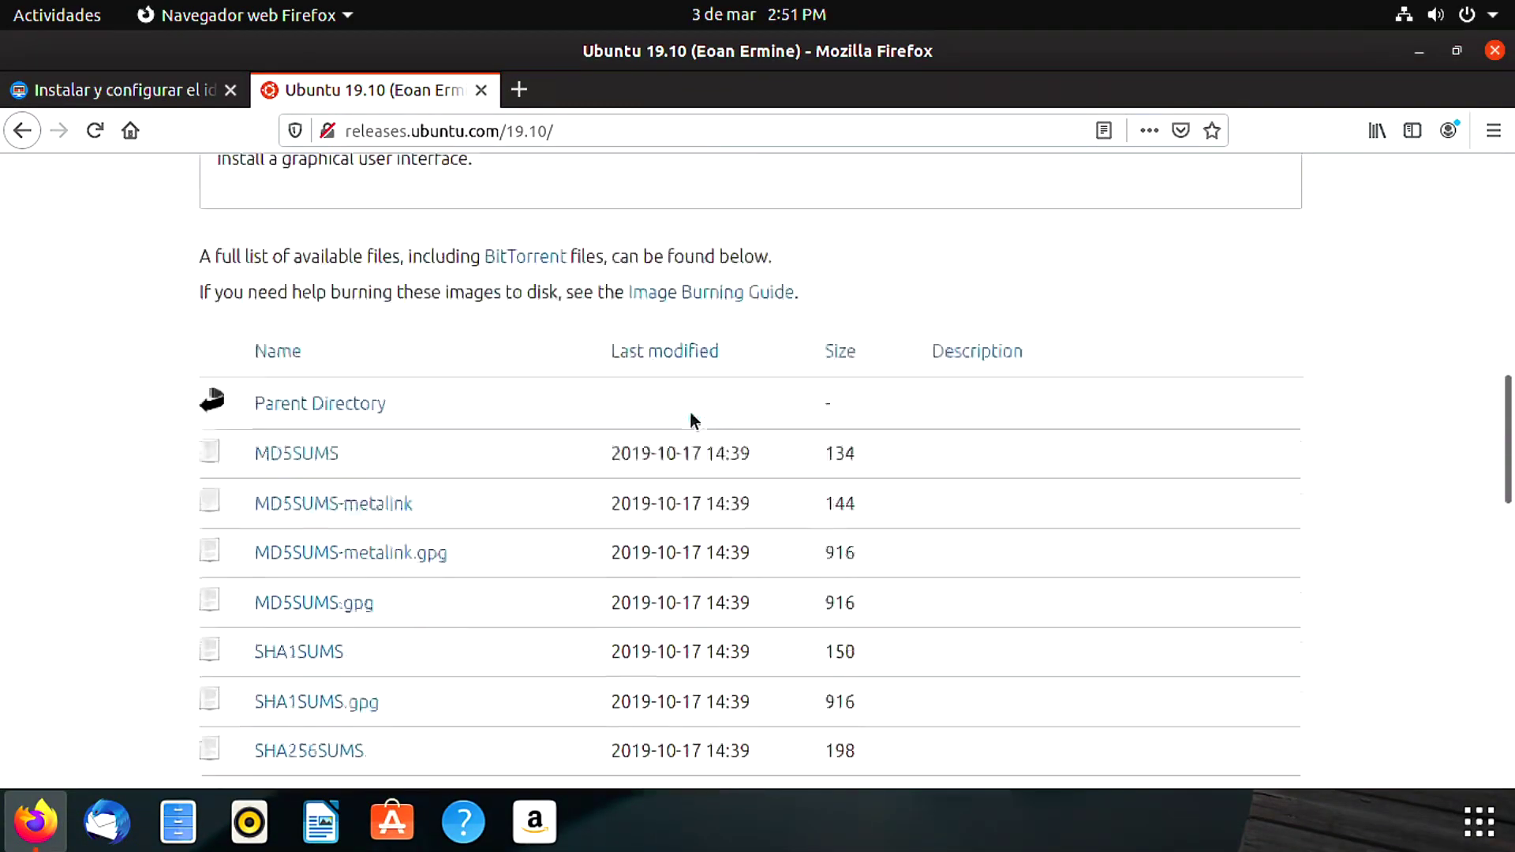
scroll(1254, 604, down, 5)
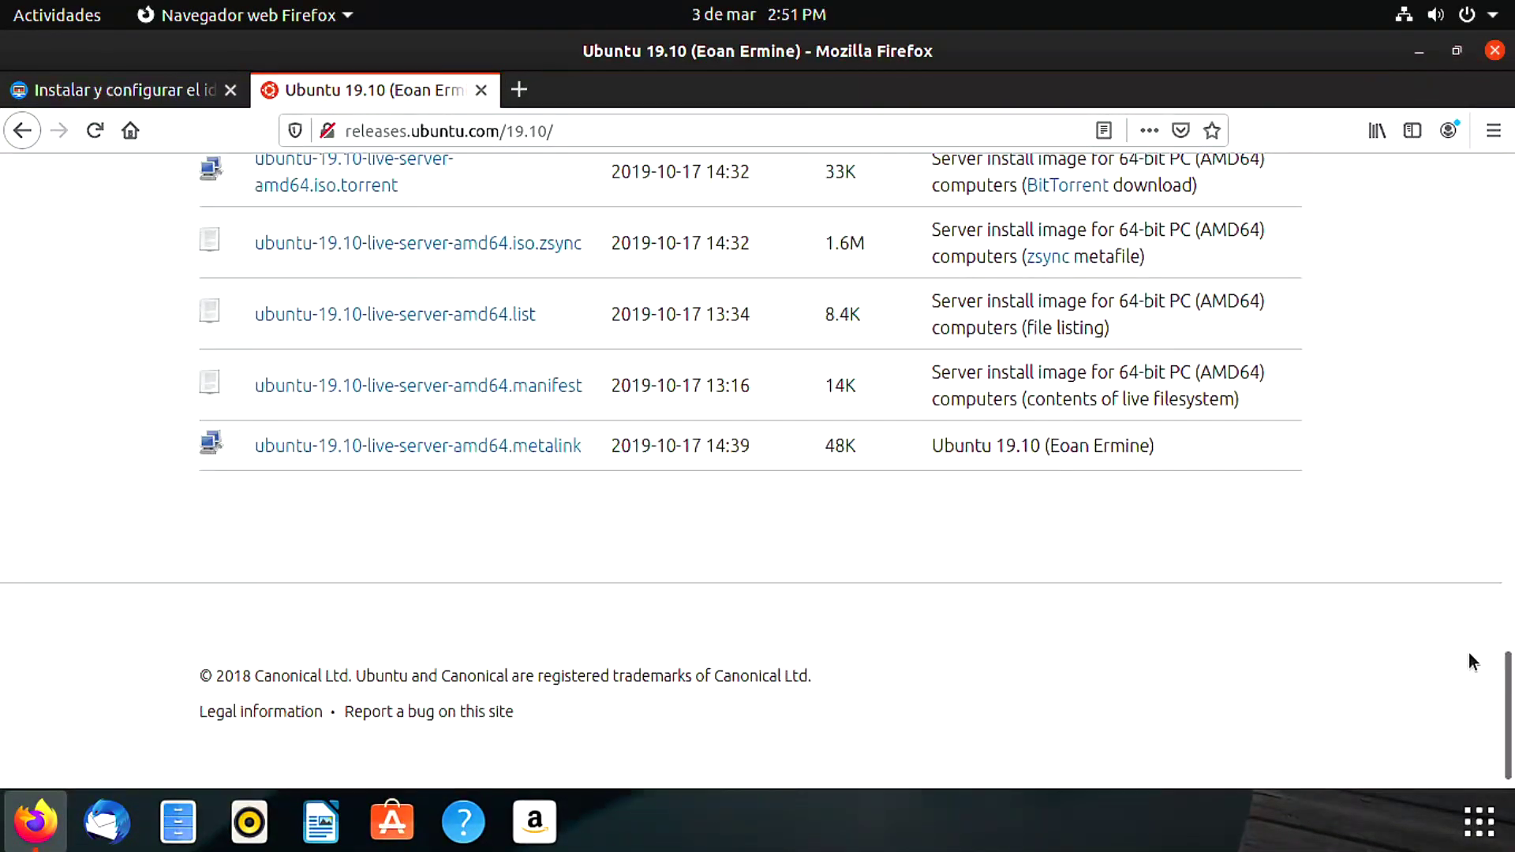
scroll(1468, 660, up, 20)
scroll(1473, 219, up, 3)
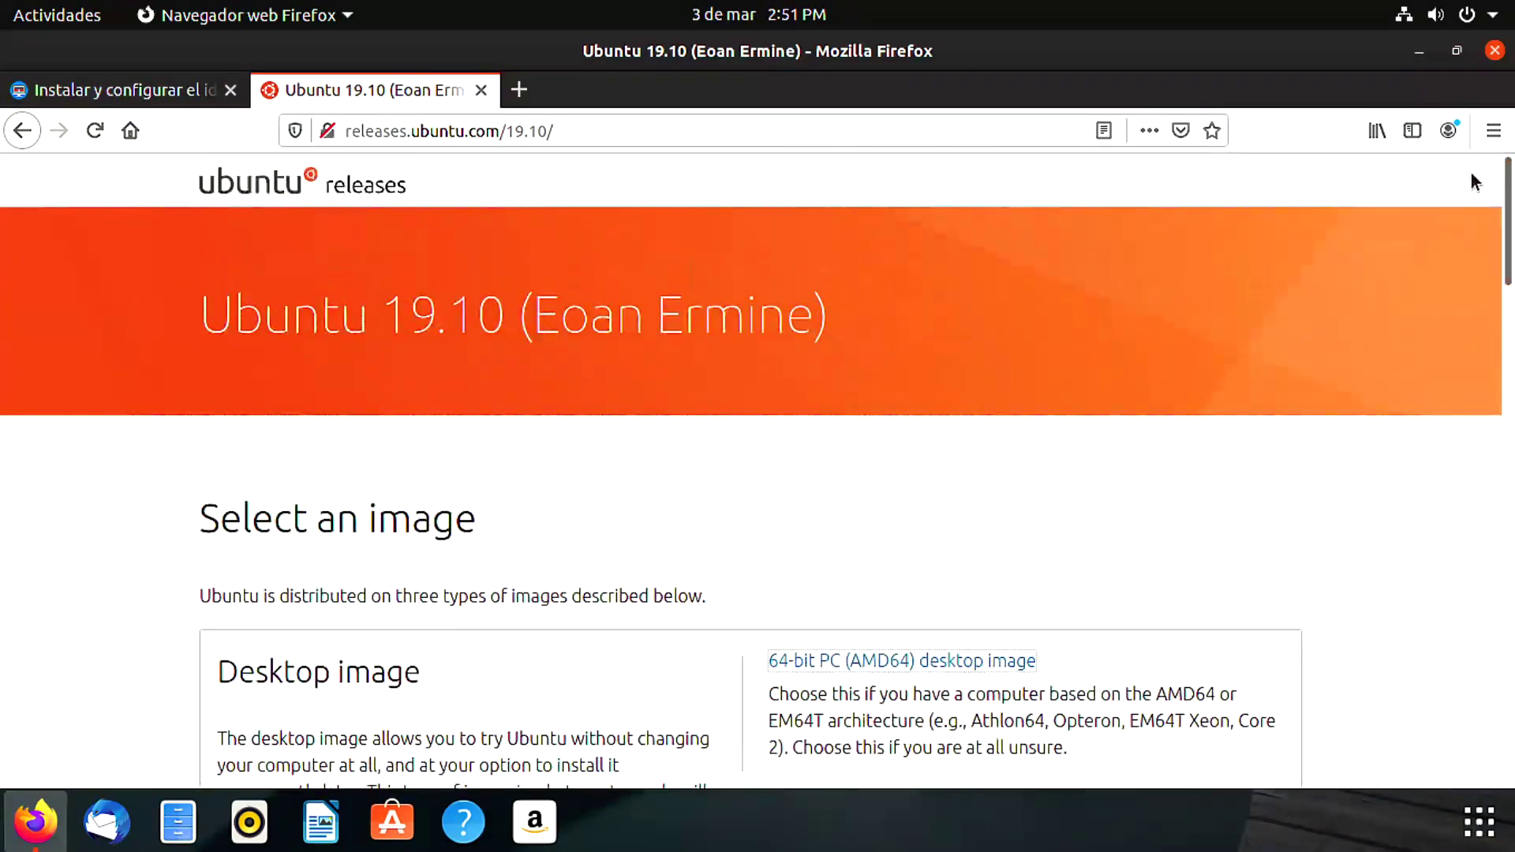
Open the main Ubuntu Releases page and review its available releases, related projects and release folders.
click(348, 189)
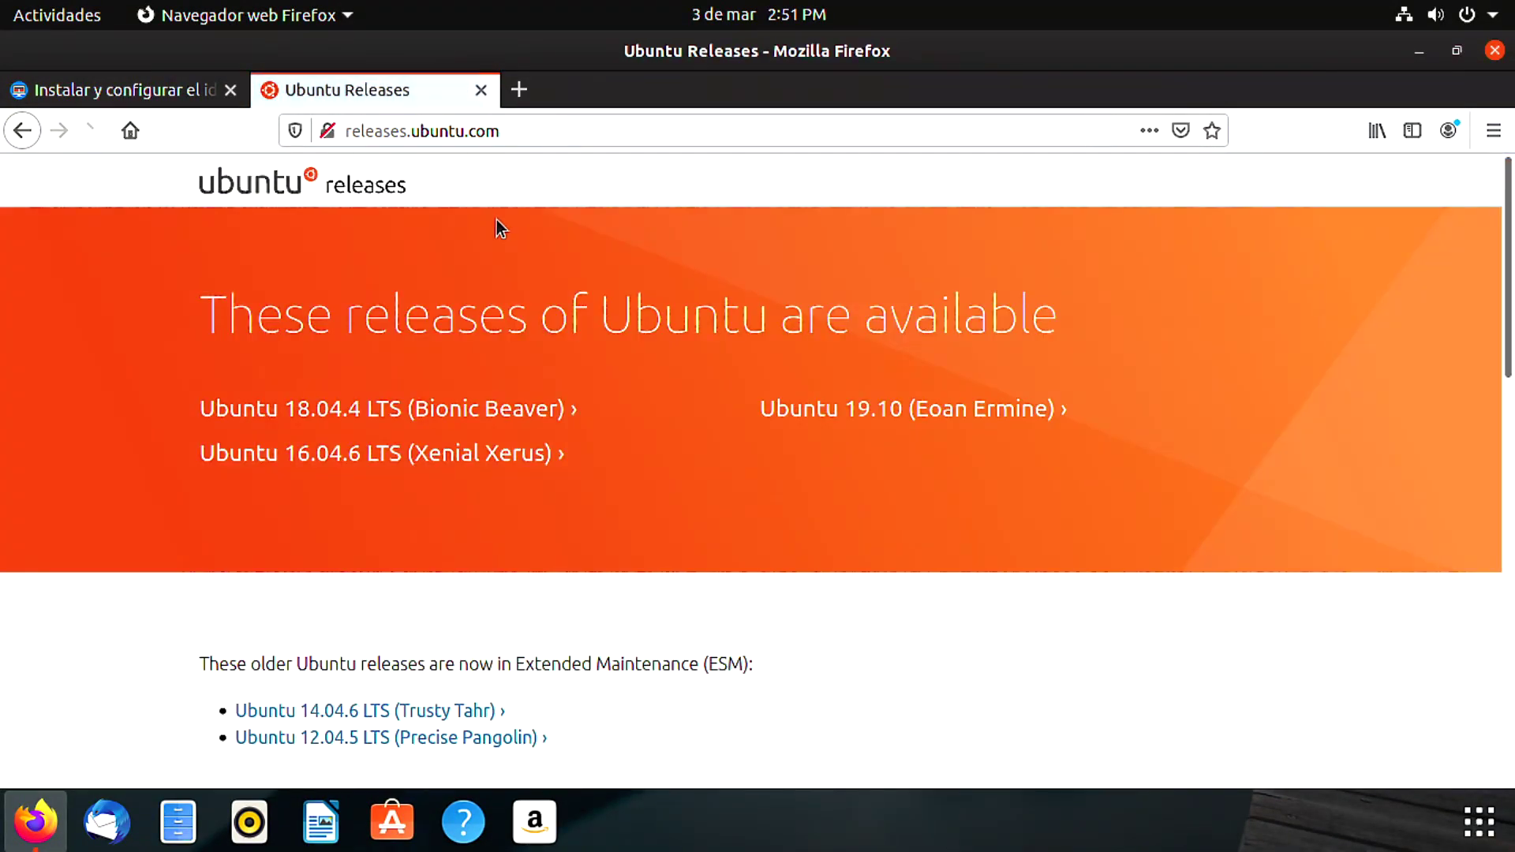
scroll(626, 339, down, 4)
scroll(669, 372, down, 7)
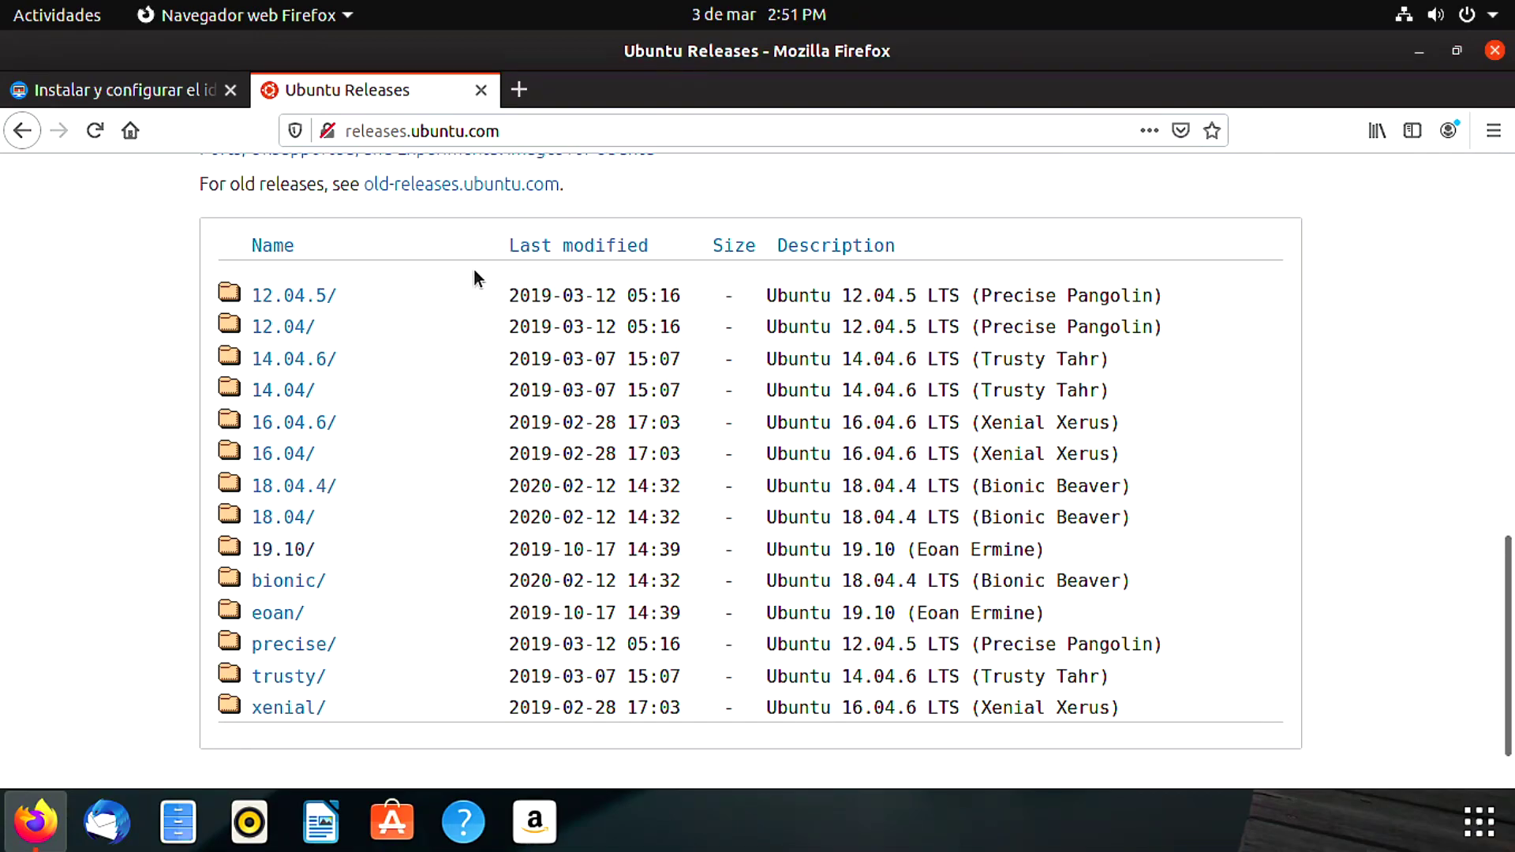
scroll(197, 158, up, 5)
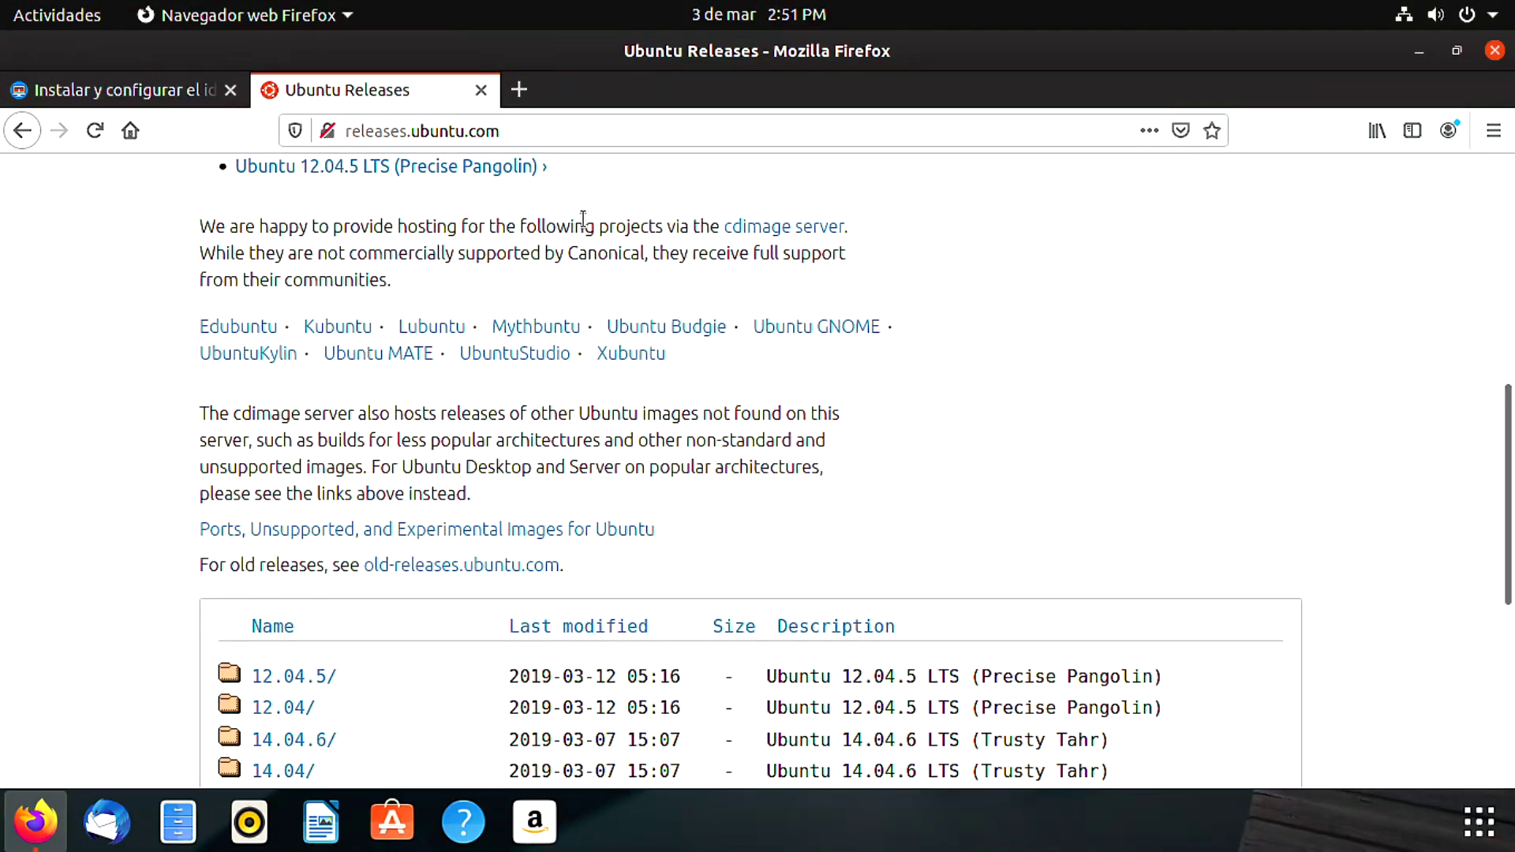
scroll(483, 362, up, 8)
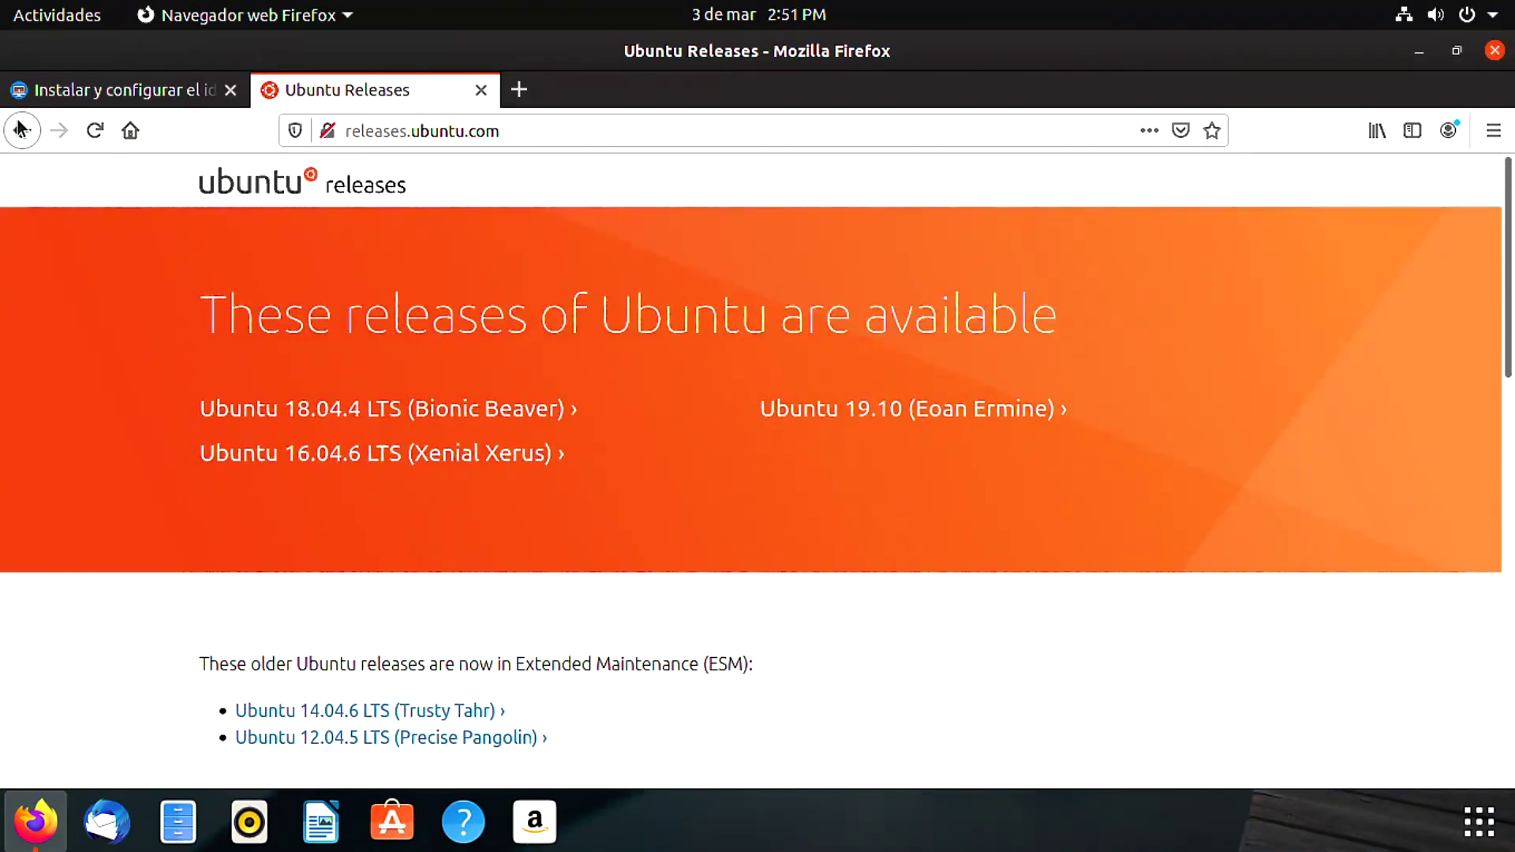
Return to the ubuntu 19.10 search results and quit Firefox, closing all open tabs.
click(21, 130)
click(22, 130)
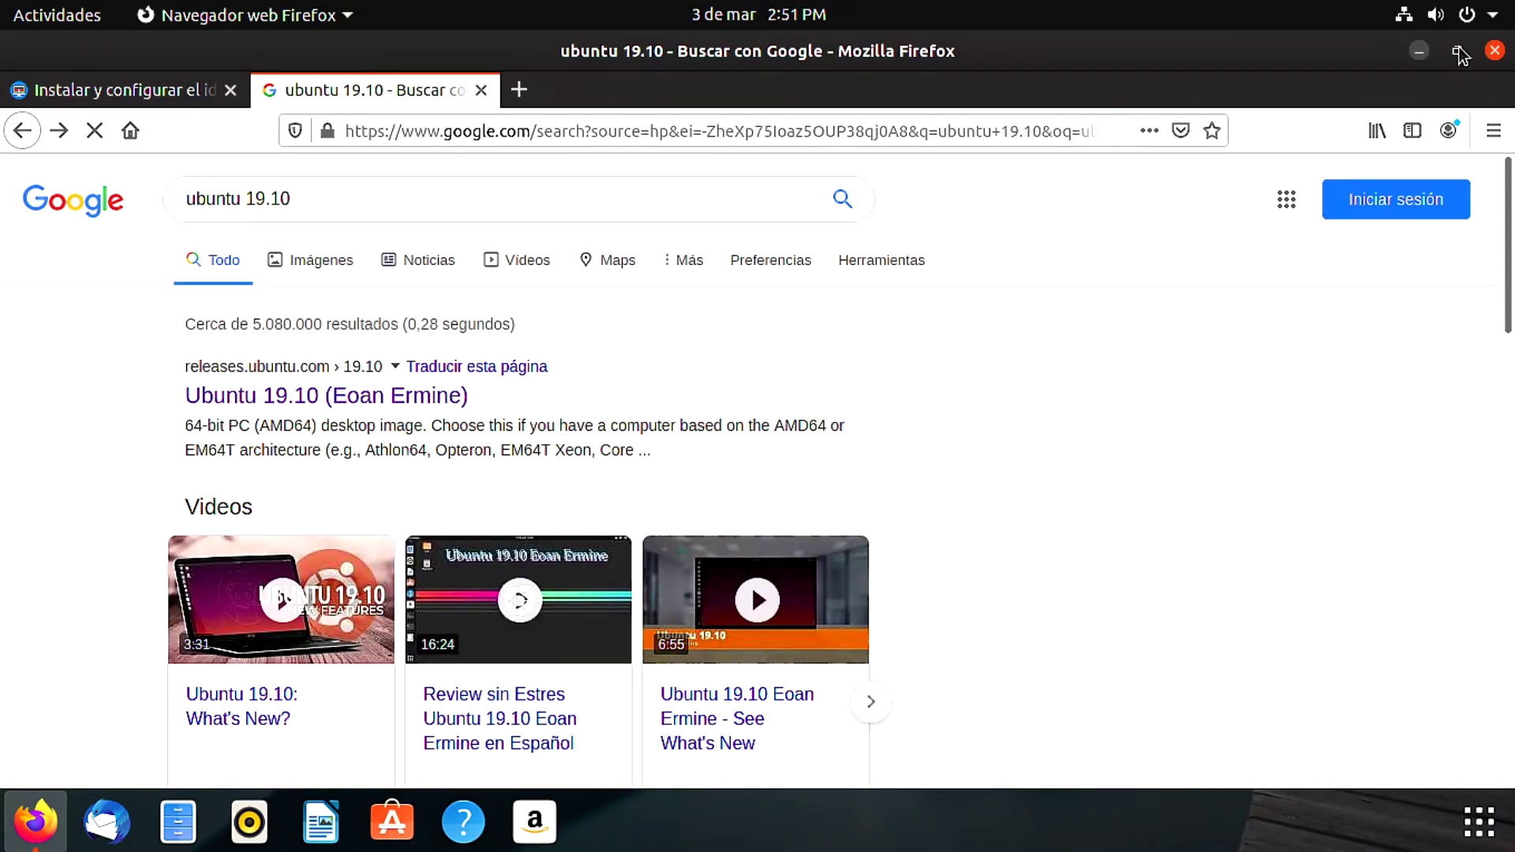
click(1494, 51)
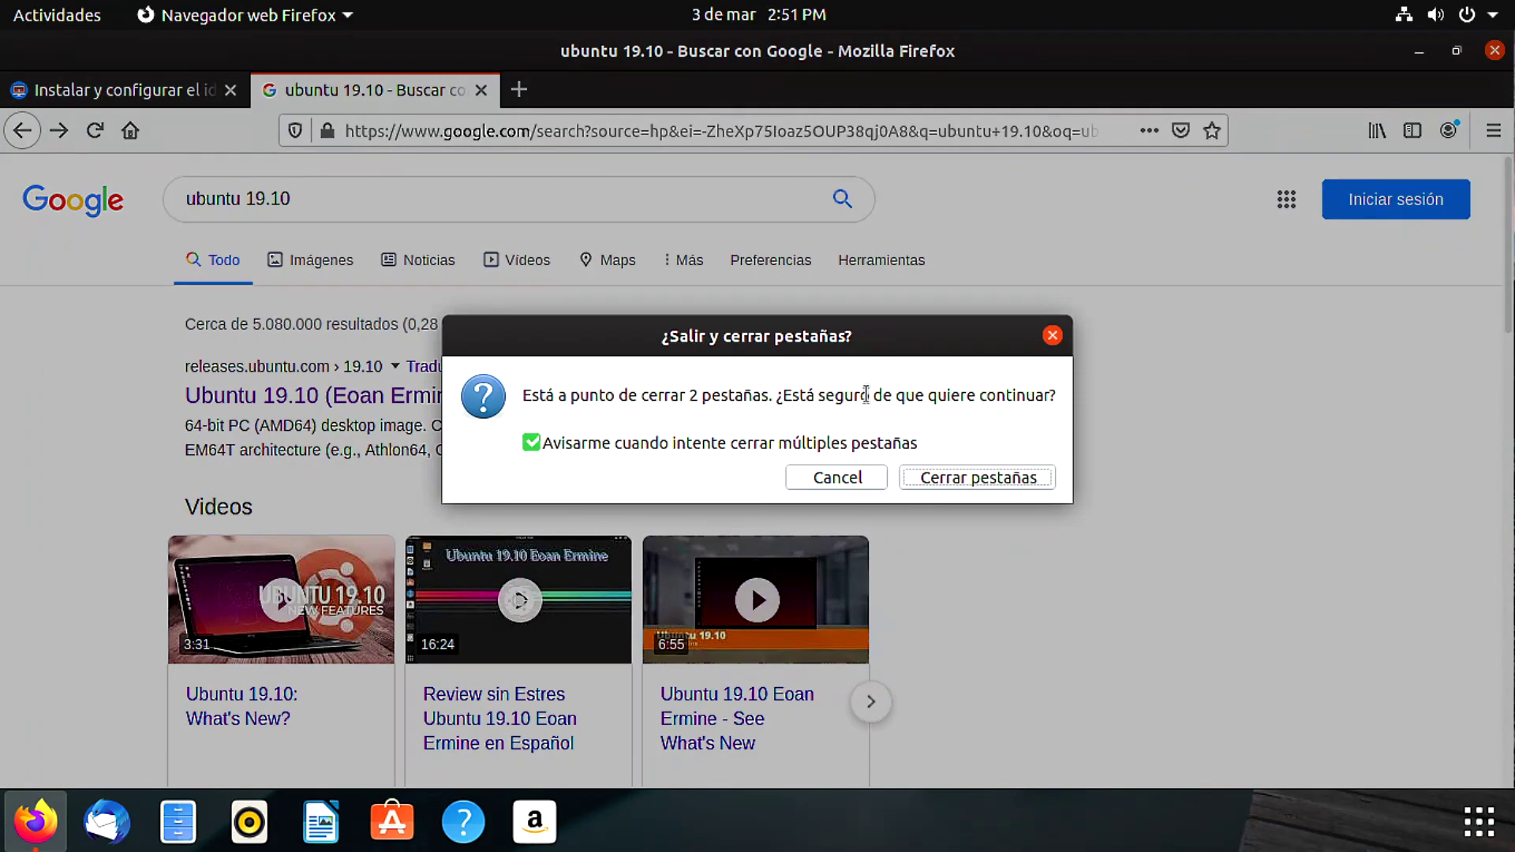
click(958, 478)
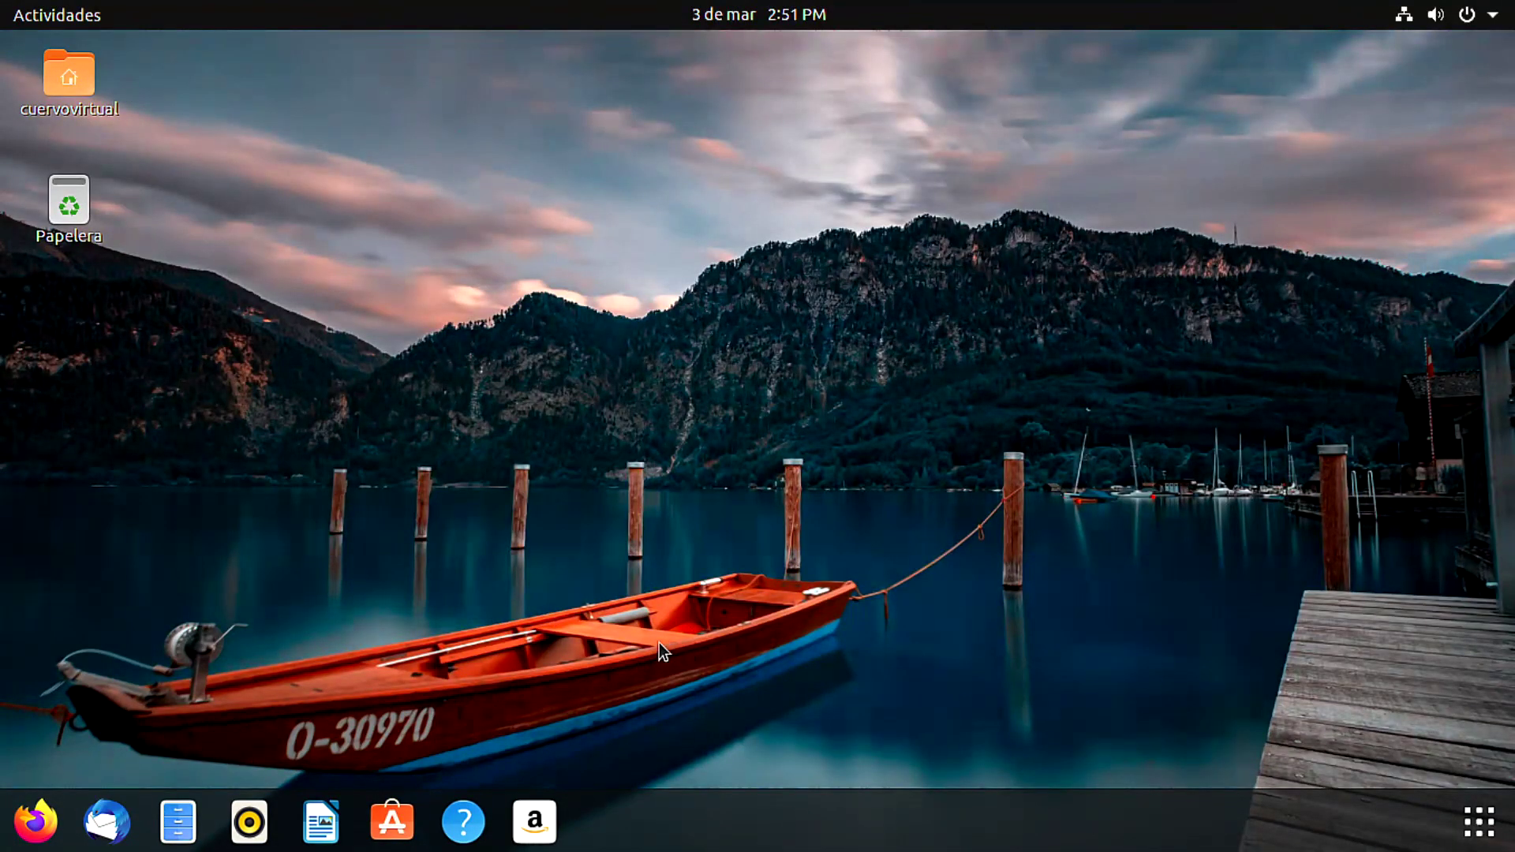